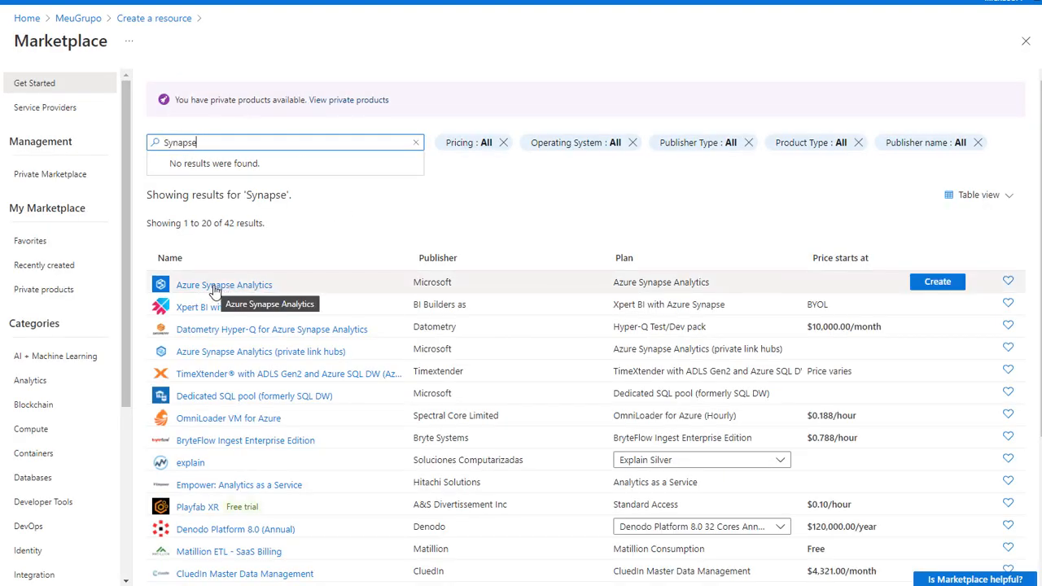
- Start a new Synapse workspace named meusynapse with managed resource group GrupoGerenciadoSynapse
click(215, 287)
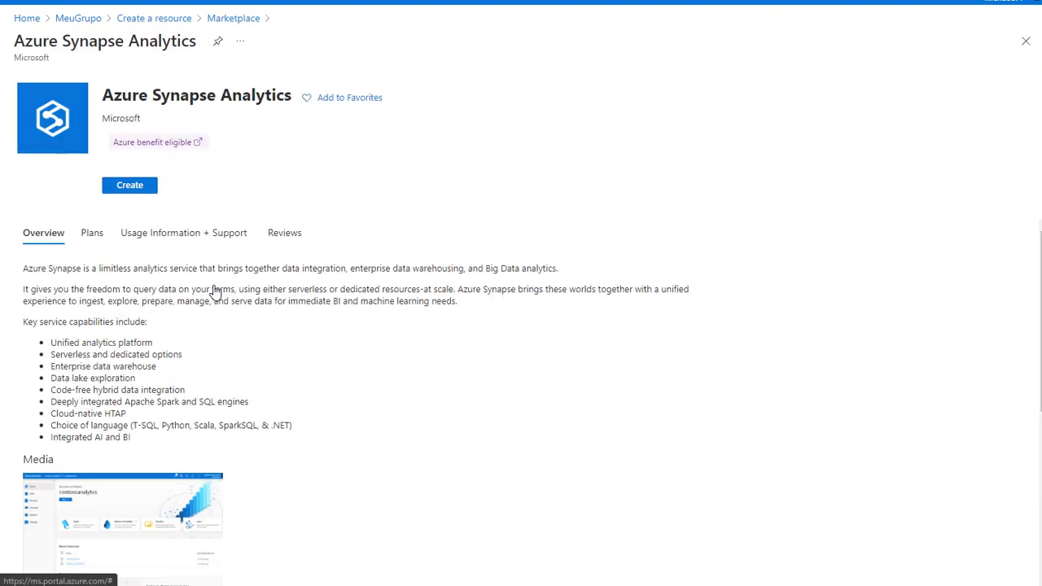
click(130, 188)
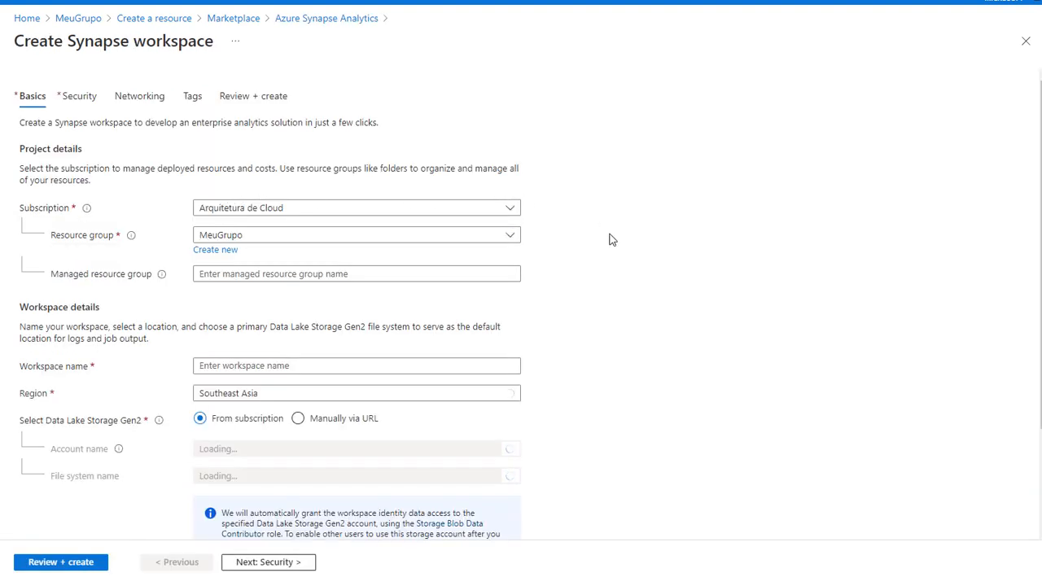
click(248, 274)
text(GrupoGerenciadoSynapse)
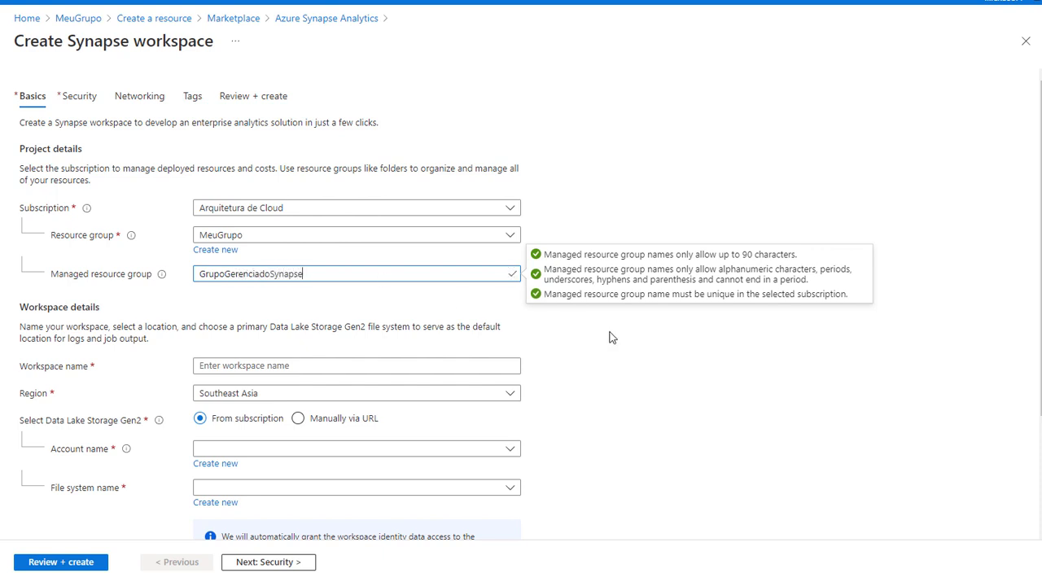
click(310, 363)
text(meusynapse)
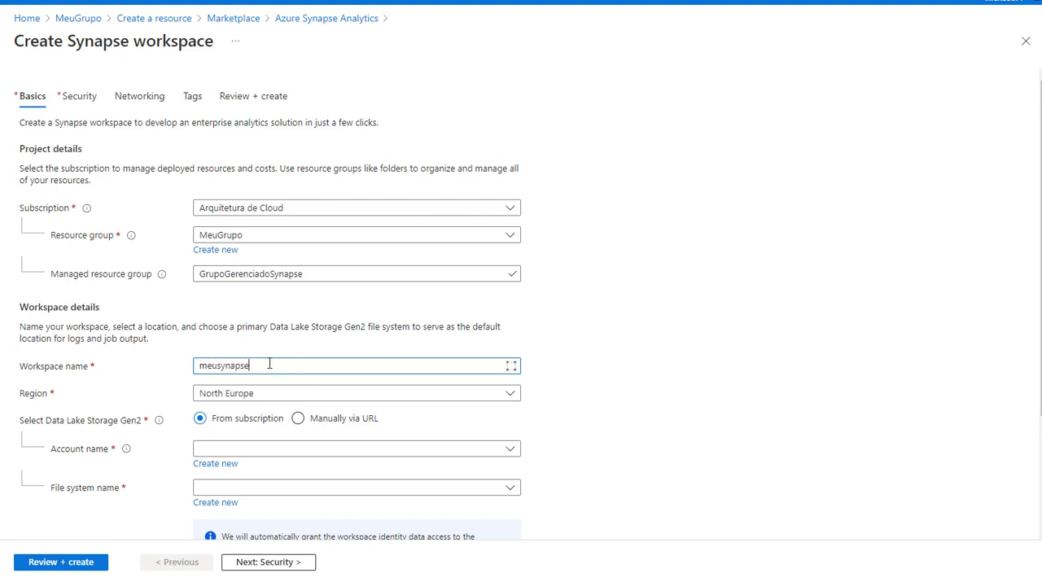
- Set region Brazil South, storage account meulago and a new file system named 'principal'
click(500, 395)
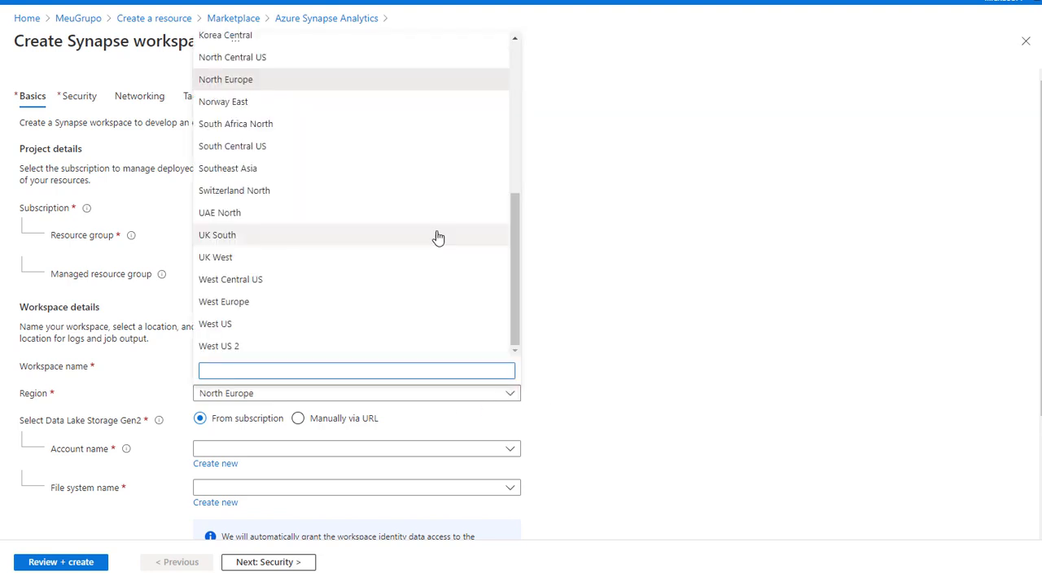
scroll(436, 236, up, 5)
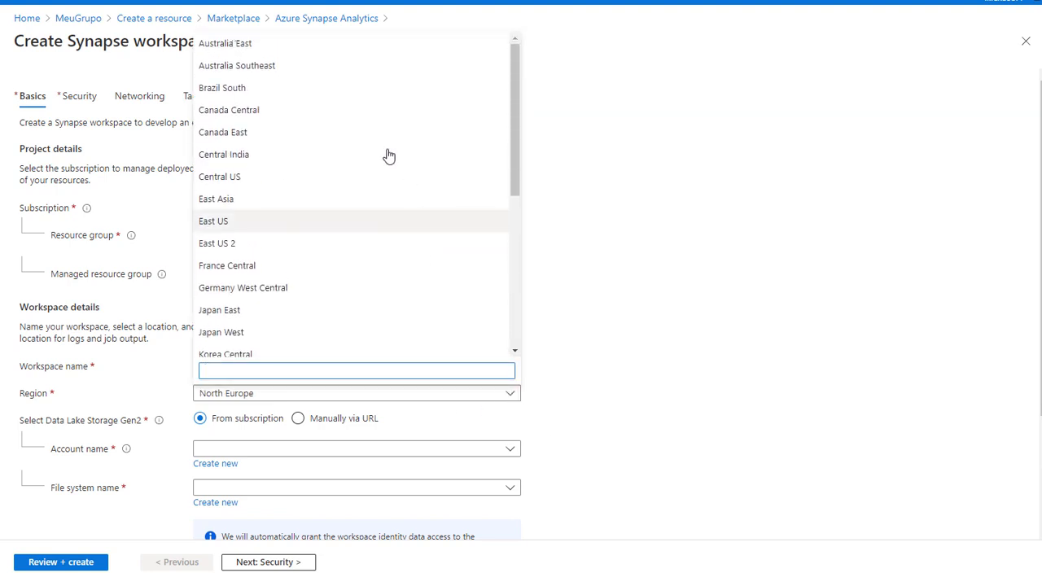
click(290, 90)
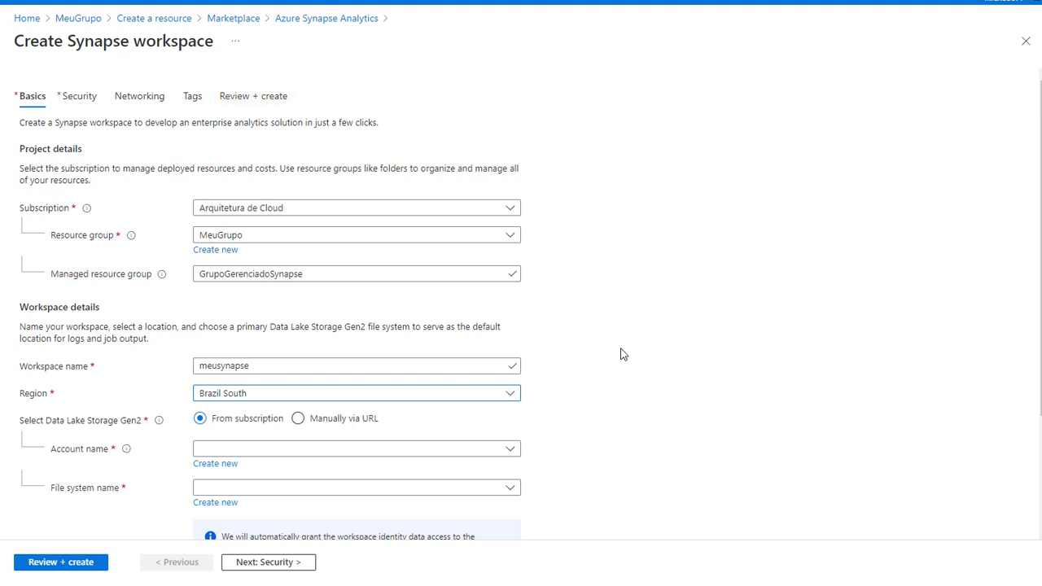
scroll(620, 354, down, 2)
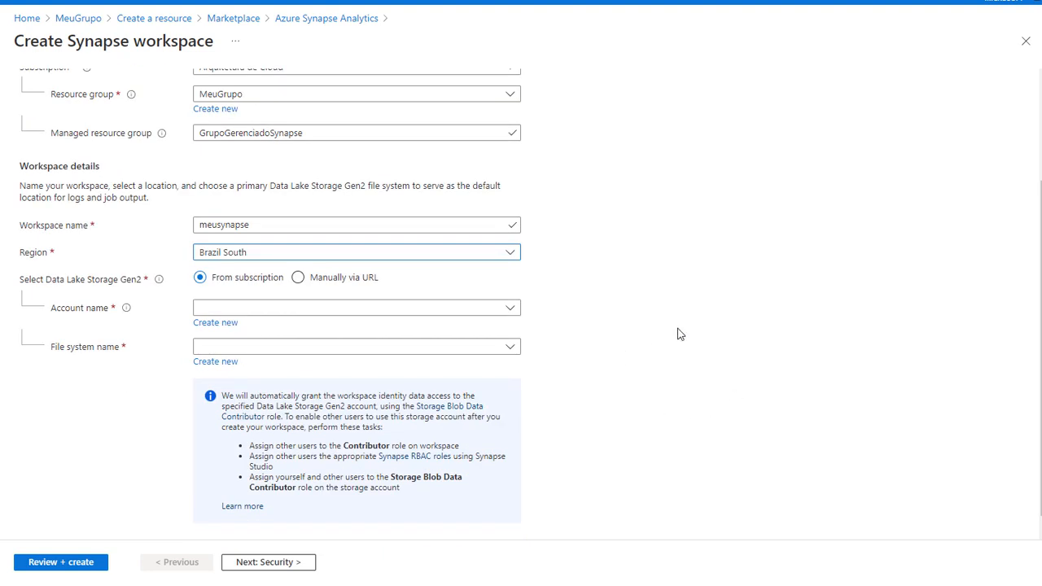
click(519, 308)
click(248, 379)
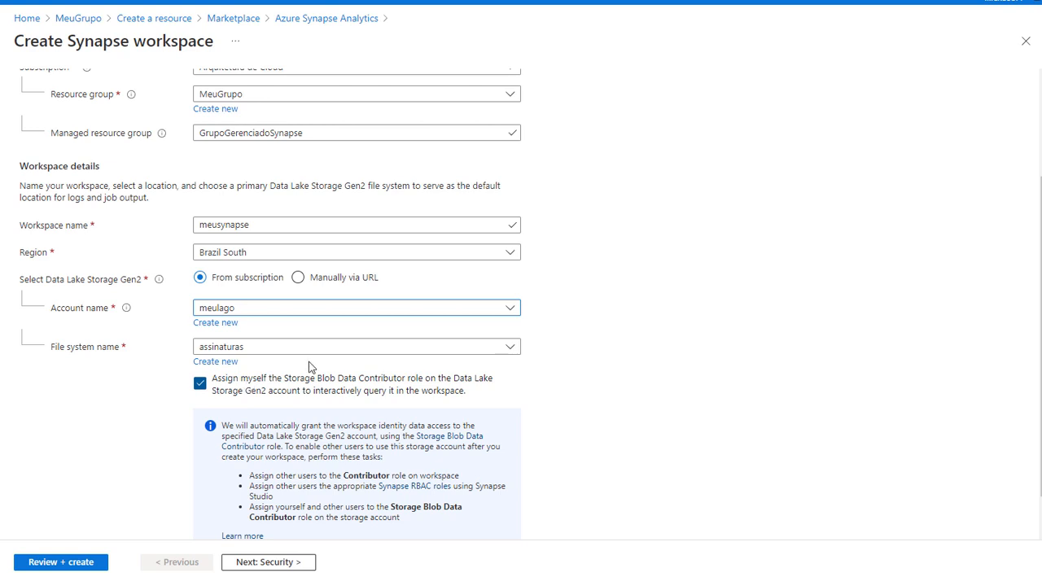
click(228, 362)
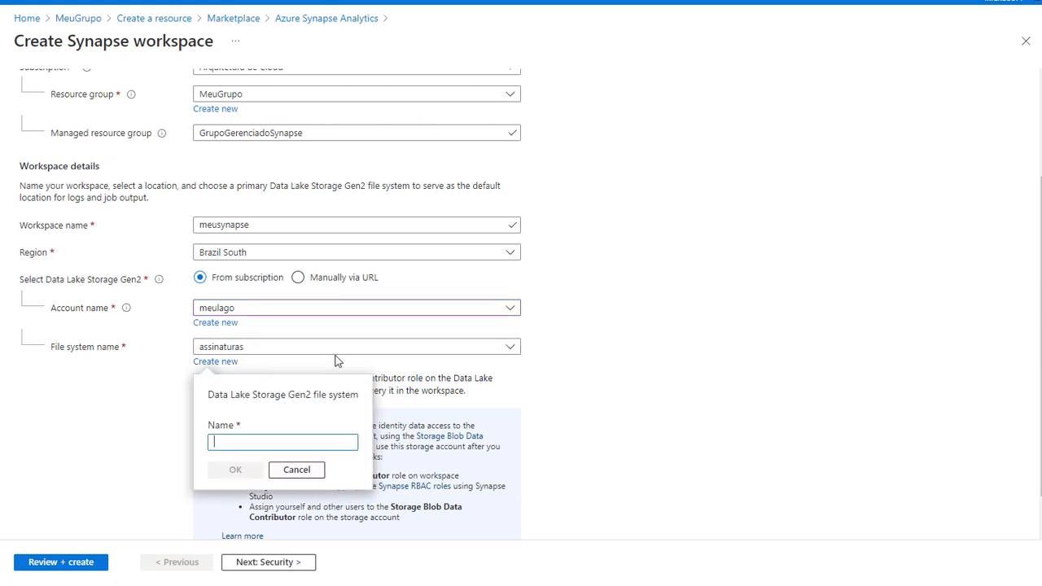
text(principal)
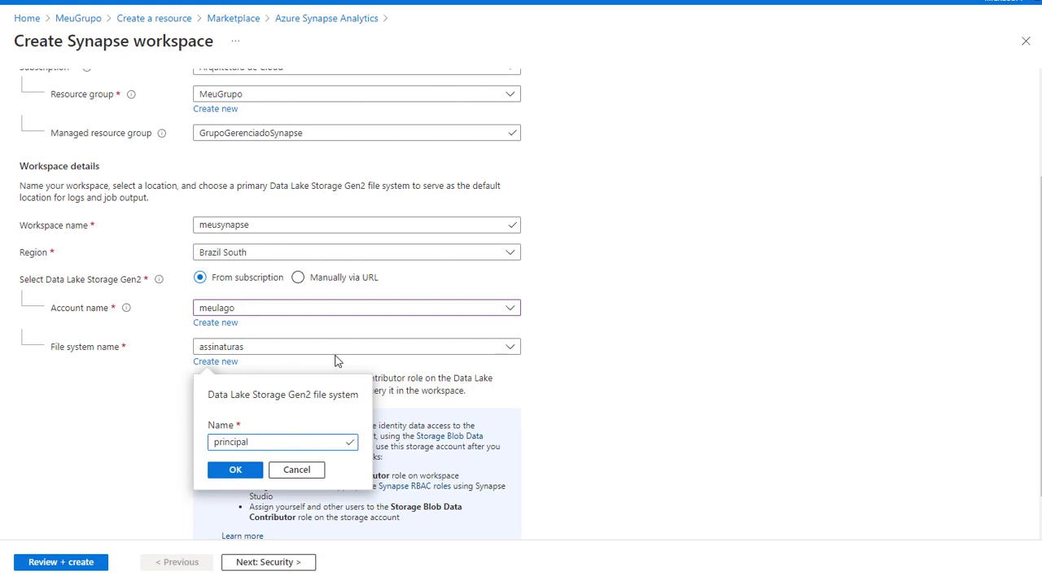
click(235, 470)
scroll(524, 435, up, 3)
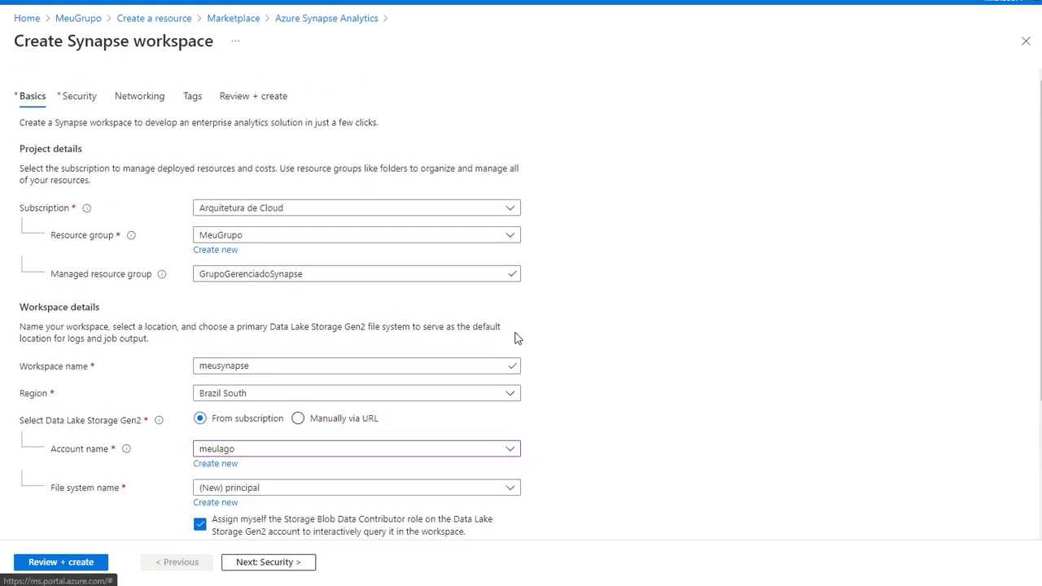
- Enter the SQL admin login and the confirmed password, then review and create the workspace
click(80, 96)
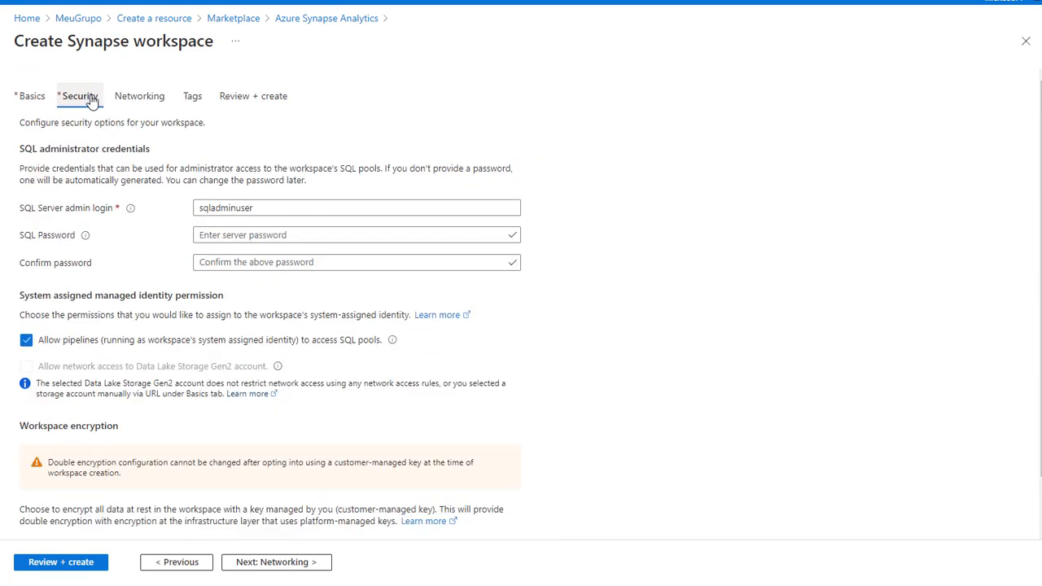
double_click(195, 208)
text(luisrenato)
key(Tab)
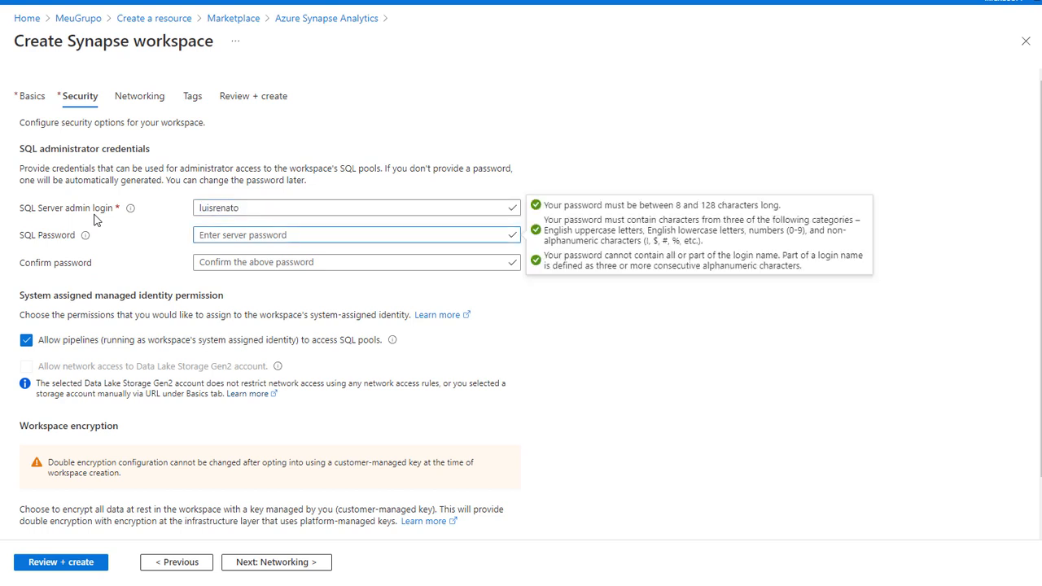
text(••••••••••)
click(227, 262)
text(••••••••)
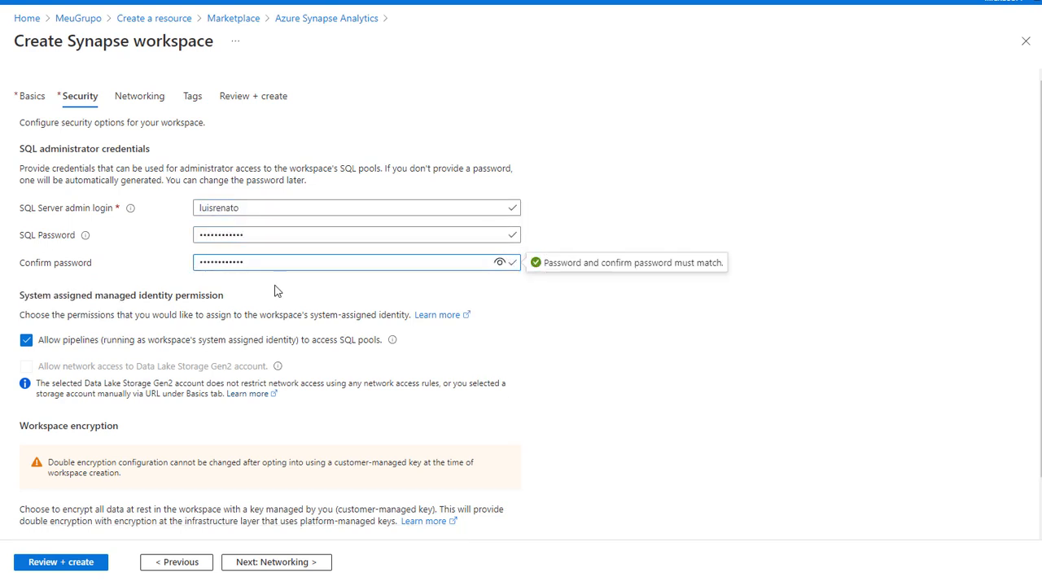
click(61, 562)
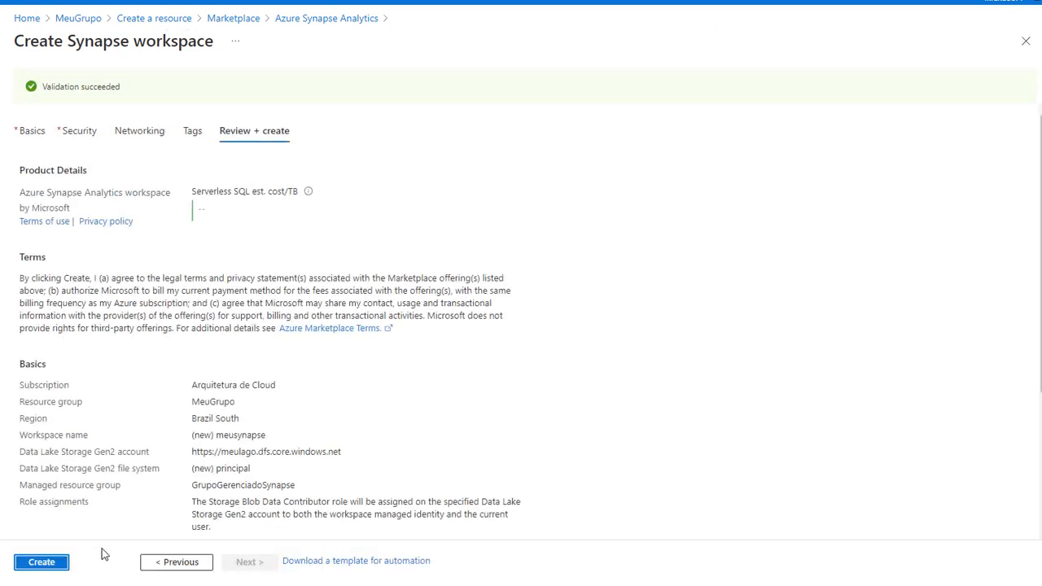
click(52, 563)
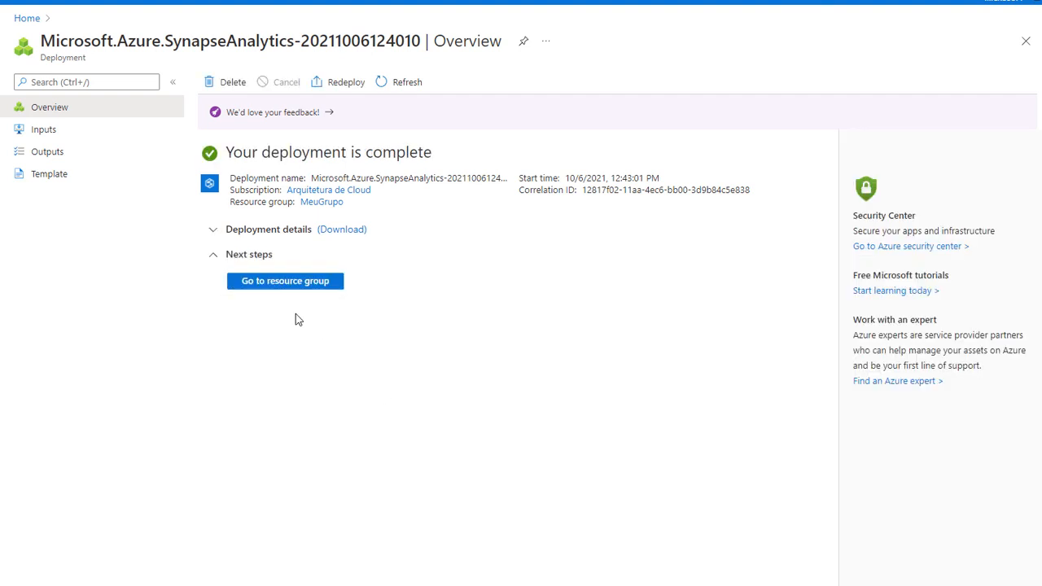
- Open meusynapse from MeuGrupo, check its SQL and Apache Spark pools, and launch Synapse Studio
click(281, 285)
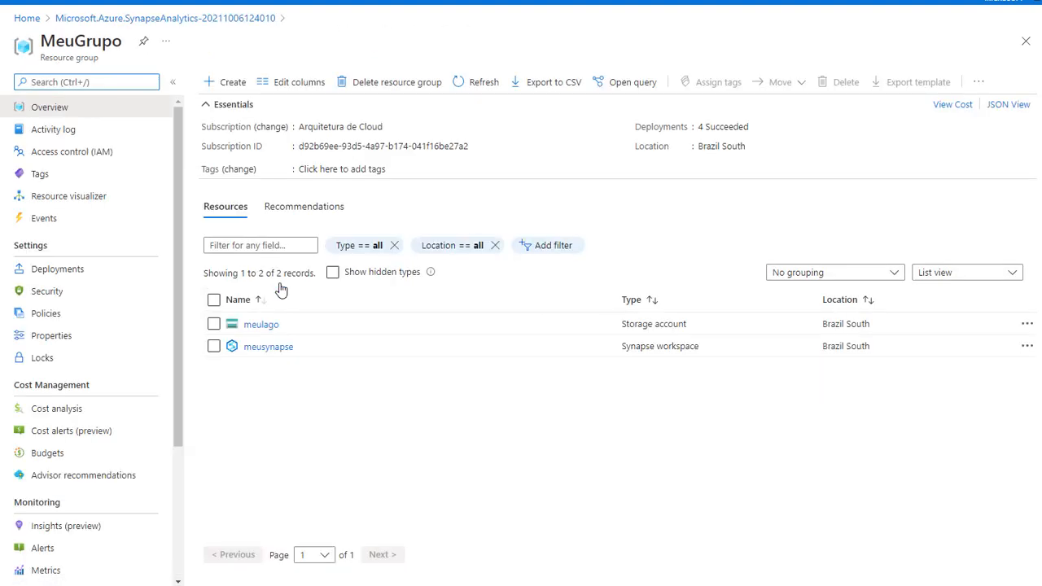
click(268, 347)
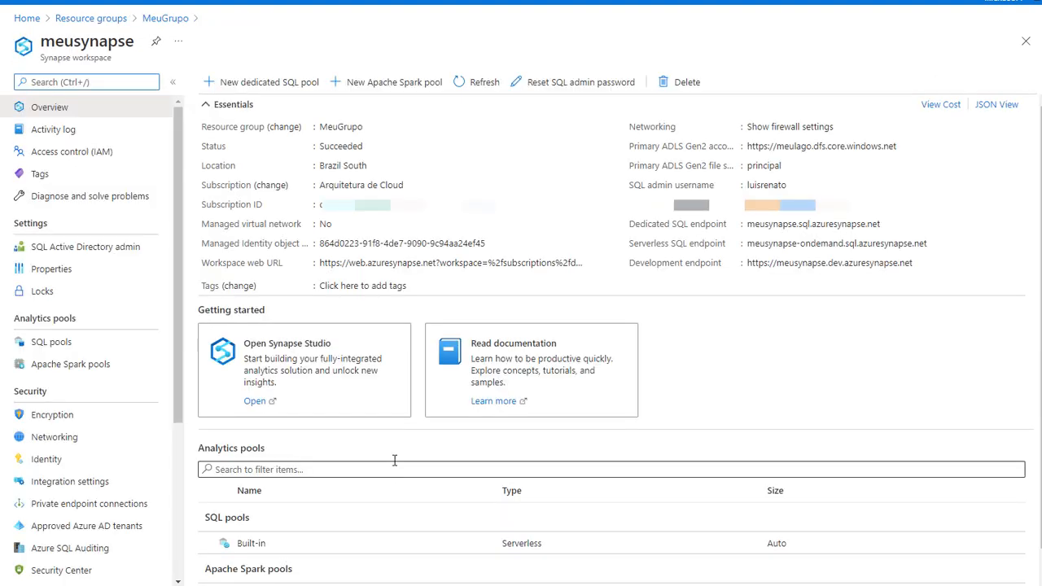
scroll(394, 460, down, 1)
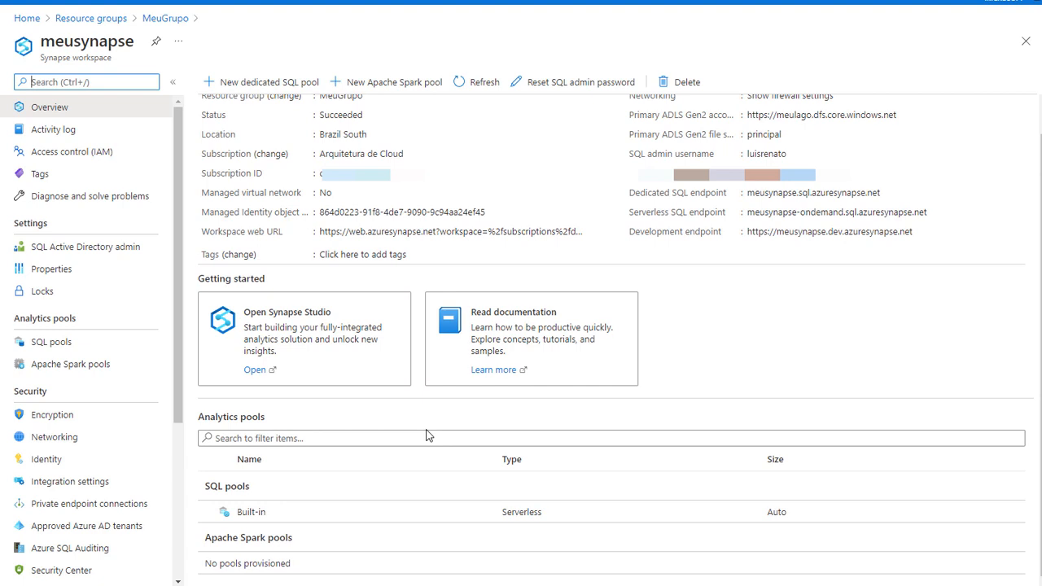
scroll(428, 436, up, 1)
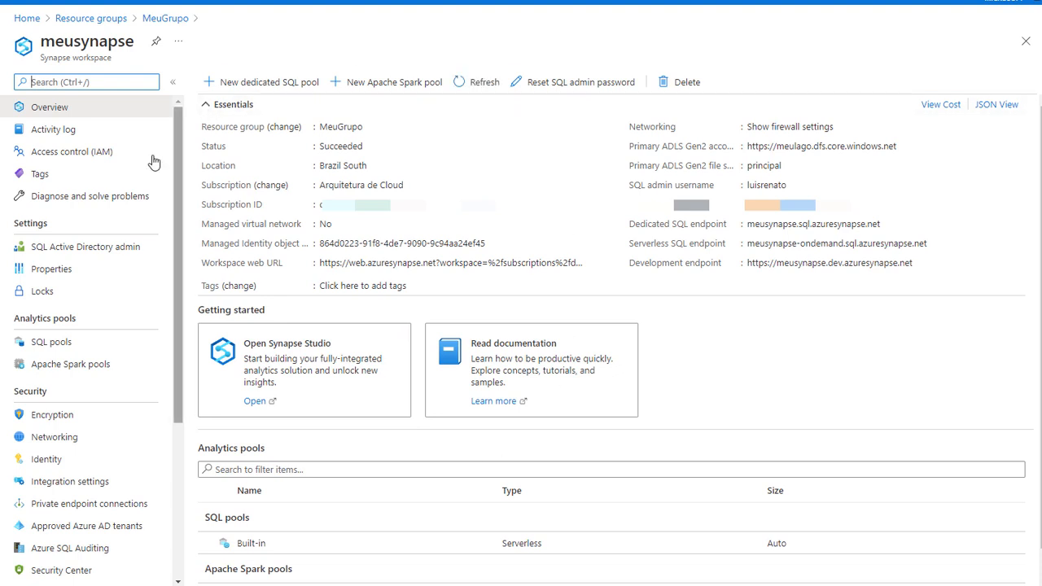
click(61, 345)
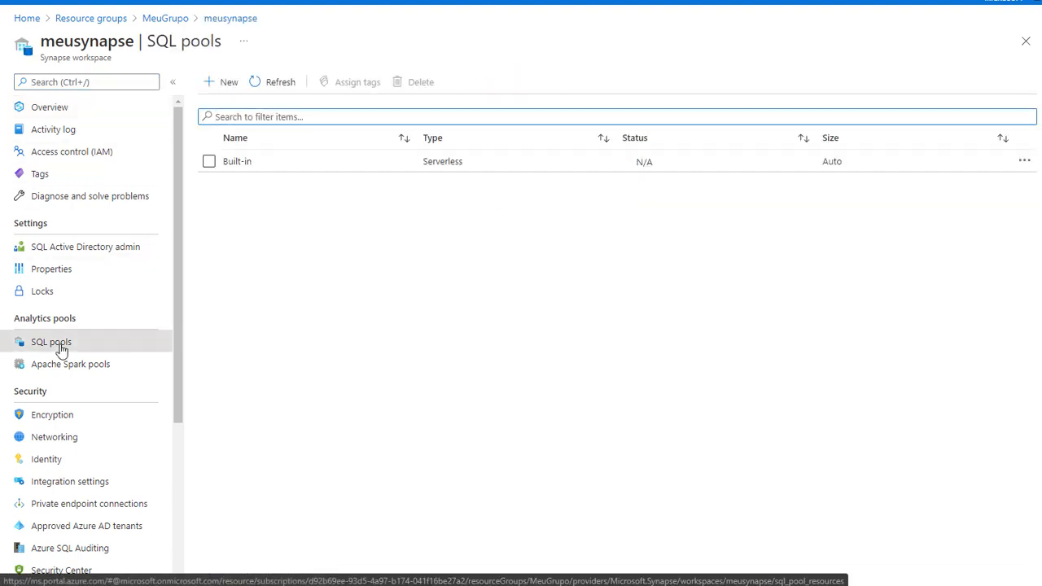
click(64, 363)
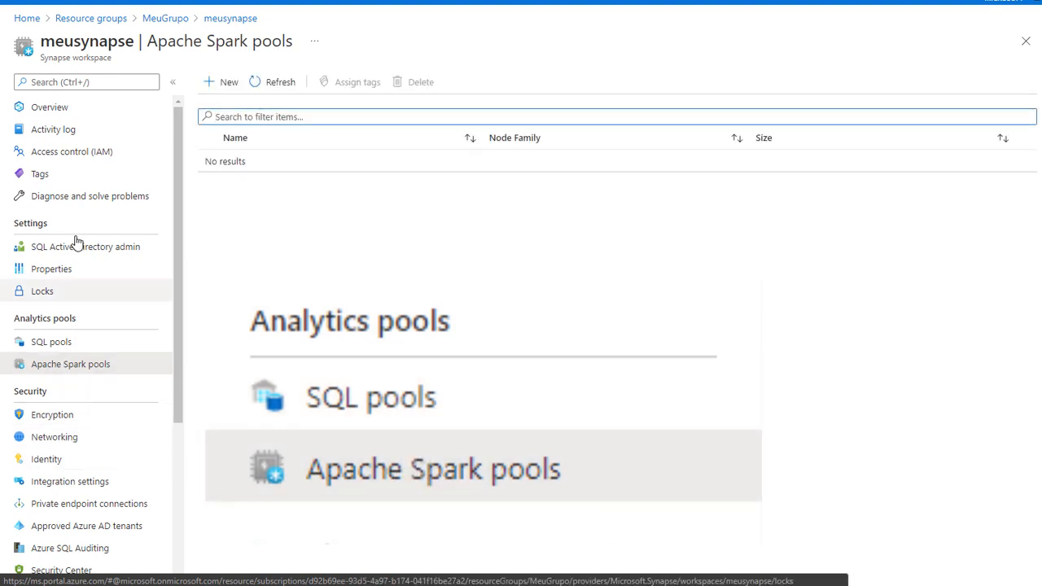
click(75, 113)
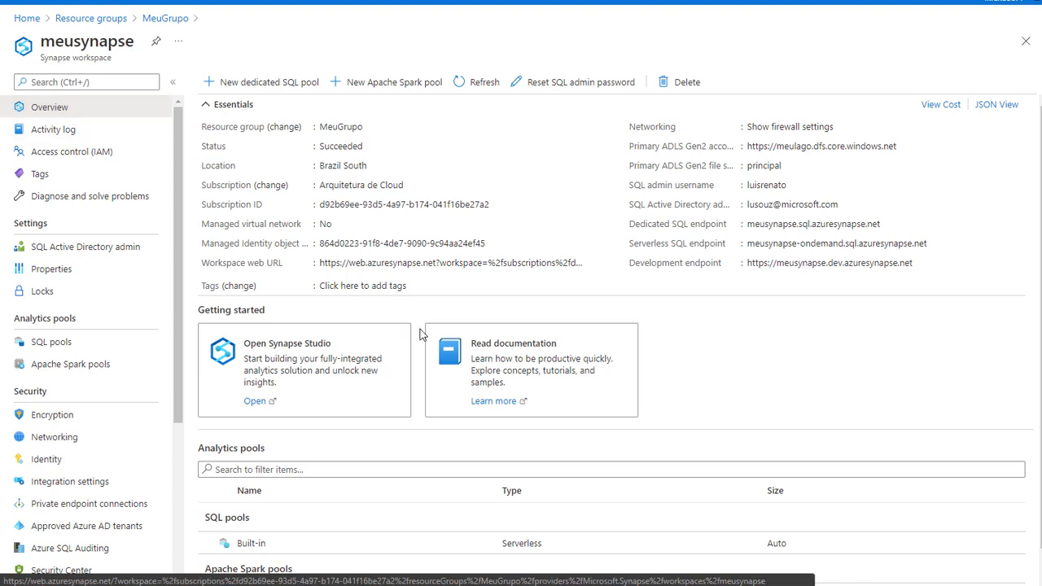
click(258, 401)
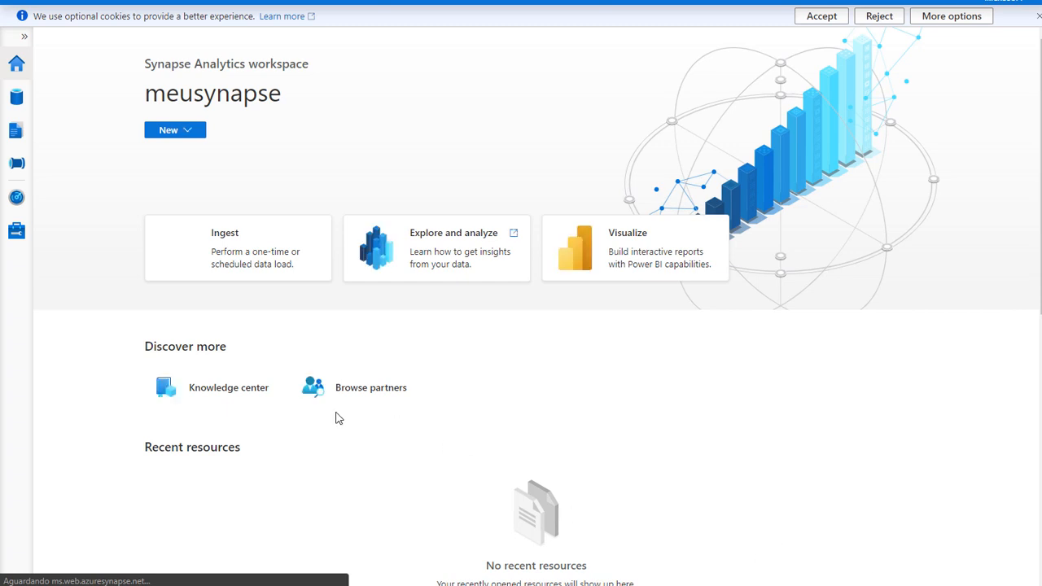
- Look through the Manage hub's Git configuration, workspace packages and credentials
click(26, 38)
click(39, 235)
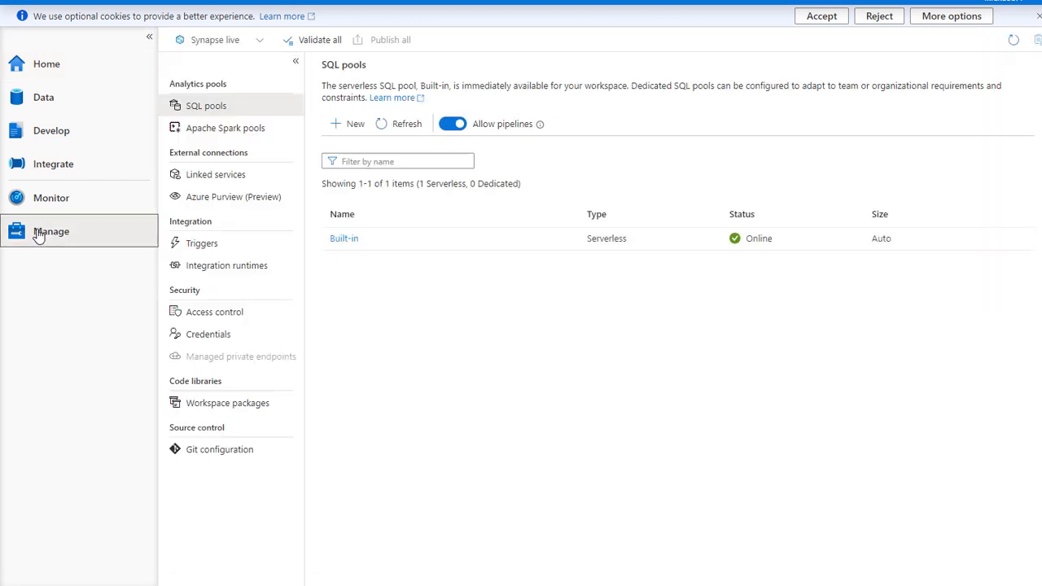
click(225, 458)
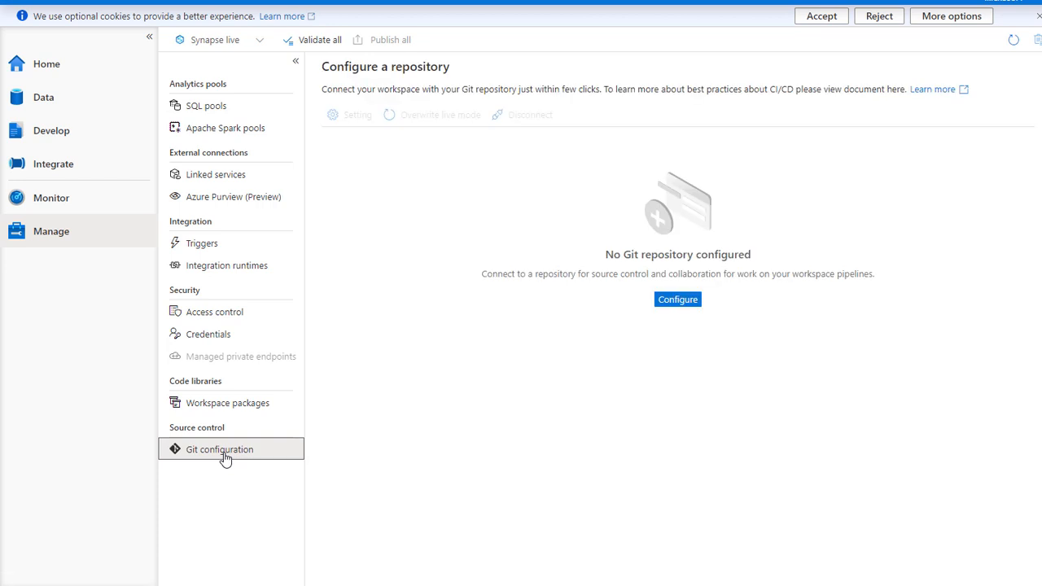
click(228, 403)
click(232, 343)
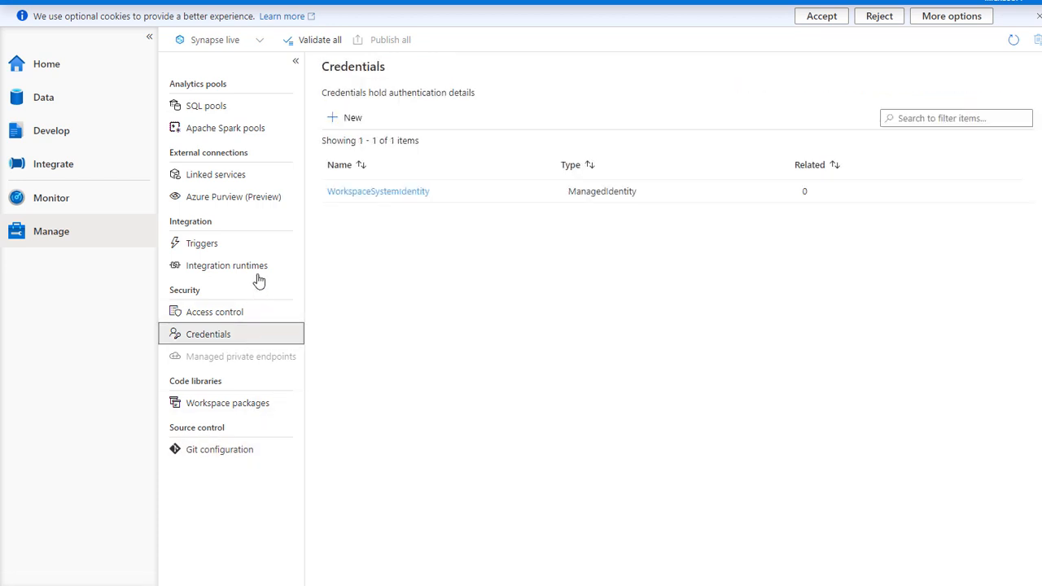
- Move through the Monitor, Integrate and Develop hubs to reach the Data hub
click(60, 201)
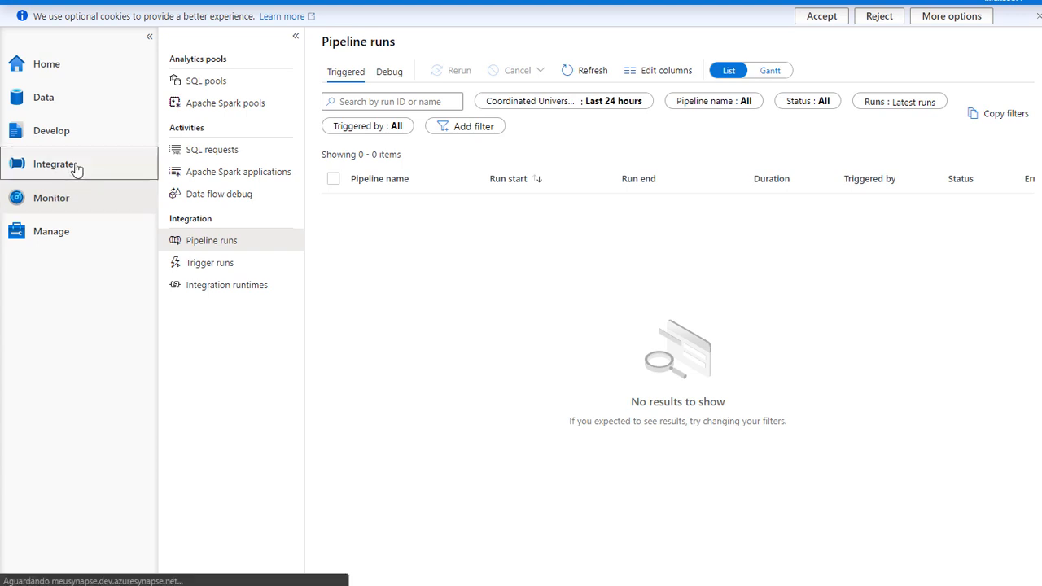
click(76, 167)
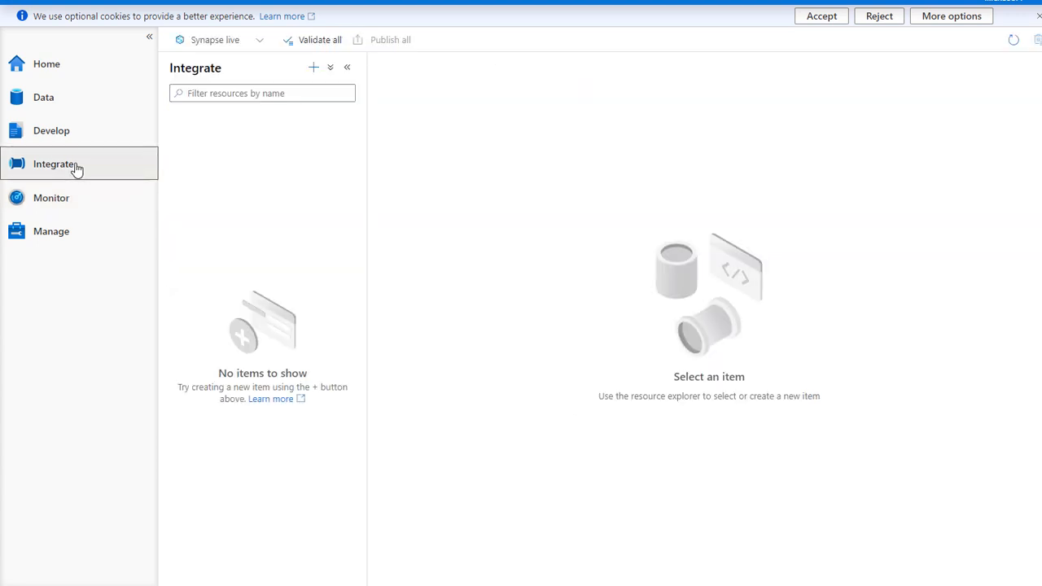
click(86, 144)
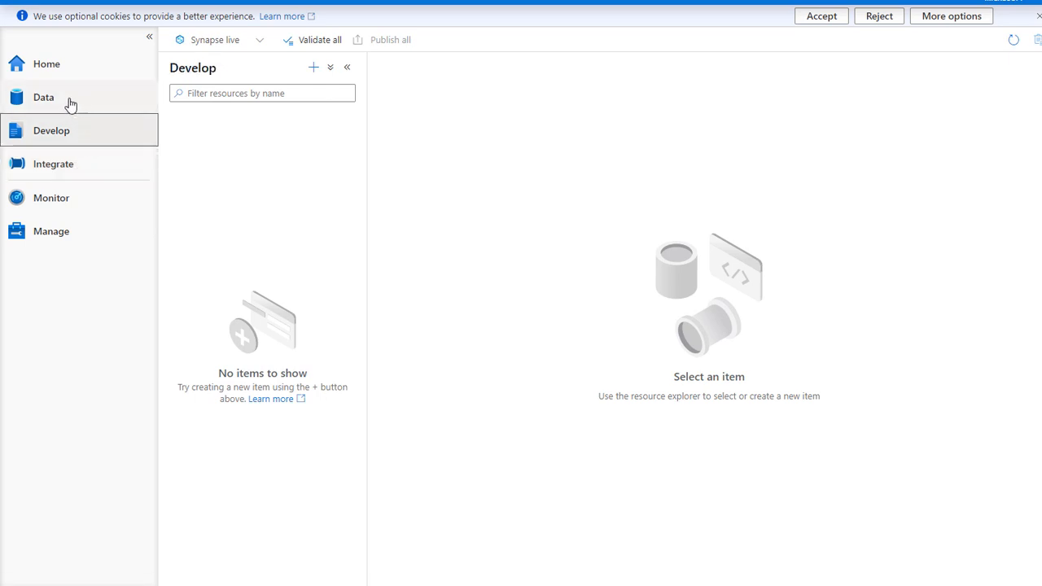
click(70, 104)
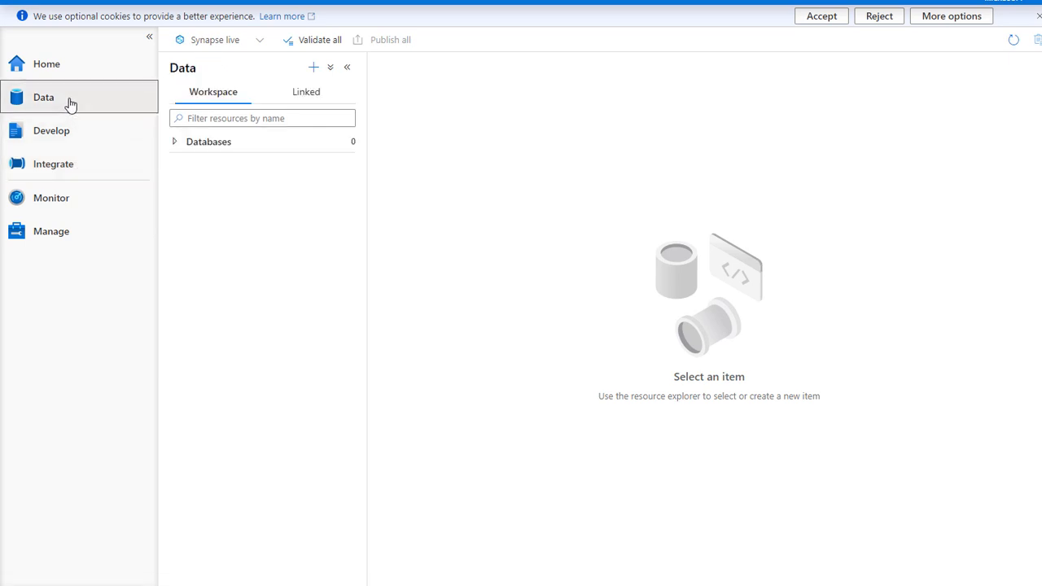
- Open the assinaturas container in linked meusynapse storage and preview Ass20201211.csv
click(176, 143)
click(304, 96)
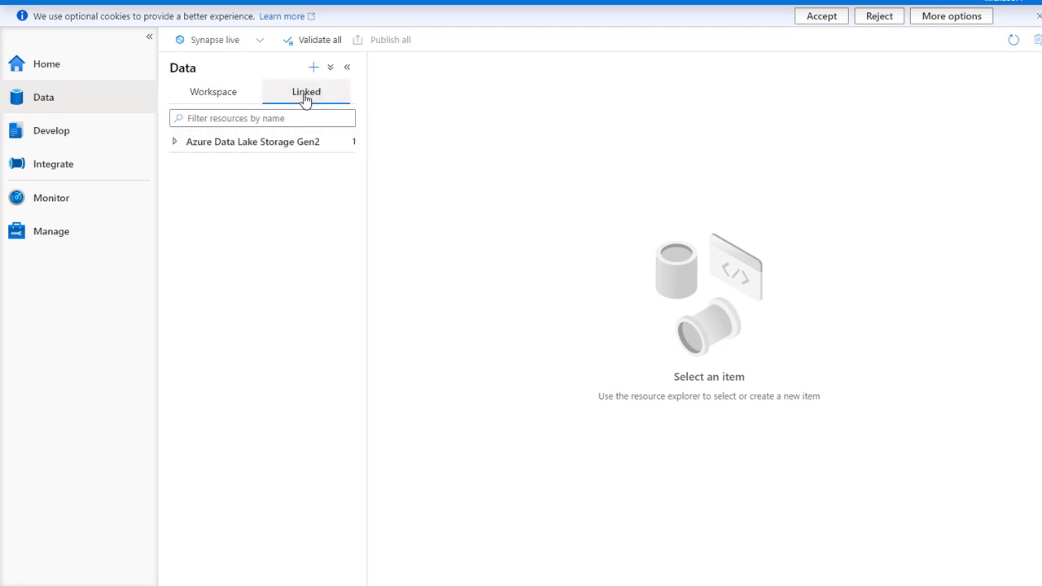
click(174, 144)
click(181, 165)
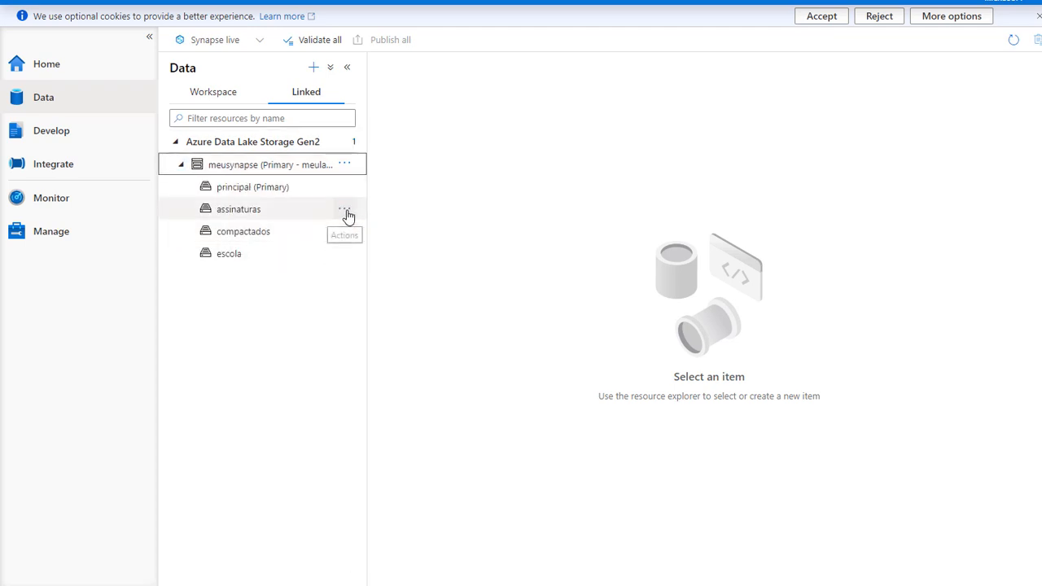
click(240, 213)
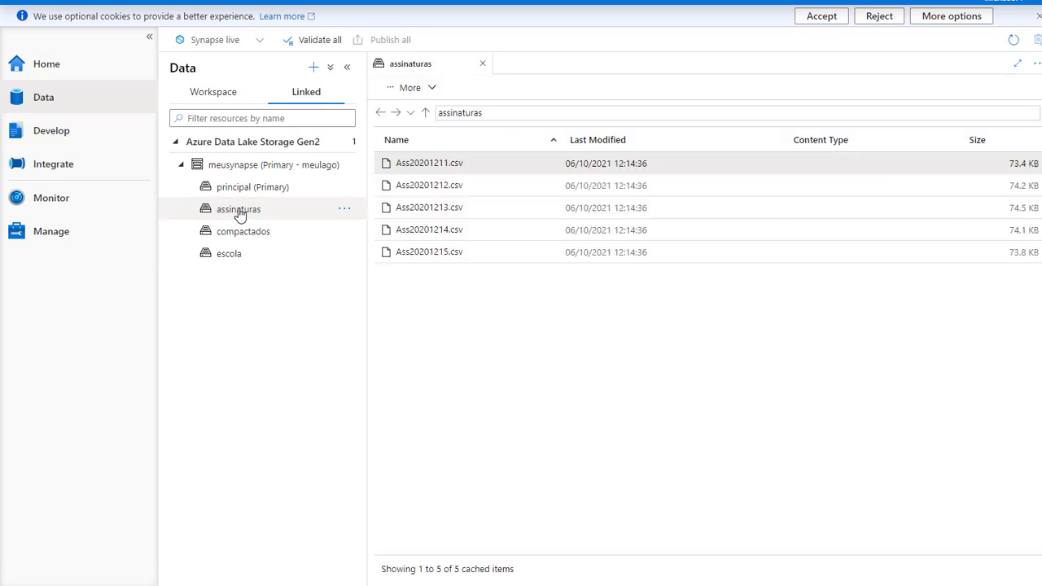
right_click(416, 167)
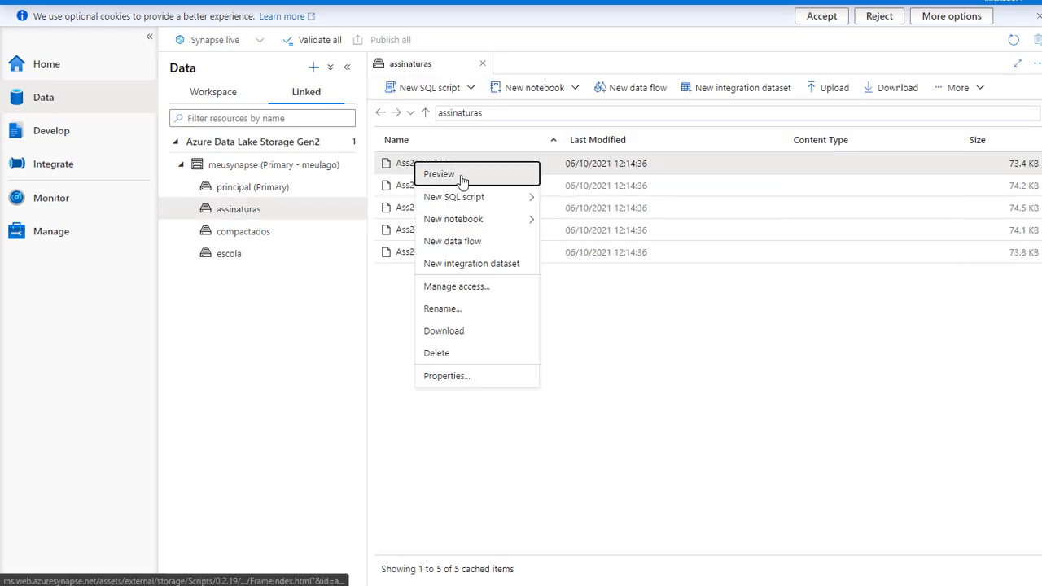
click(461, 178)
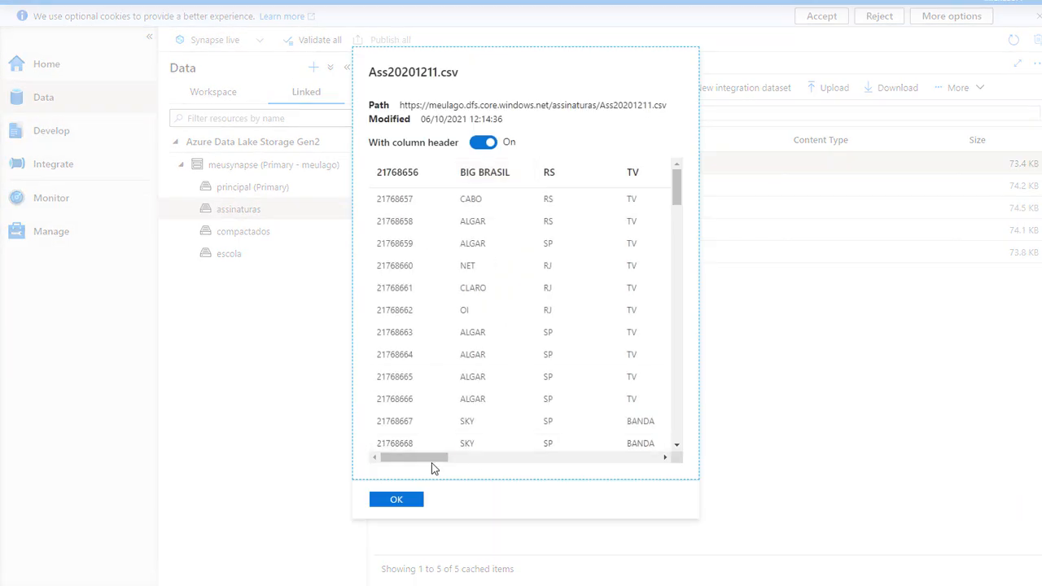
mouse_move(415, 461)
mouse_down()
mouse_move(645, 463)
mouse_move(403, 466)
mouse_up()
click(396, 500)
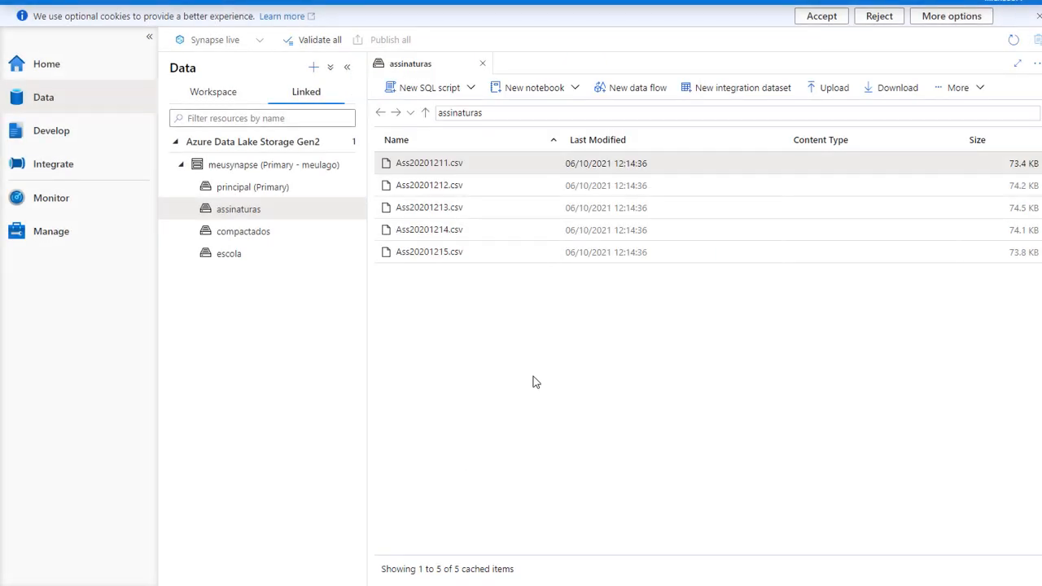
- Browse the compactados and escola containers and preview EscolasChurn.csv
click(246, 236)
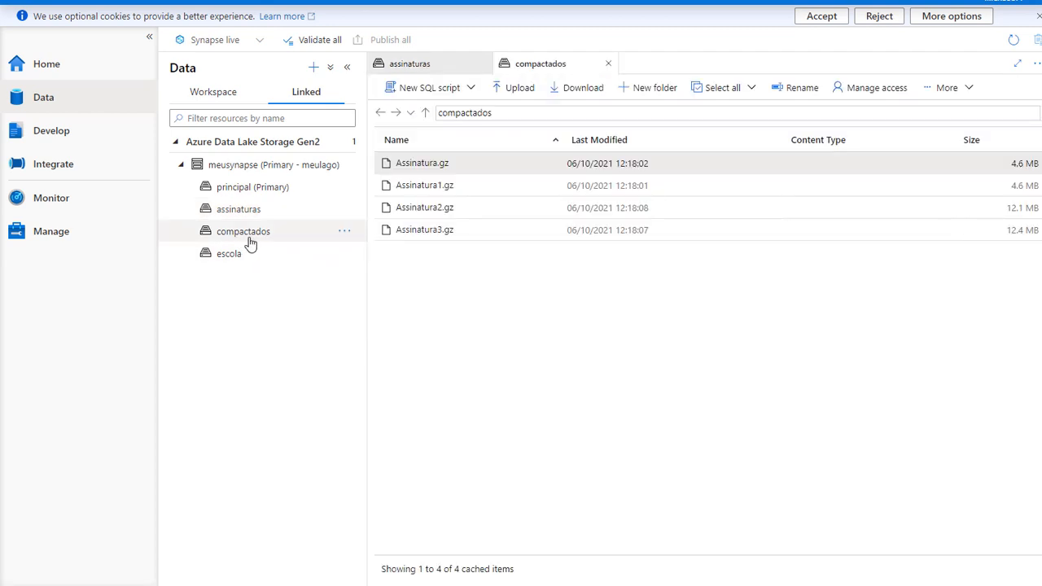
click(231, 259)
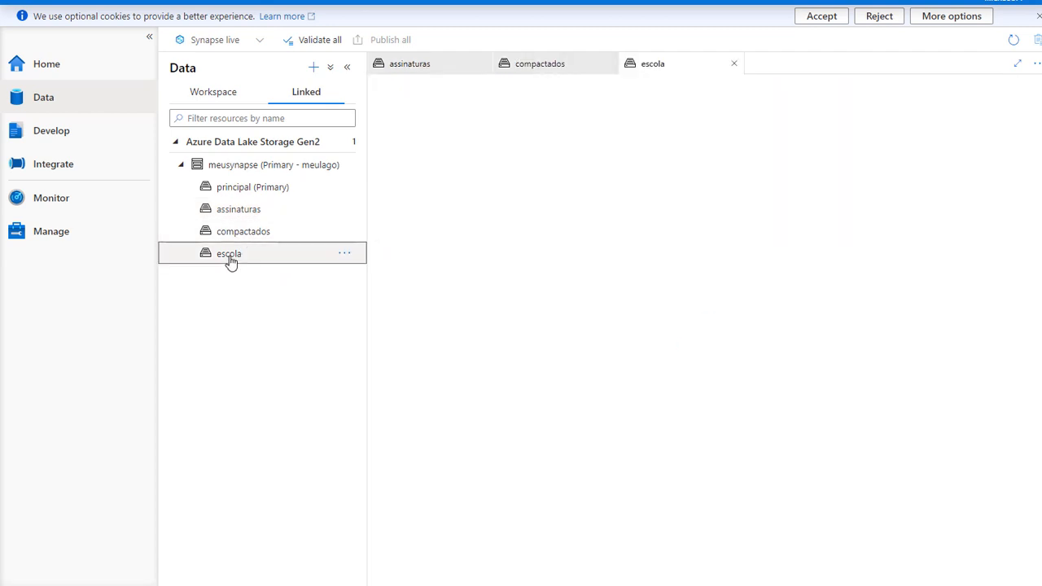
click(400, 192)
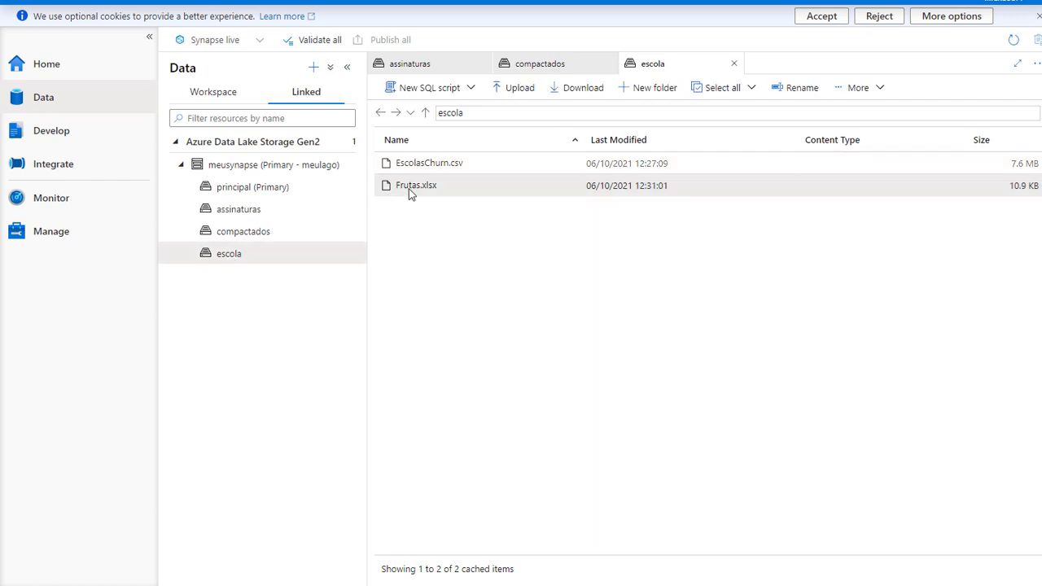
right_click(409, 192)
click(410, 186)
click(418, 165)
right_click(419, 165)
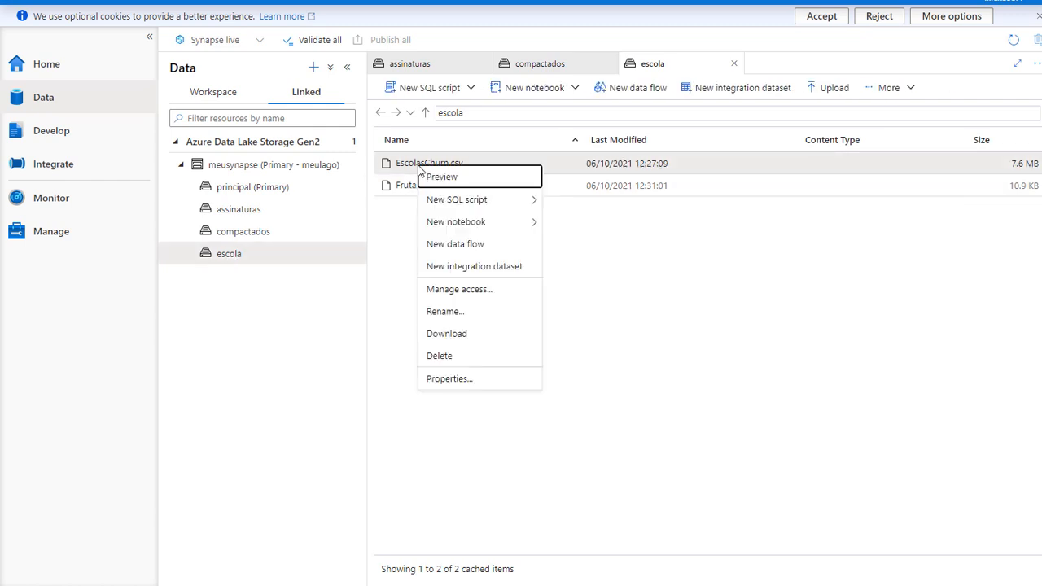
click(450, 180)
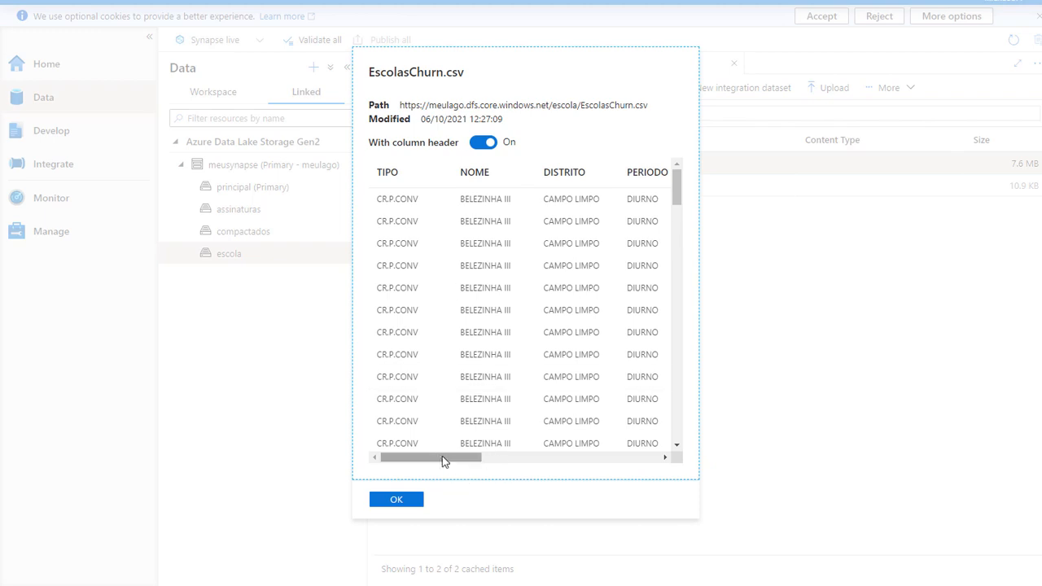
mouse_move(438, 460)
mouse_down()
mouse_move(622, 466)
mouse_move(428, 463)
mouse_up()
click(389, 499)
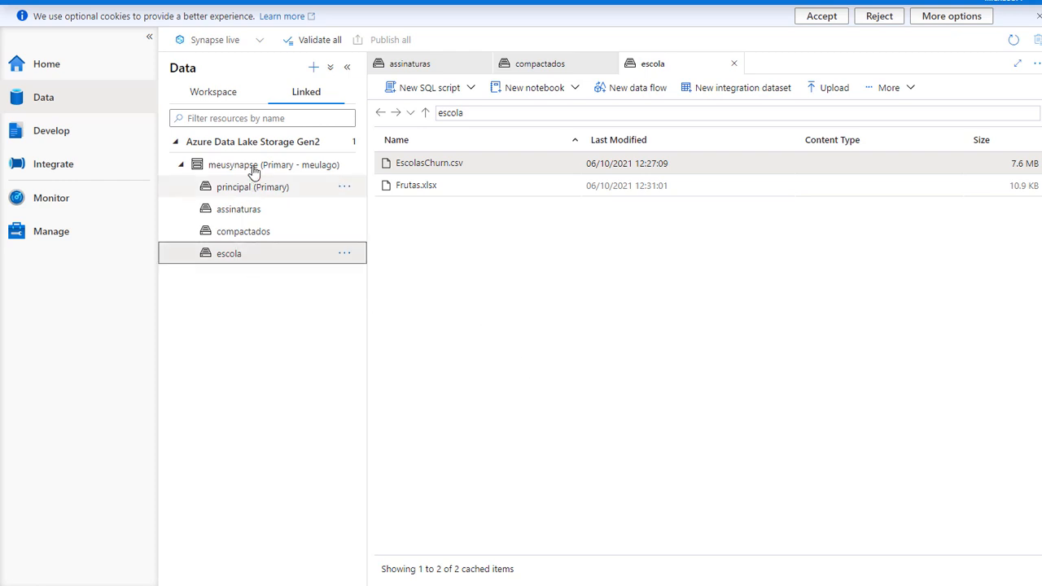
- Return to the escola container and bring up the Connect to external data panel
click(180, 165)
click(179, 166)
click(236, 256)
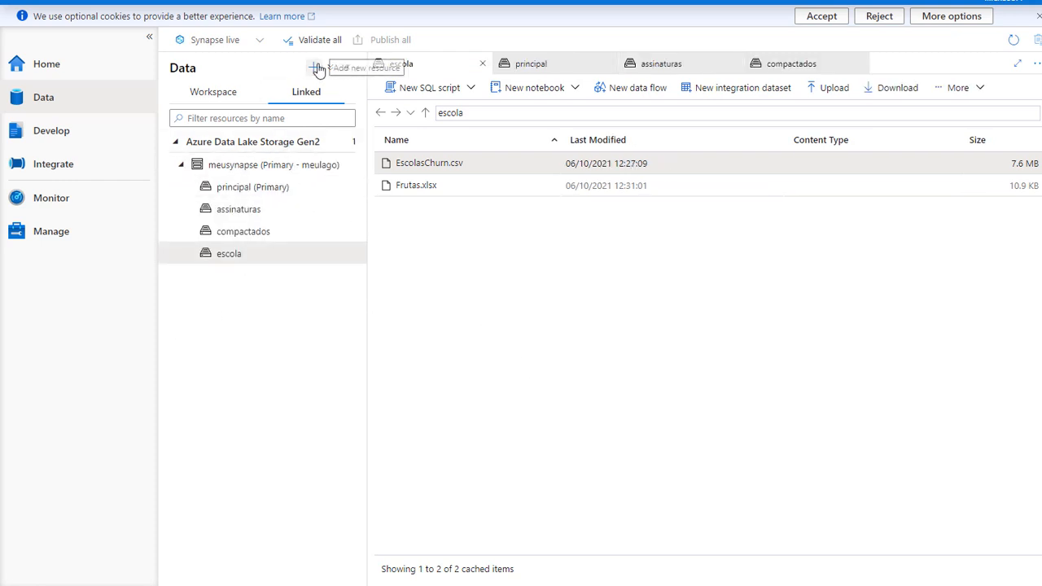
click(317, 69)
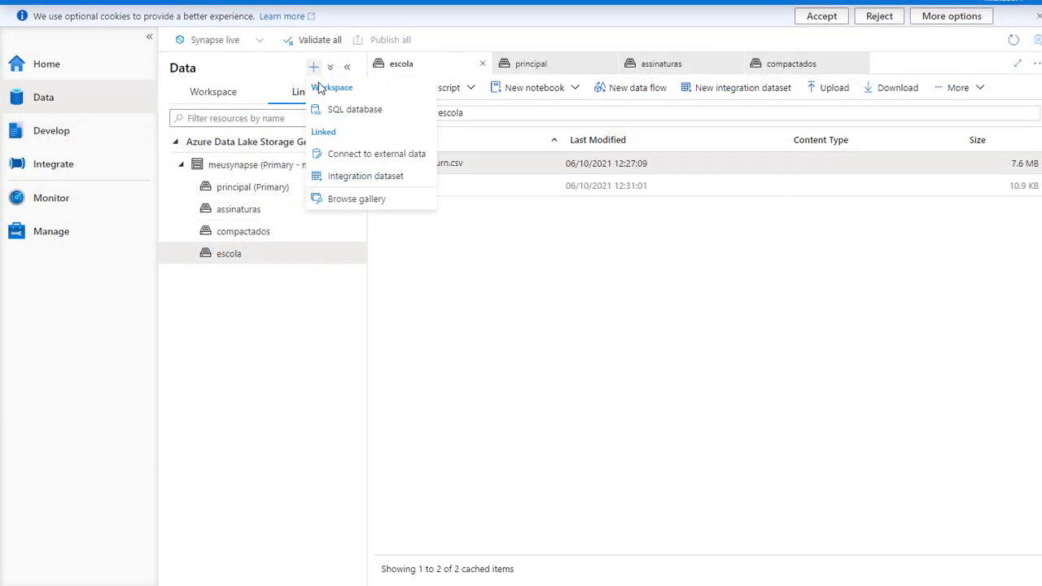
click(380, 158)
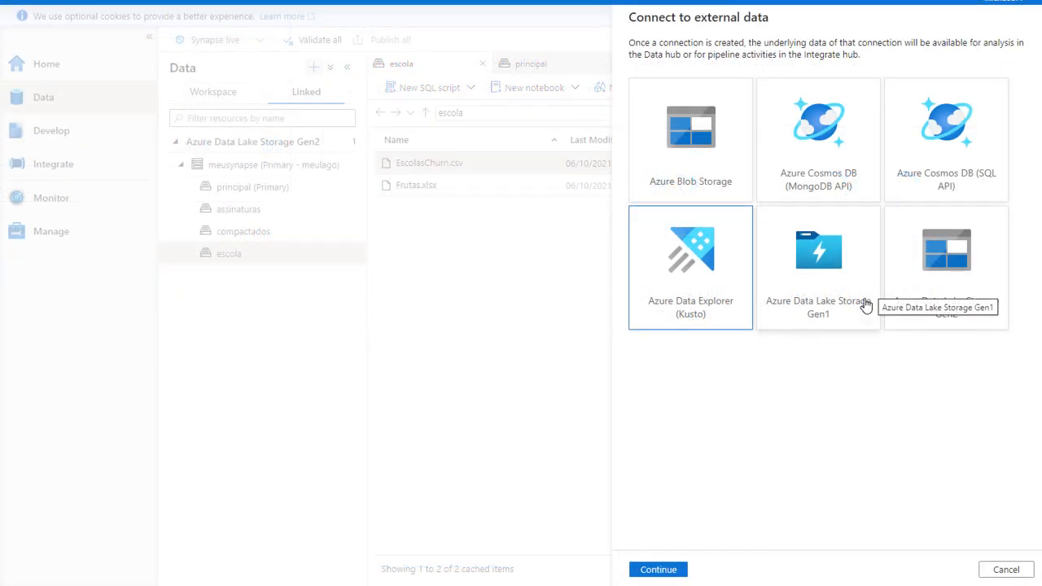
- Create the Data Lake Storage Gen2 linked service OutraFonte on meulake, testing the connection first
click(921, 301)
click(660, 570)
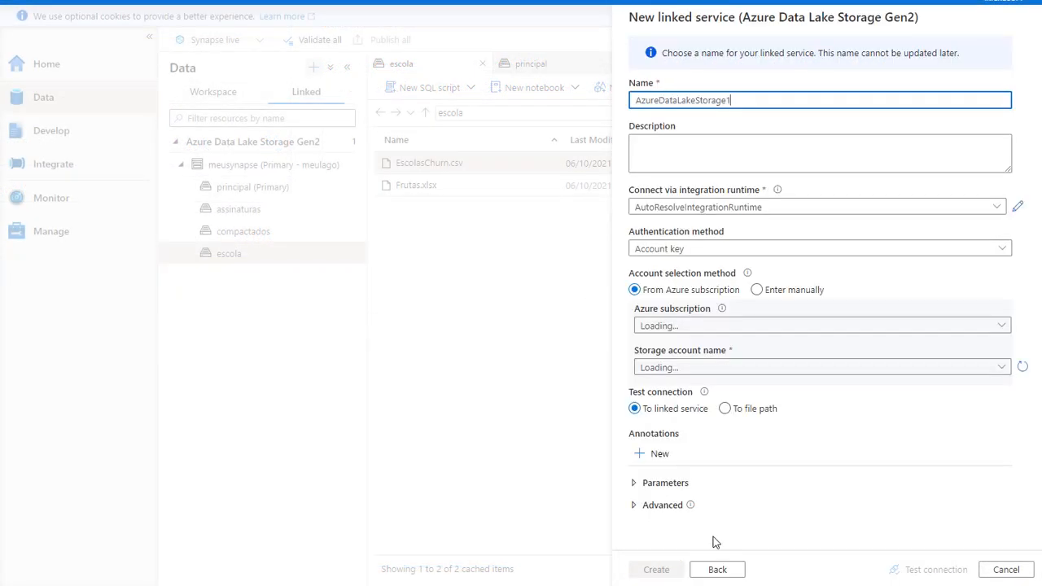
double_click(746, 101)
text(OutraFonte)
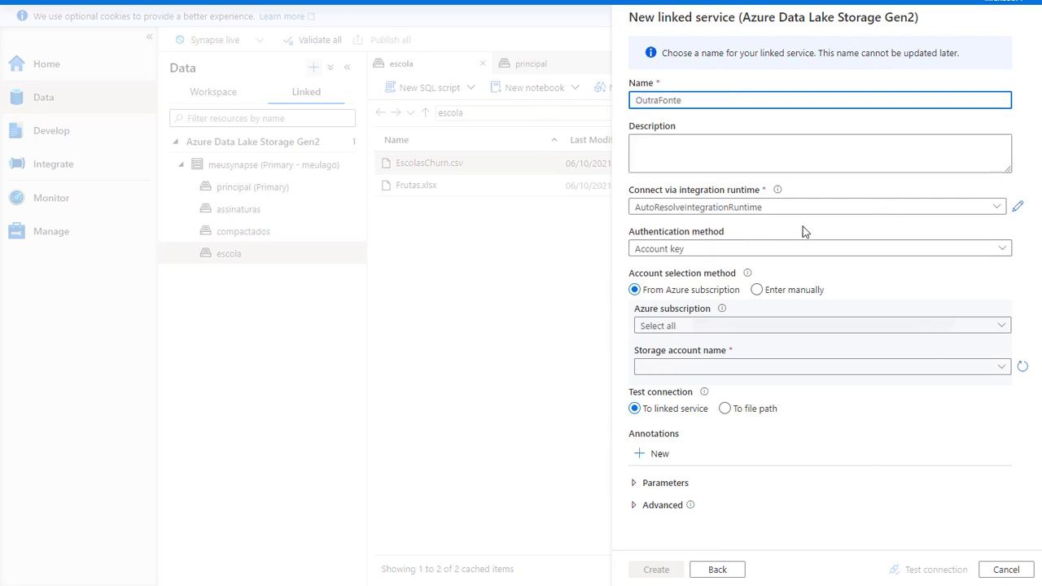
click(1006, 364)
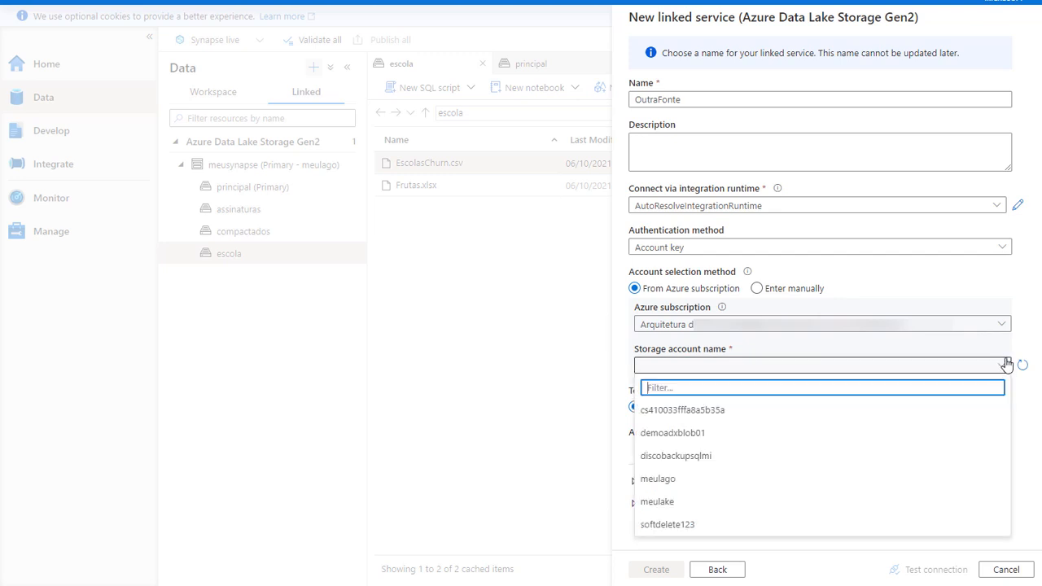
click(687, 504)
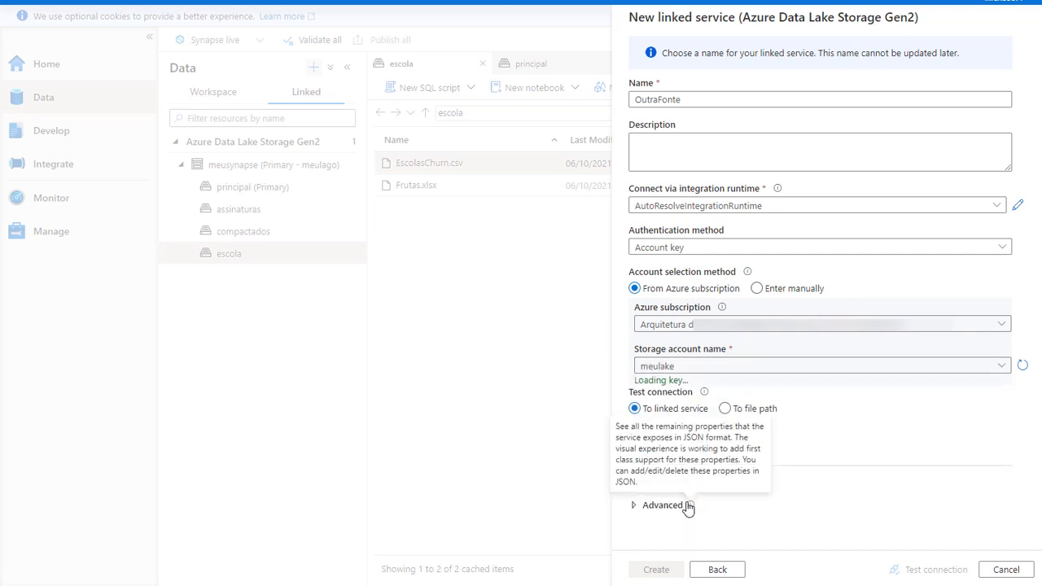
click(926, 571)
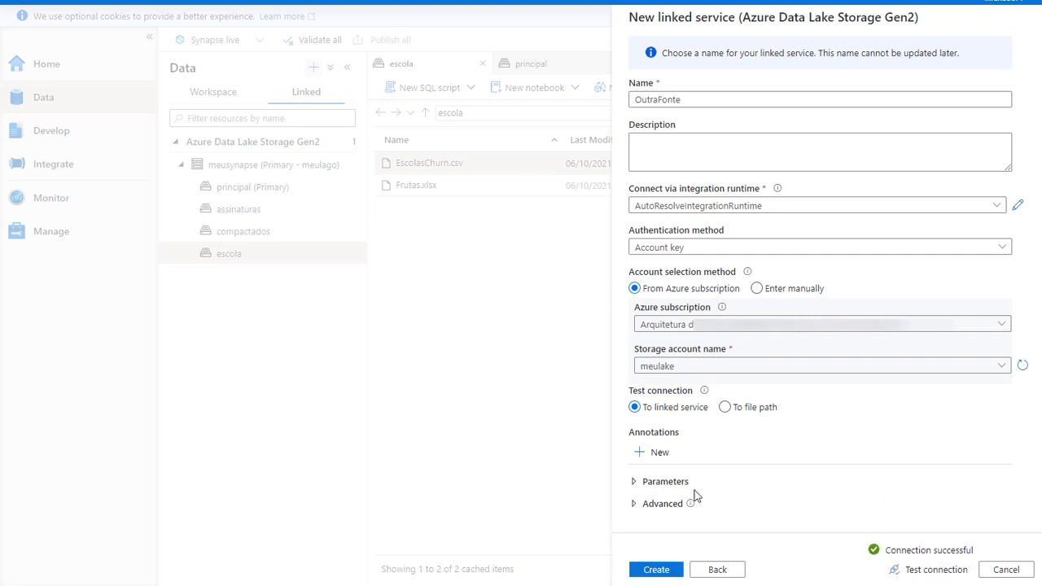
click(657, 570)
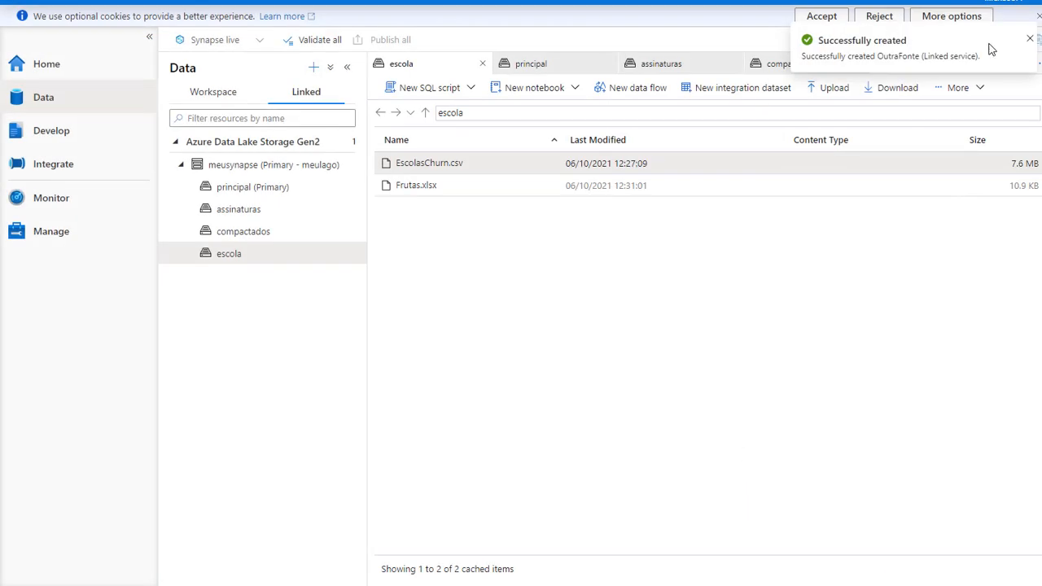
- Refresh the linked resources and open the napse container under OutraFonte
click(1030, 40)
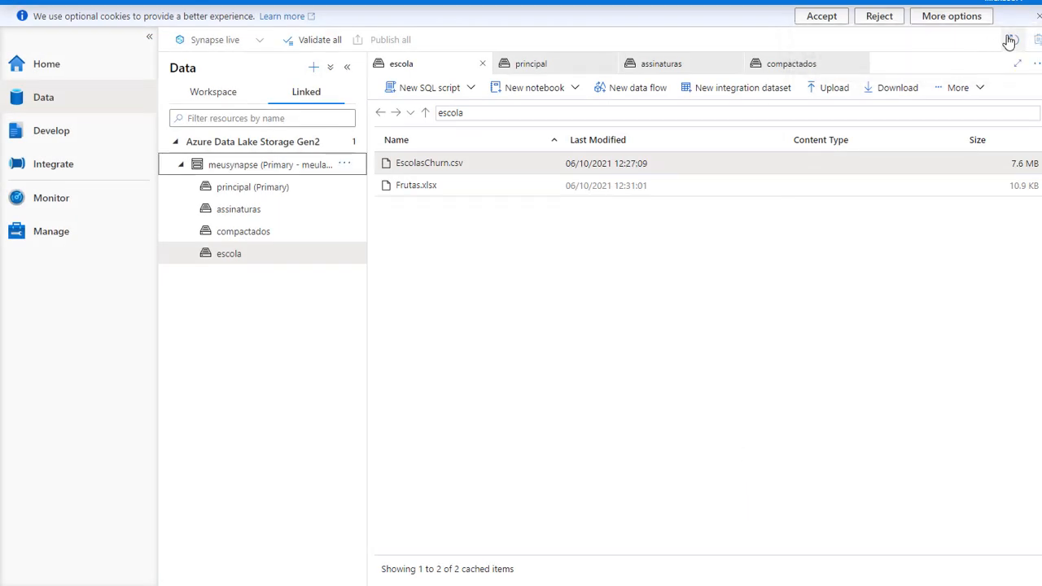
click(1009, 41)
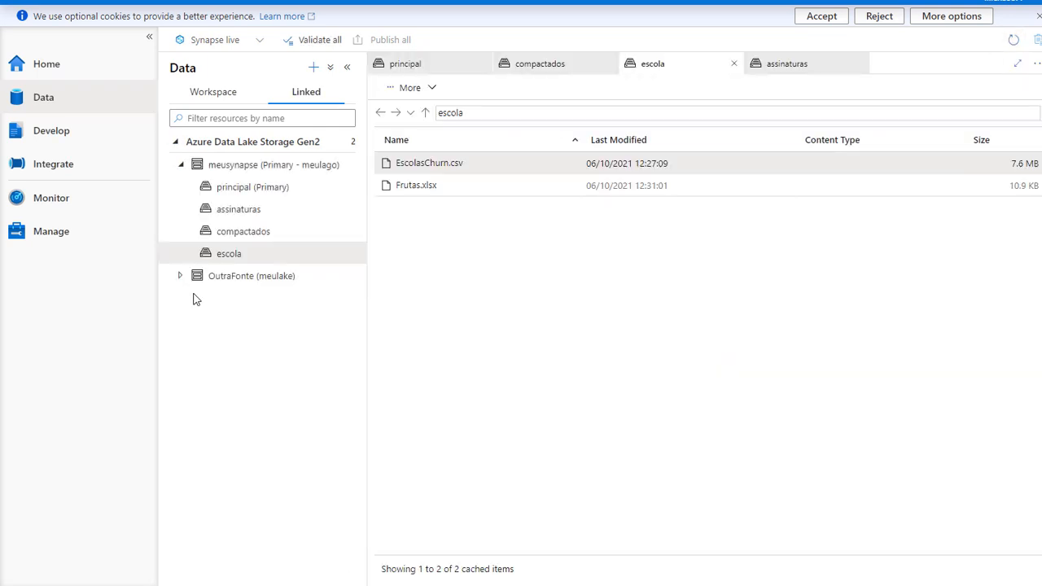
click(181, 276)
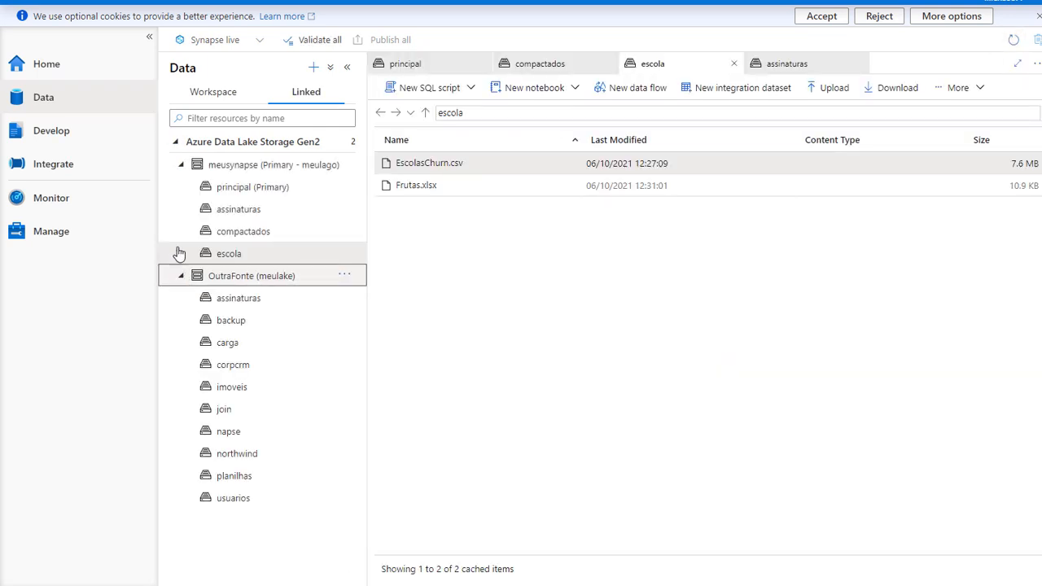
click(180, 165)
click(241, 188)
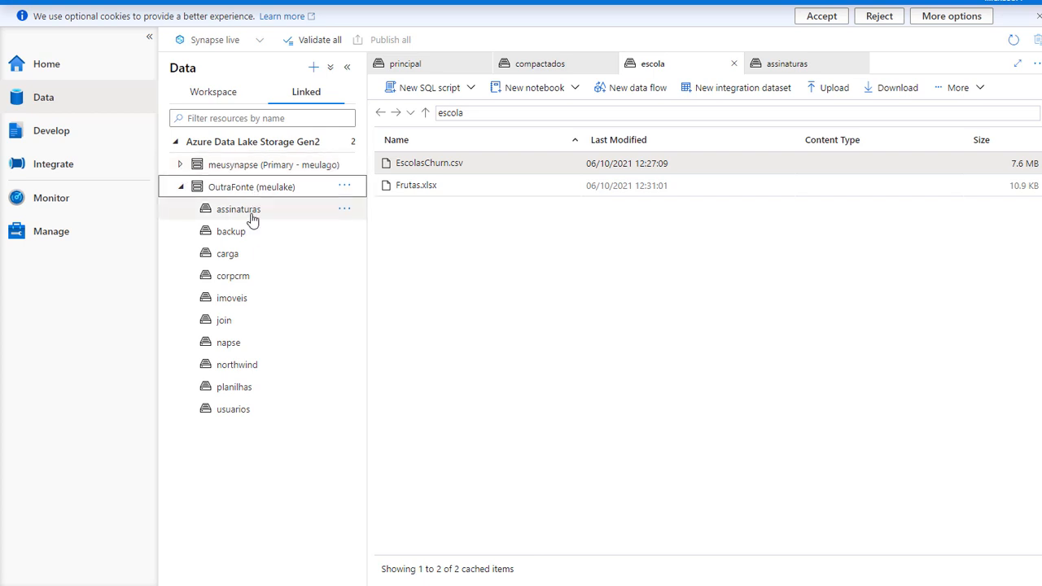
double_click(241, 345)
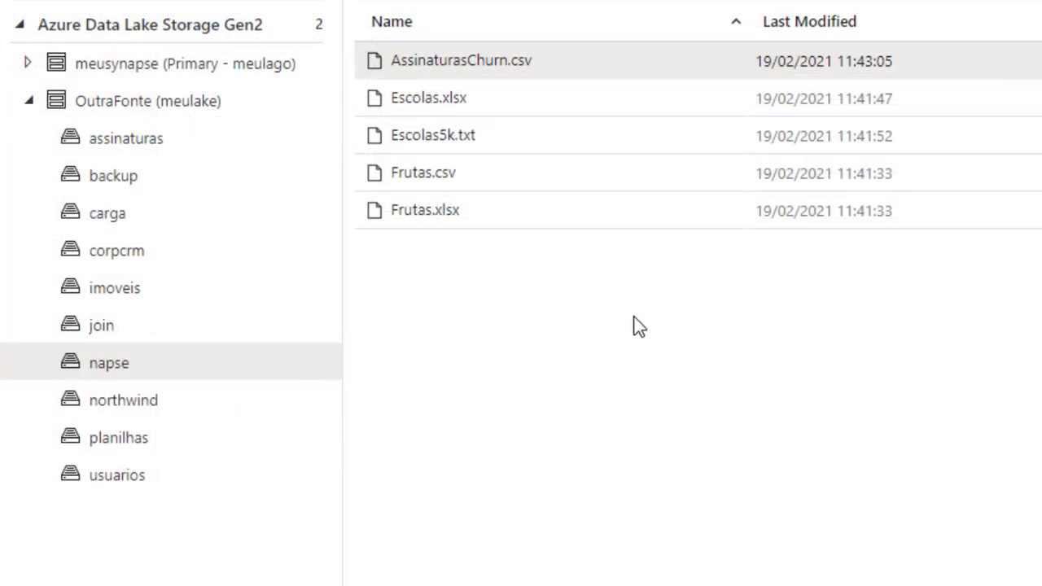
- Preview Frutas.csv, scrolling its table sideways, then close the preview
right_click(438, 176)
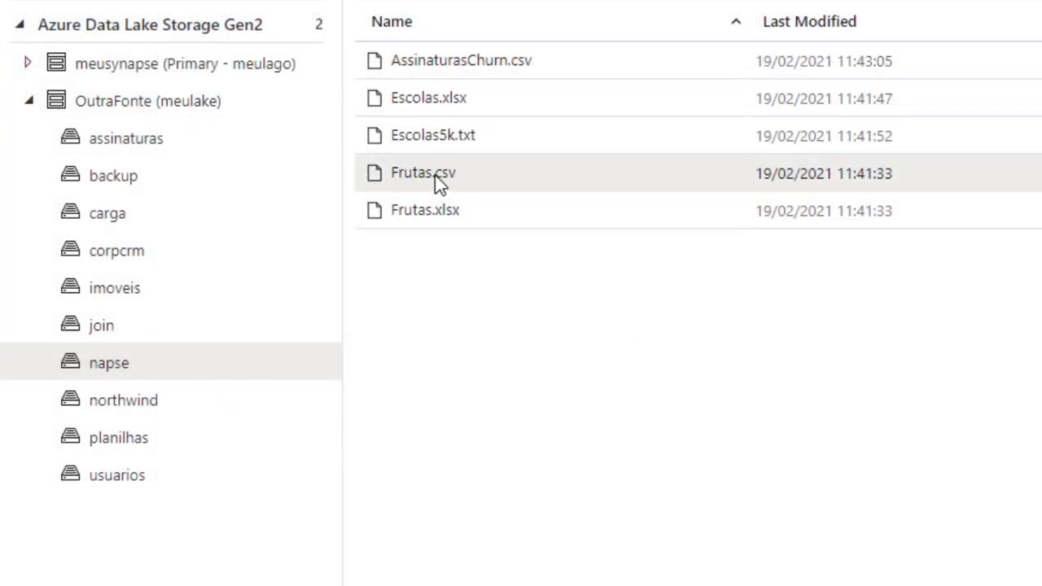
click(461, 192)
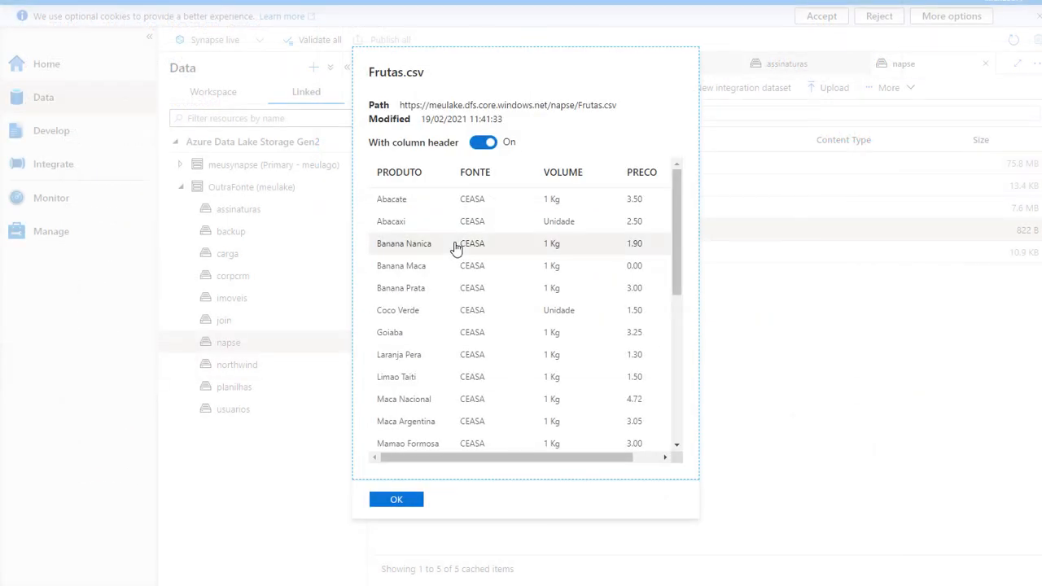
drag(448, 458, 483, 467)
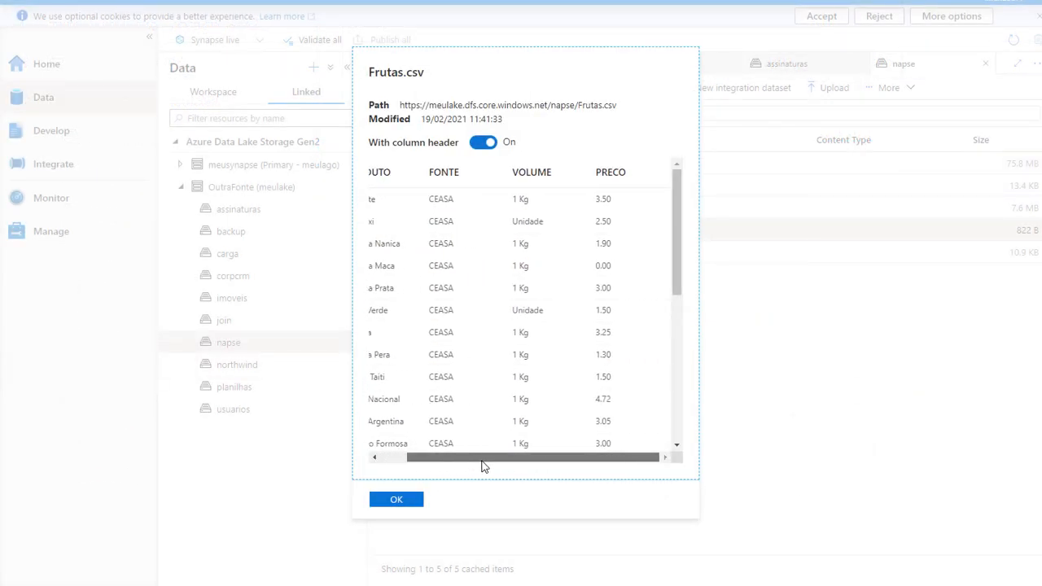
drag(551, 465, 418, 465)
click(395, 498)
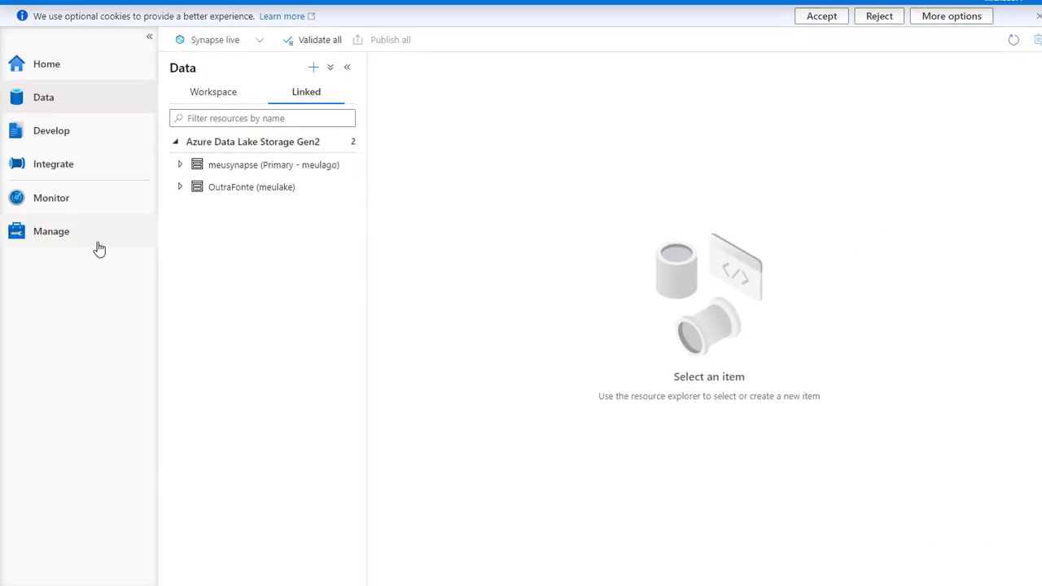
- Add dedicated SQL pool MeuDW under Manage > SQL pools at DW200c, review and create it
click(66, 245)
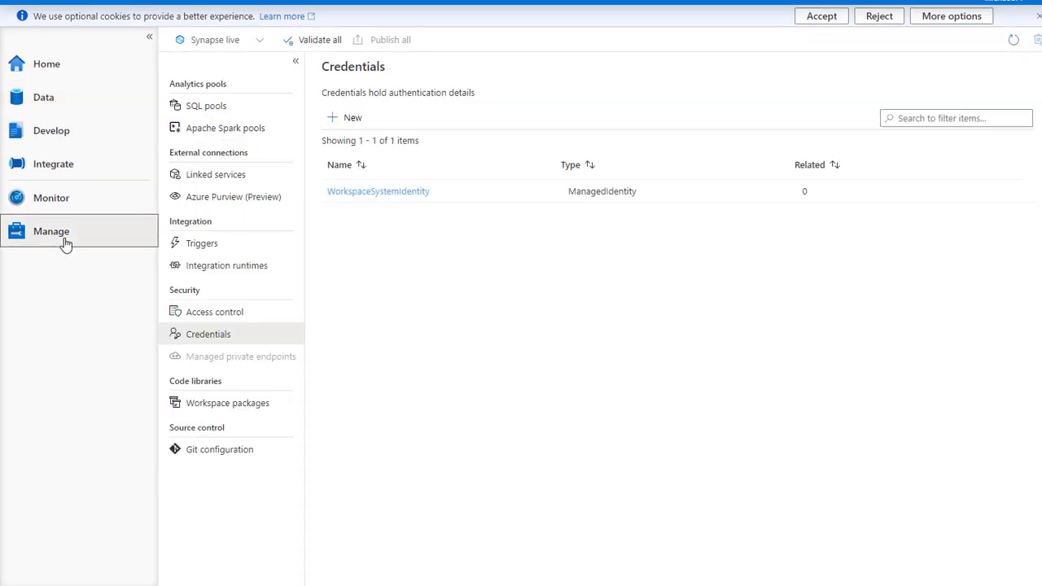
click(233, 106)
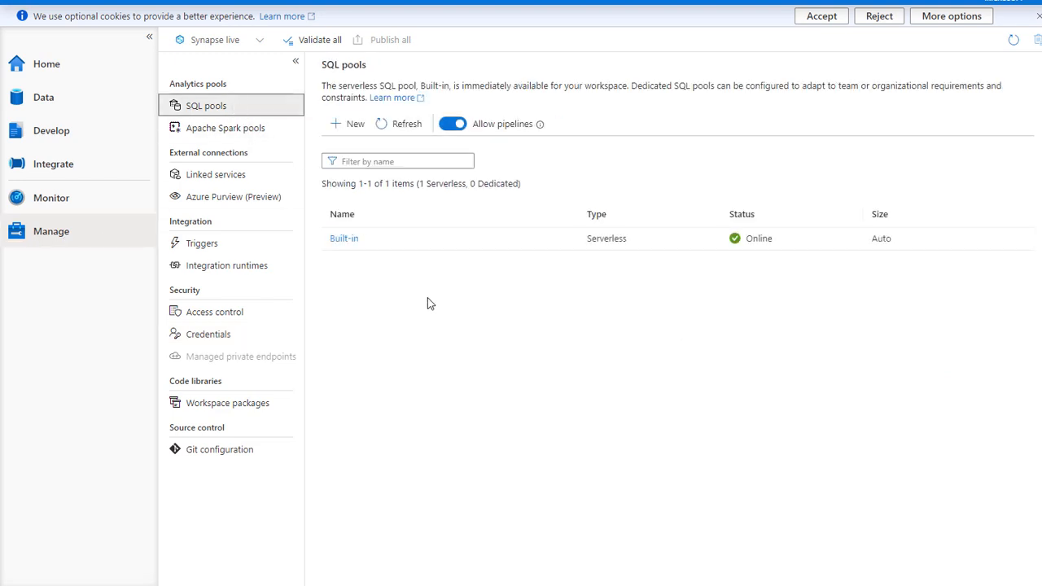
click(351, 129)
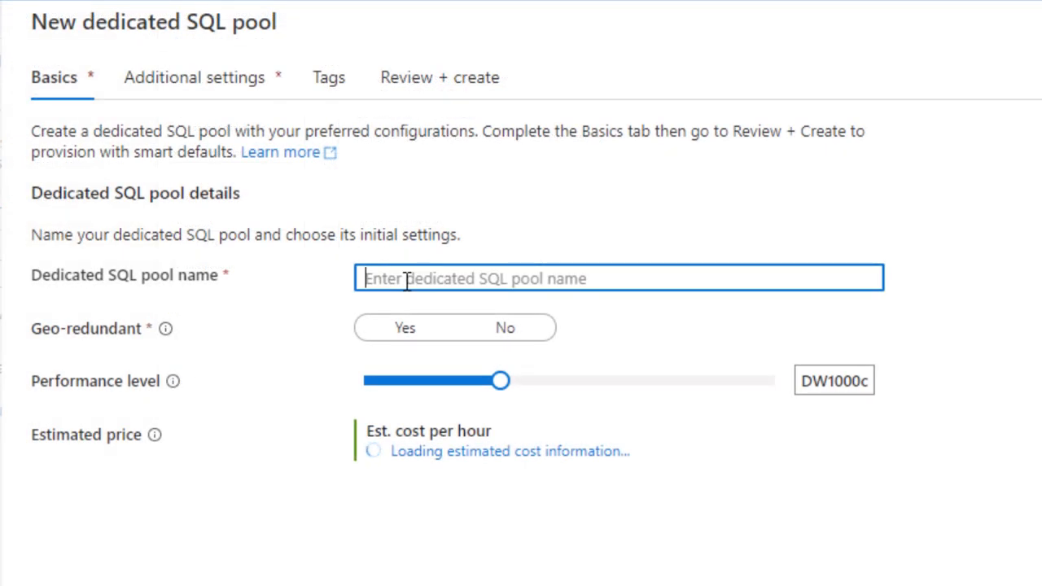
text(MeuDW)
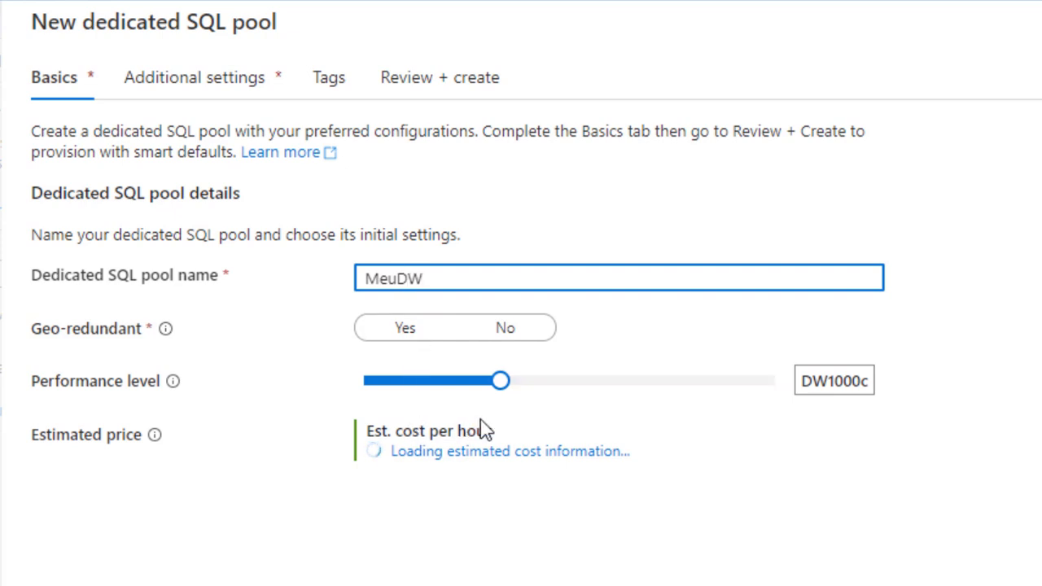
drag(502, 386, 391, 385)
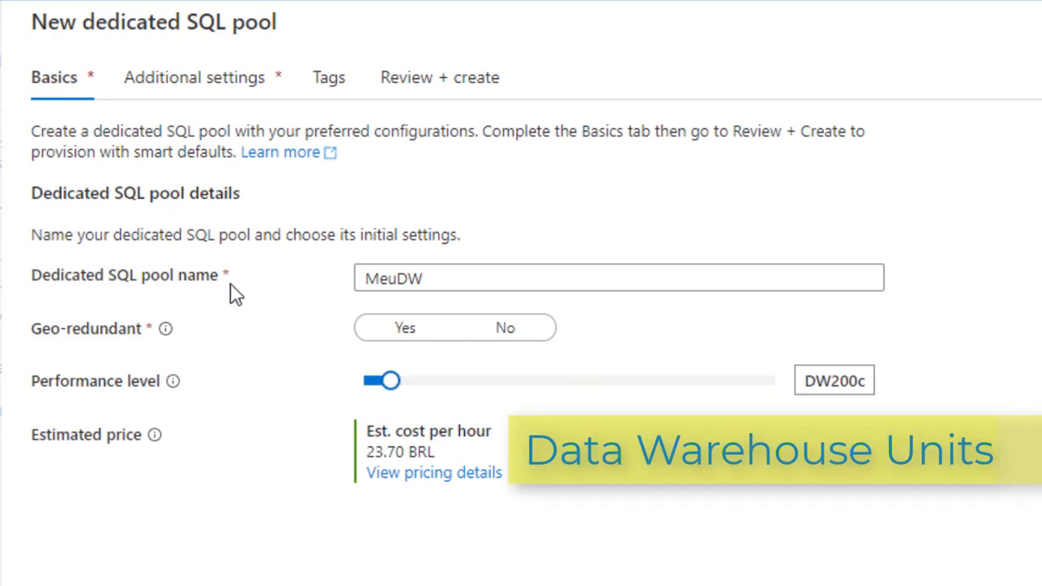
click(173, 84)
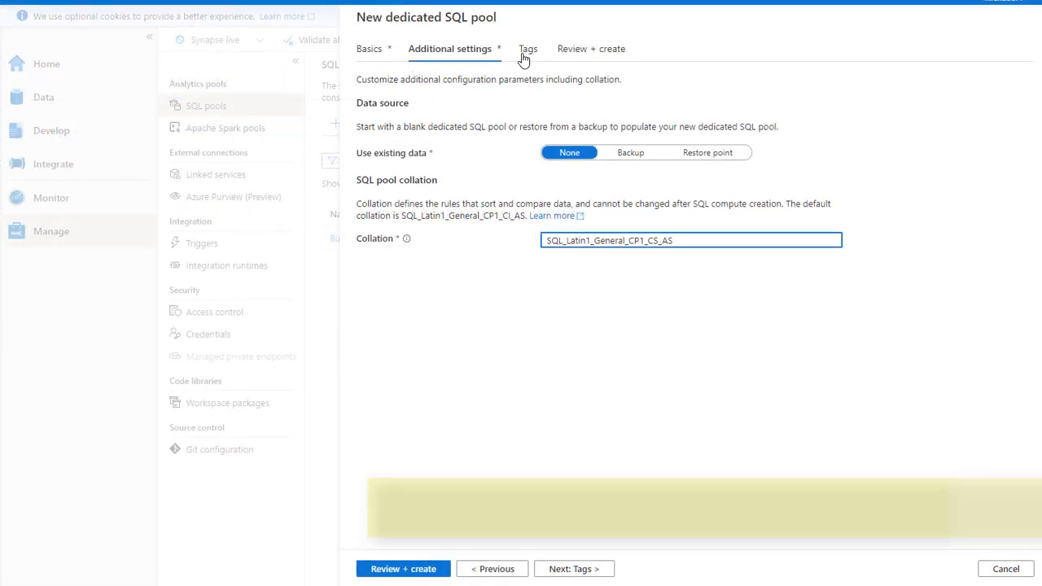
click(527, 50)
click(590, 51)
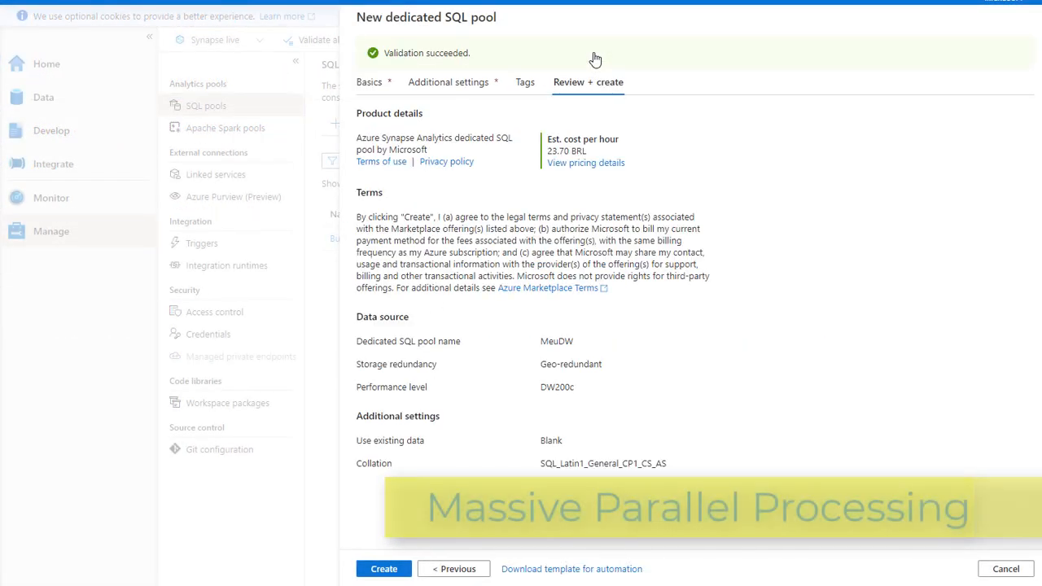
click(391, 571)
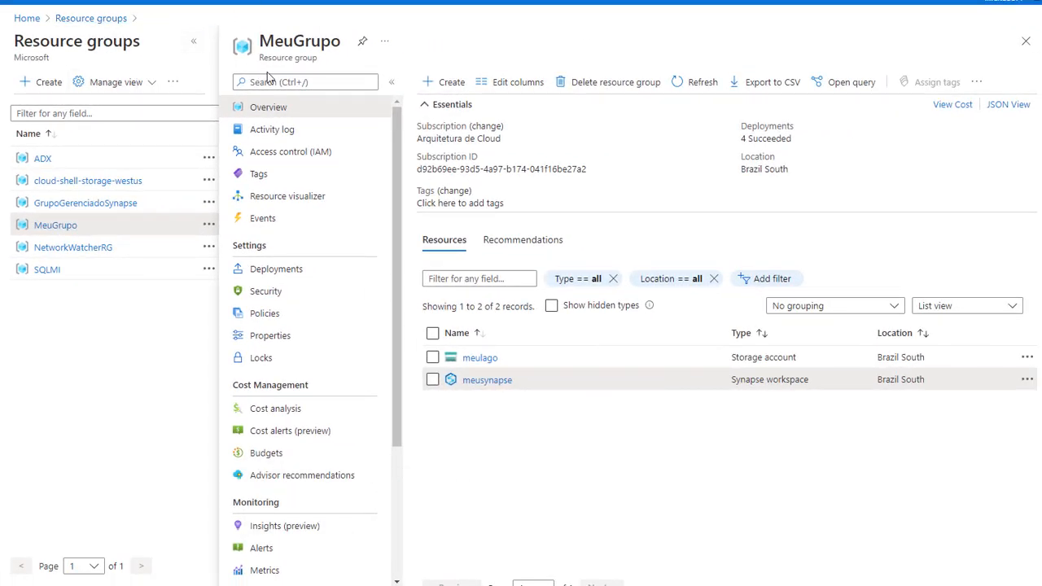
- Open meusynapse's SQL pools list, starting and then abandoning a new pool name
click(487, 380)
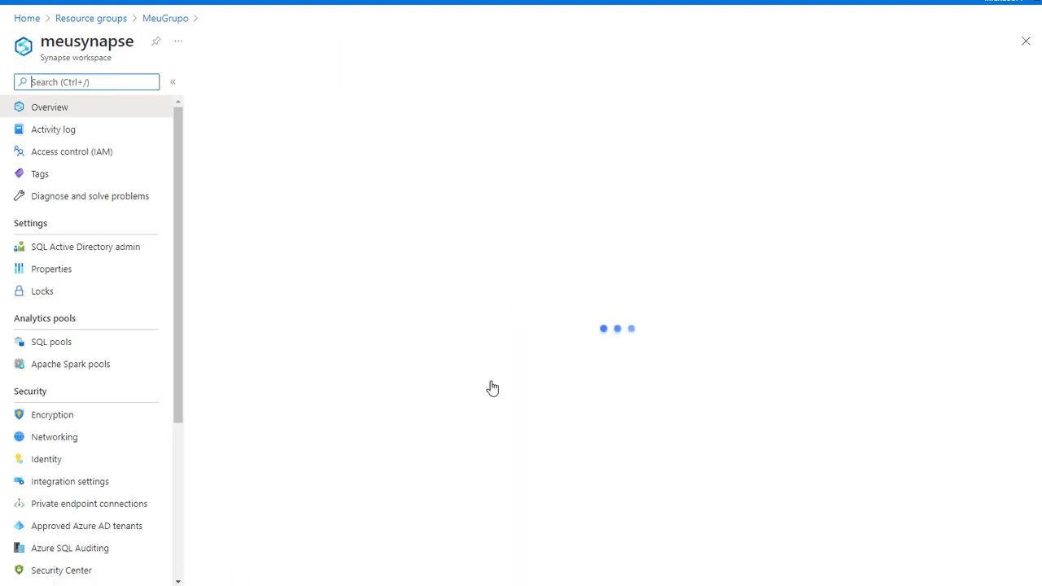
click(71, 349)
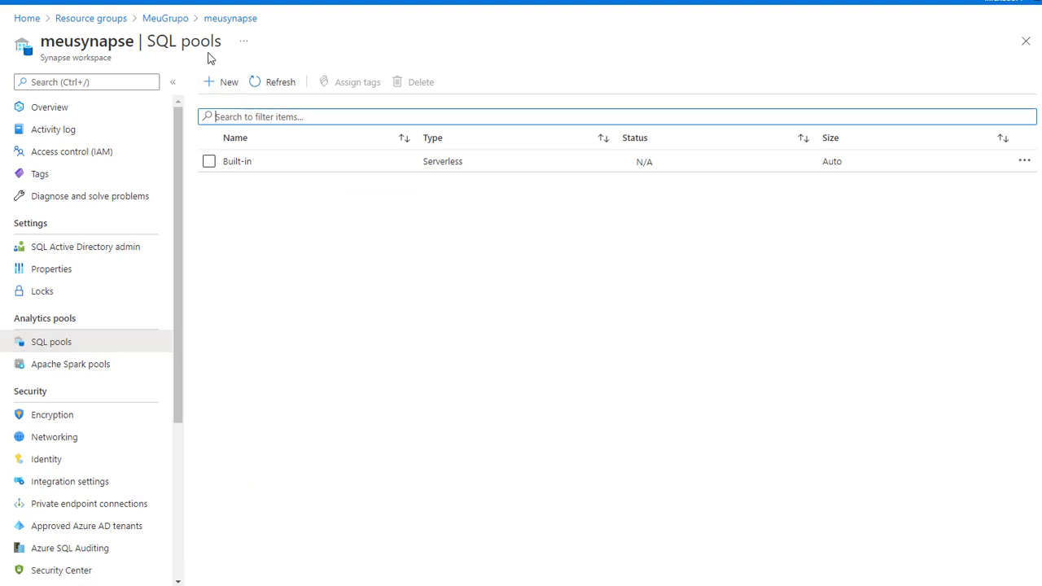
drag(154, 38, 215, 42)
click(229, 81)
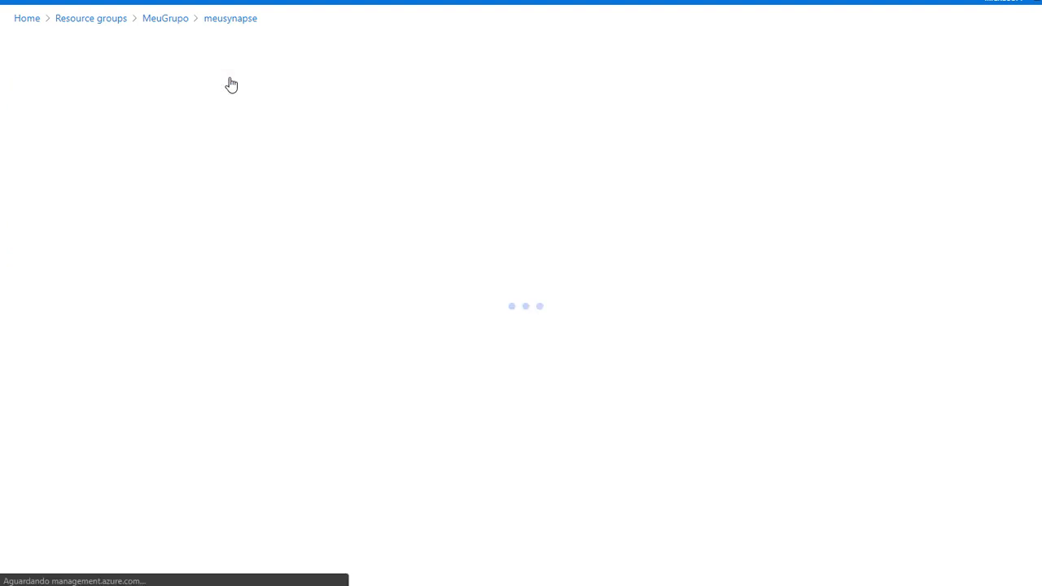
text(l)
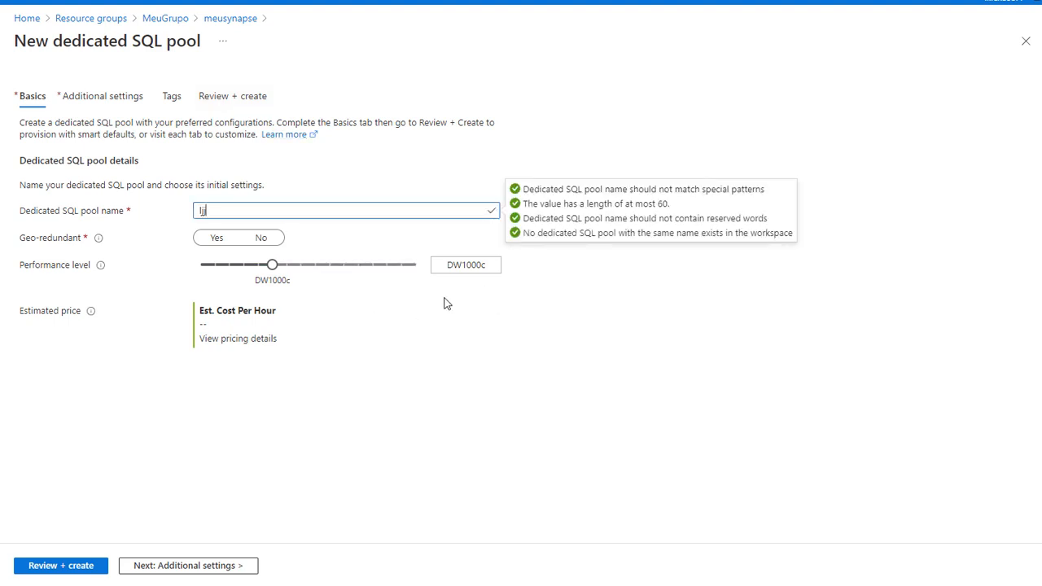
key(BackSpace)
key(BackSpace)
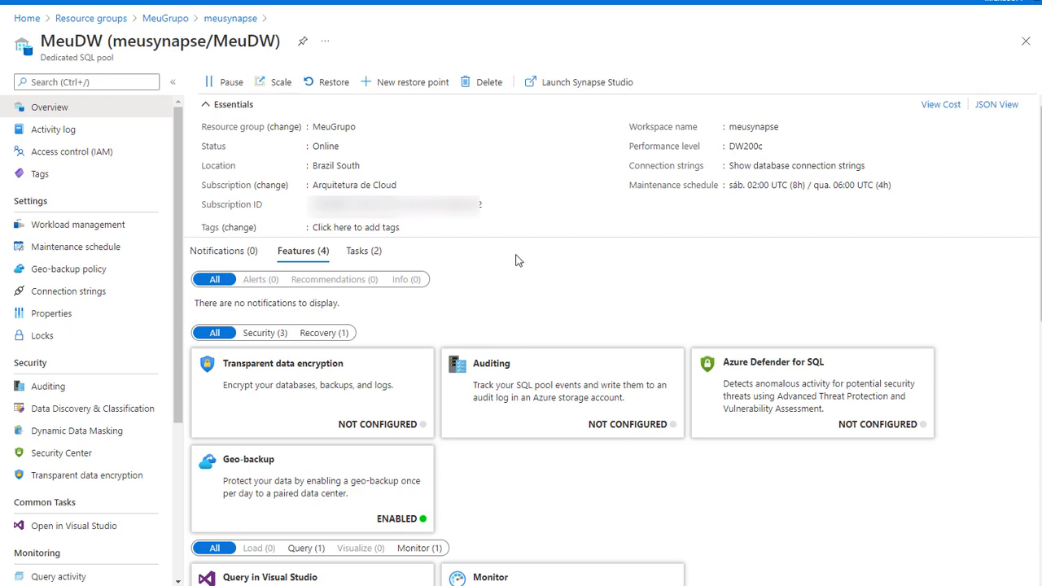
- Review the MeuDW DW200c pool overview and launch the workspace in Synapse Studio
scroll(525, 252, down, 5)
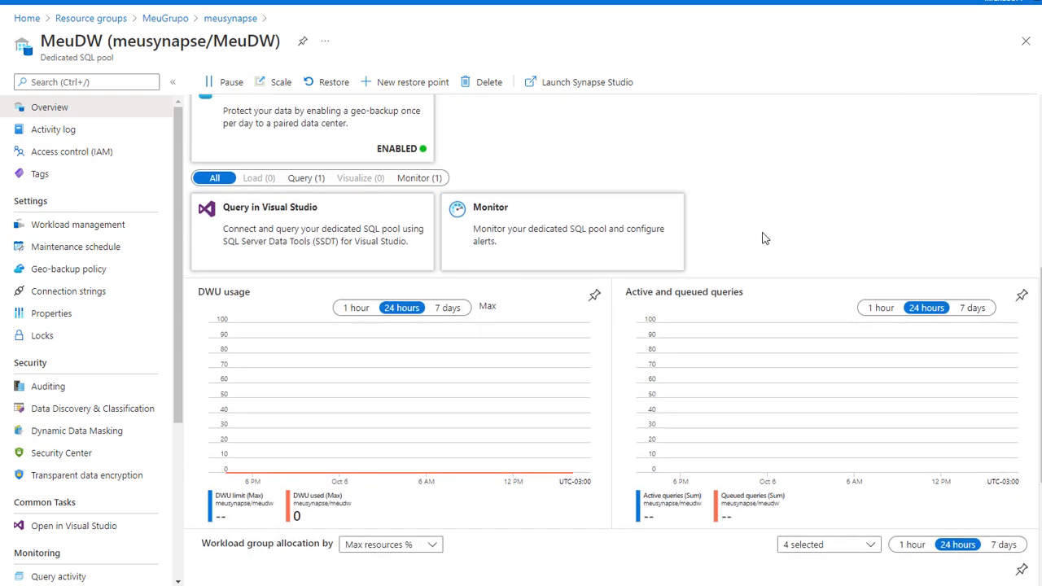
scroll(764, 238, down, 1)
scroll(763, 238, down, 2)
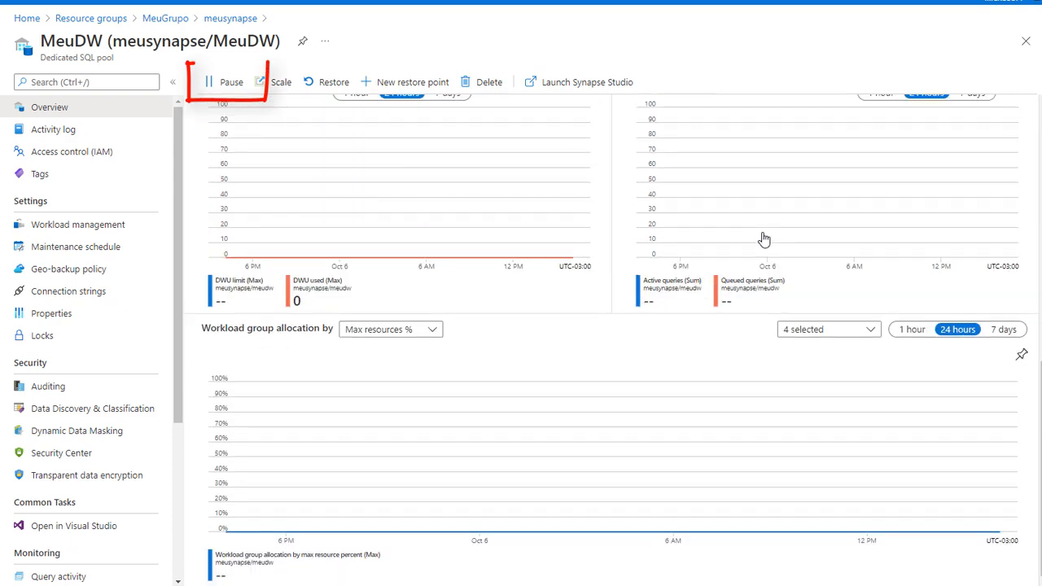
scroll(764, 239, up, 7)
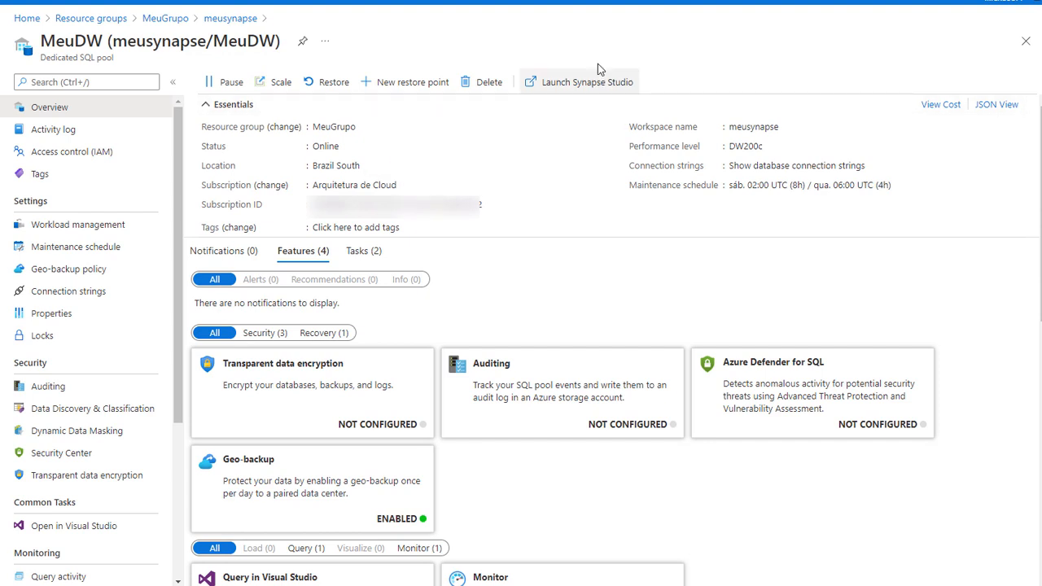
click(579, 82)
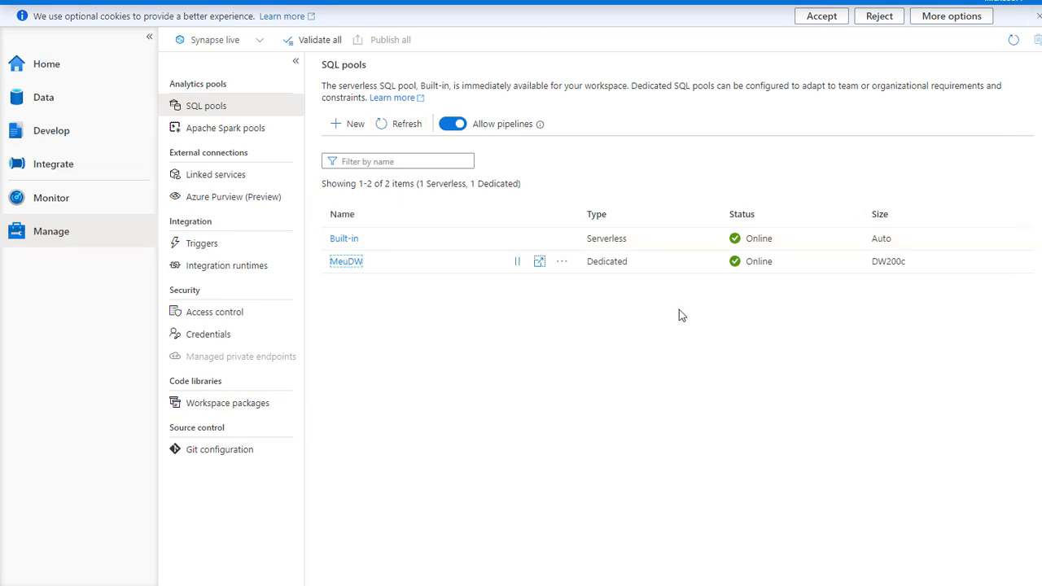
- Copy MeuDW's workspace SQL endpoint, meusynapse.sql.azuresynapse.net, from its Properties panel
click(562, 262)
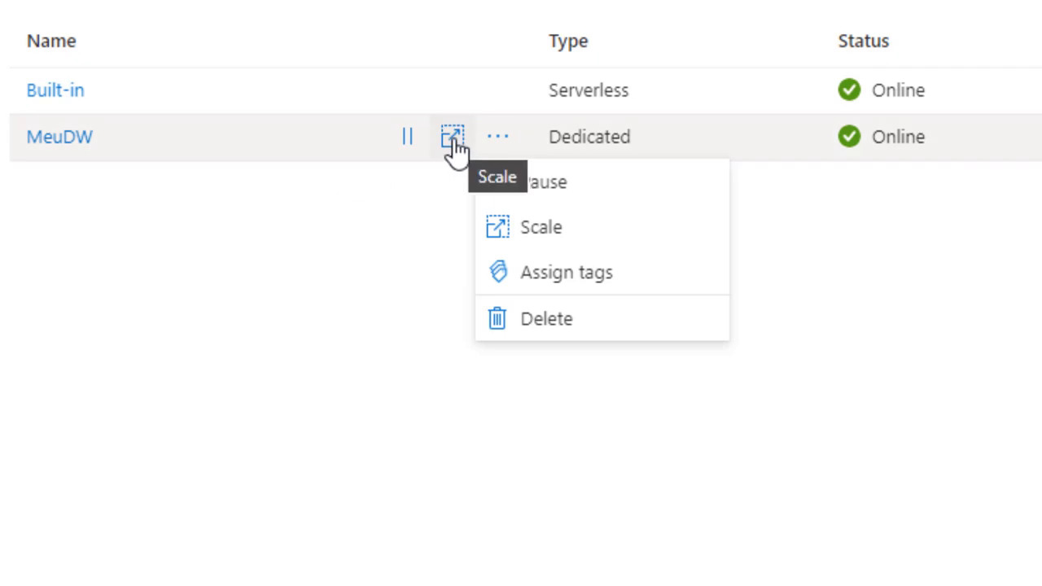
click(278, 259)
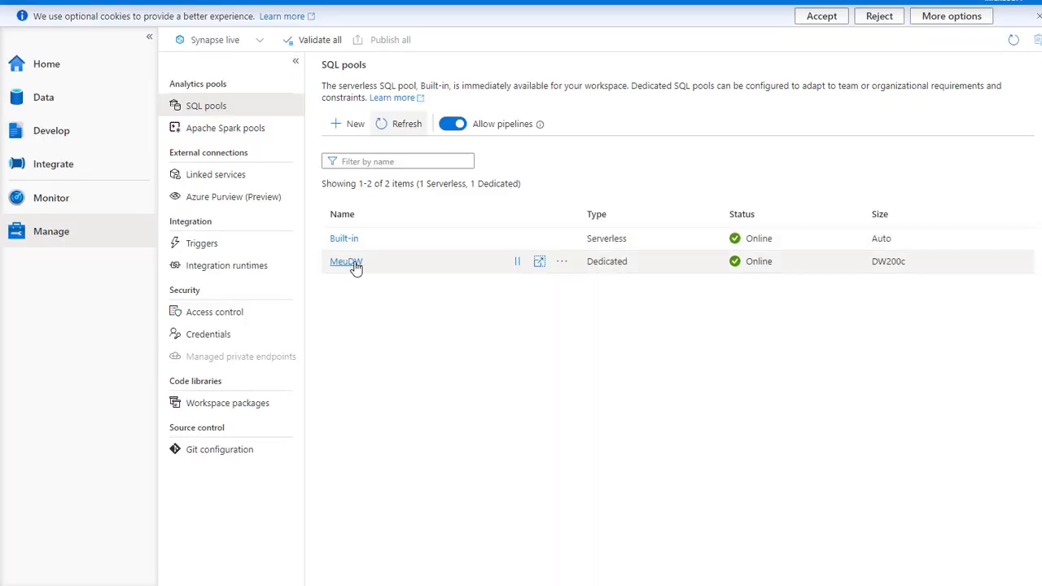
click(349, 265)
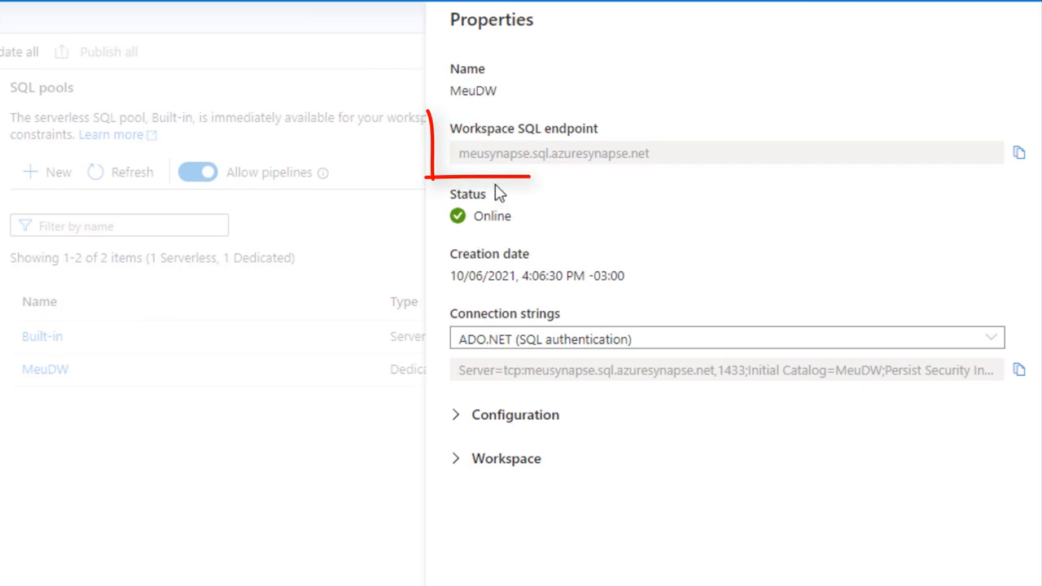
click(1018, 154)
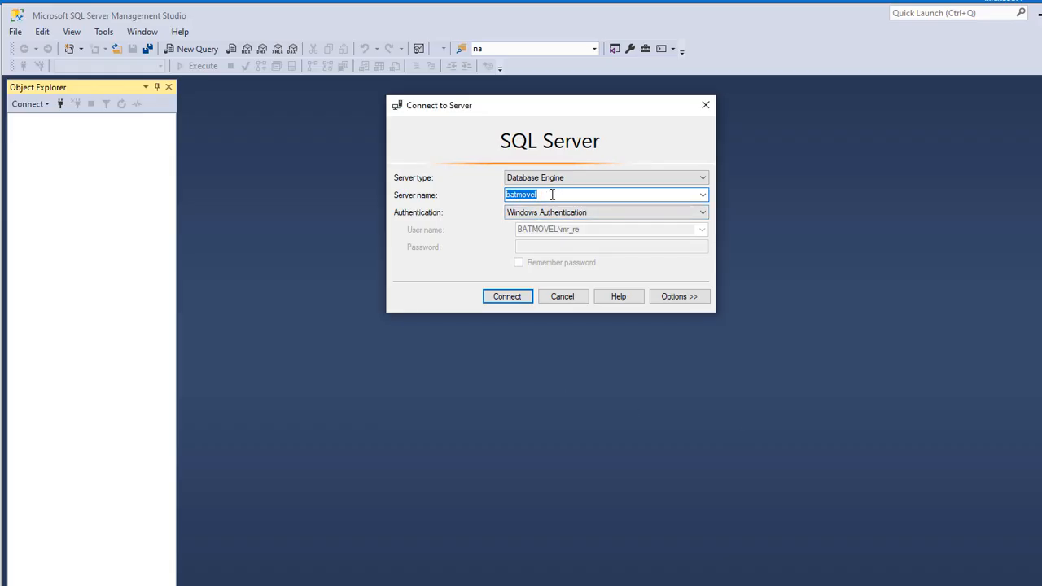
- Connect SSMS to the pasted Synapse SQL endpoint with SQL Server authentication, admin login and password
key(ctrl+v)
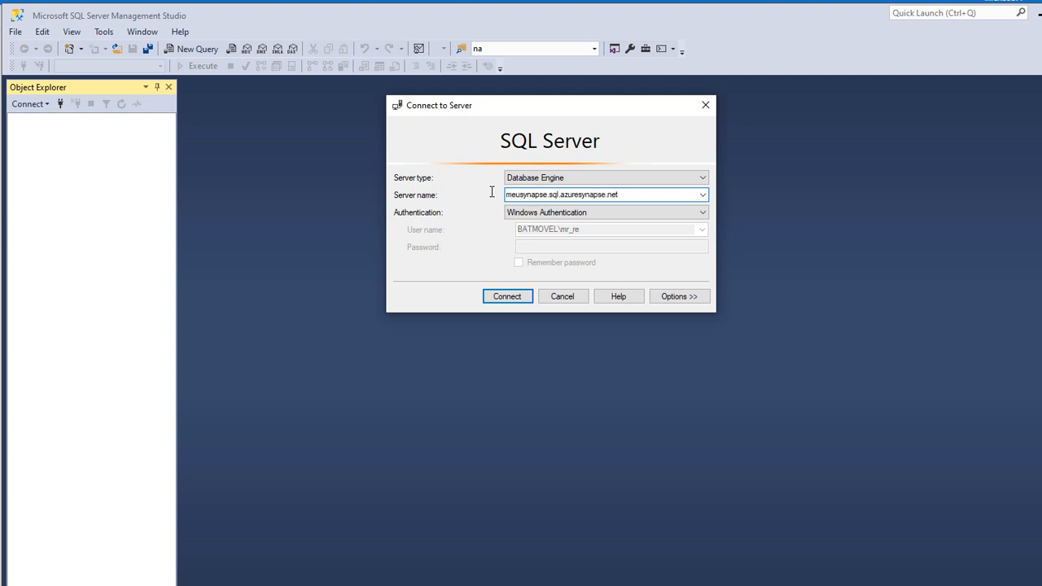
click(516, 213)
click(521, 232)
click(545, 228)
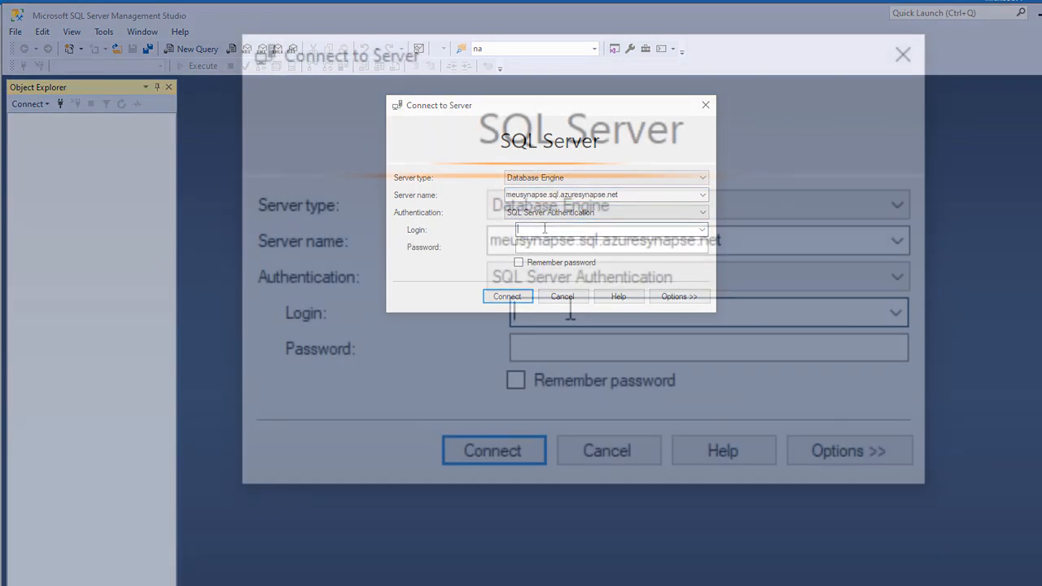
text(luisrenato)
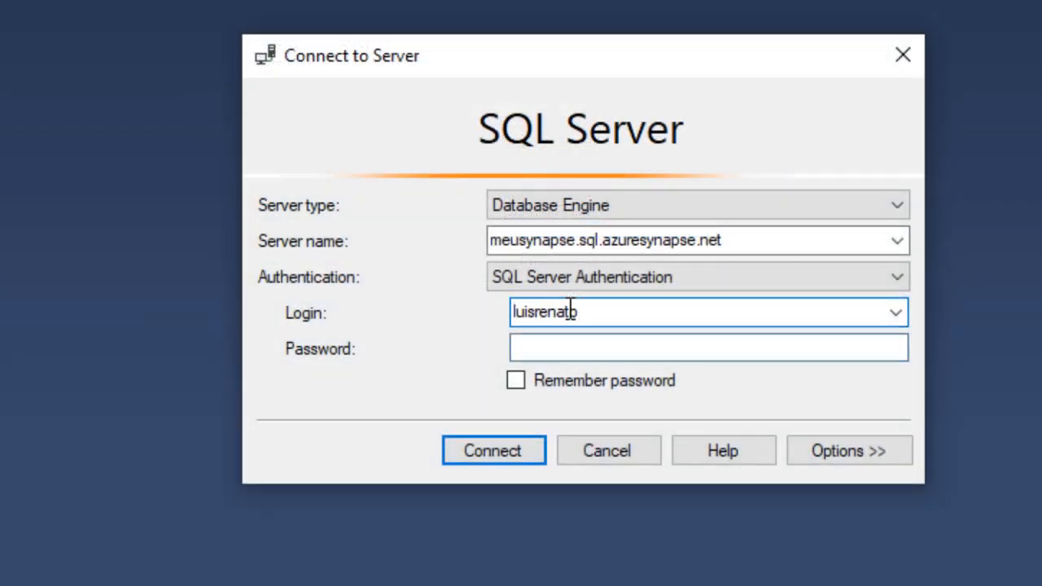
key(Tab)
text(p)
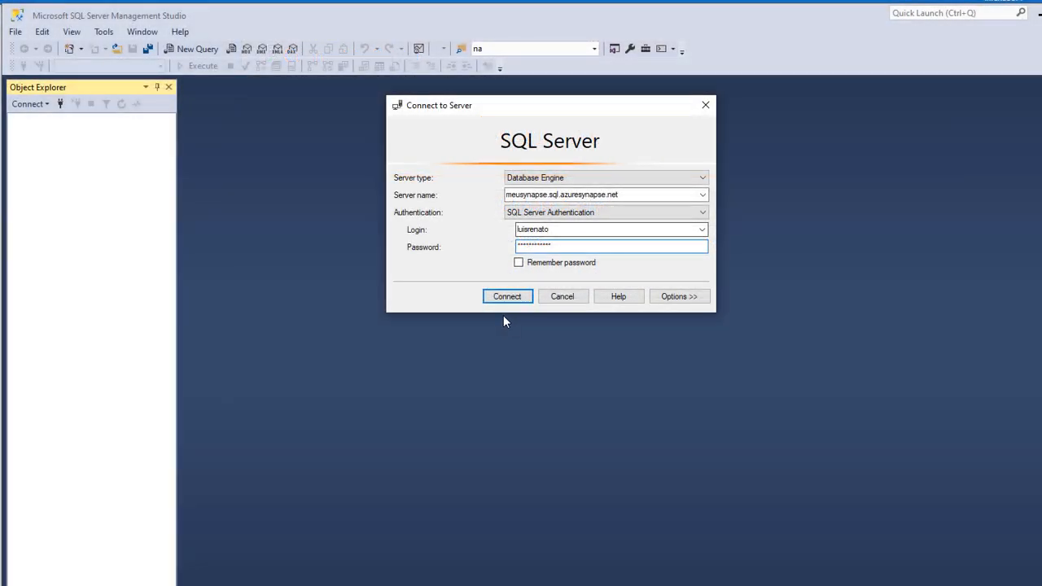
click(493, 452)
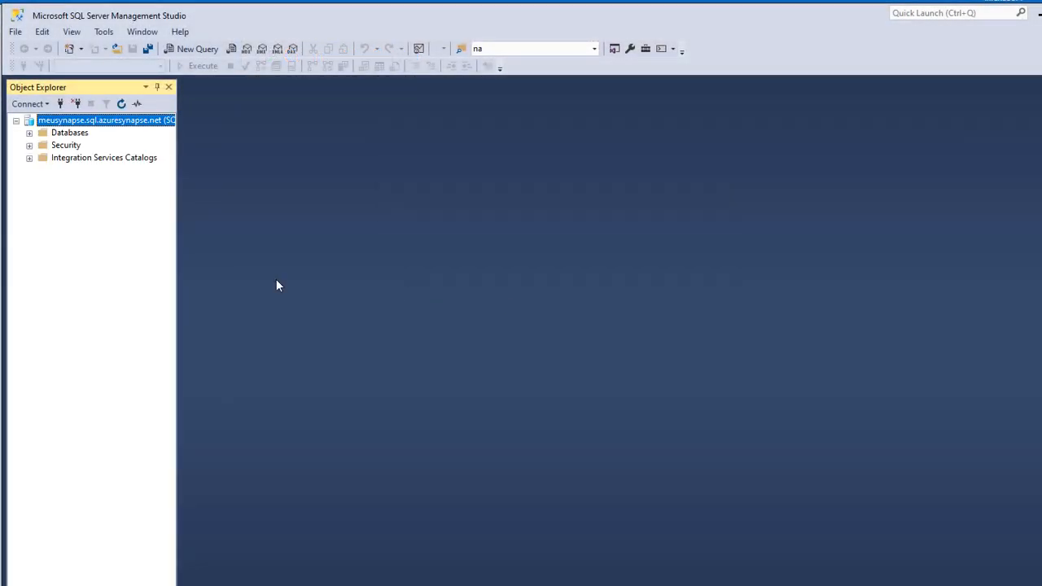
- Expand Databases and MeuDW, then select MeuDW's Tables folder
click(29, 132)
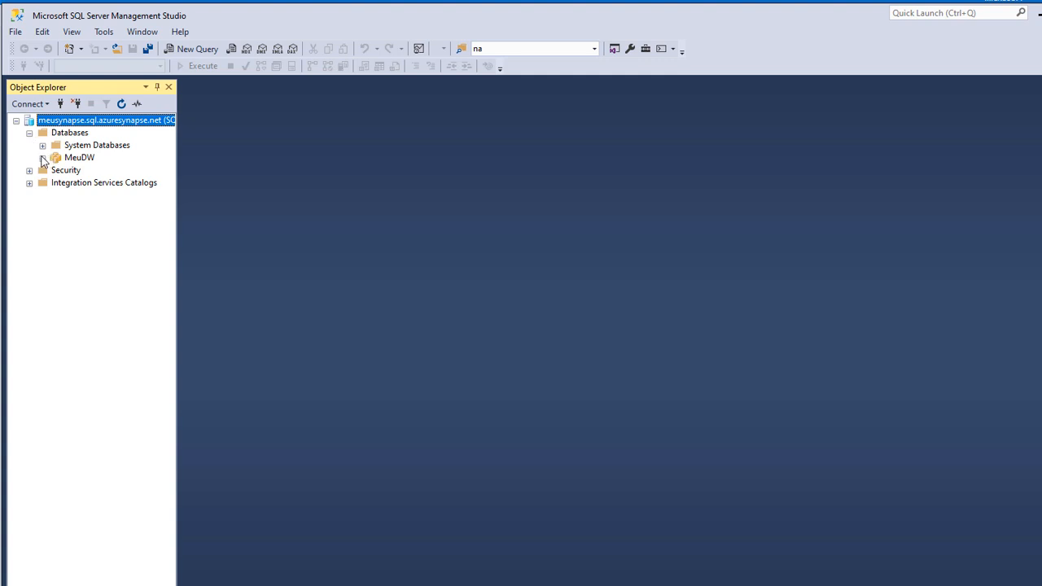
click(42, 158)
click(92, 171)
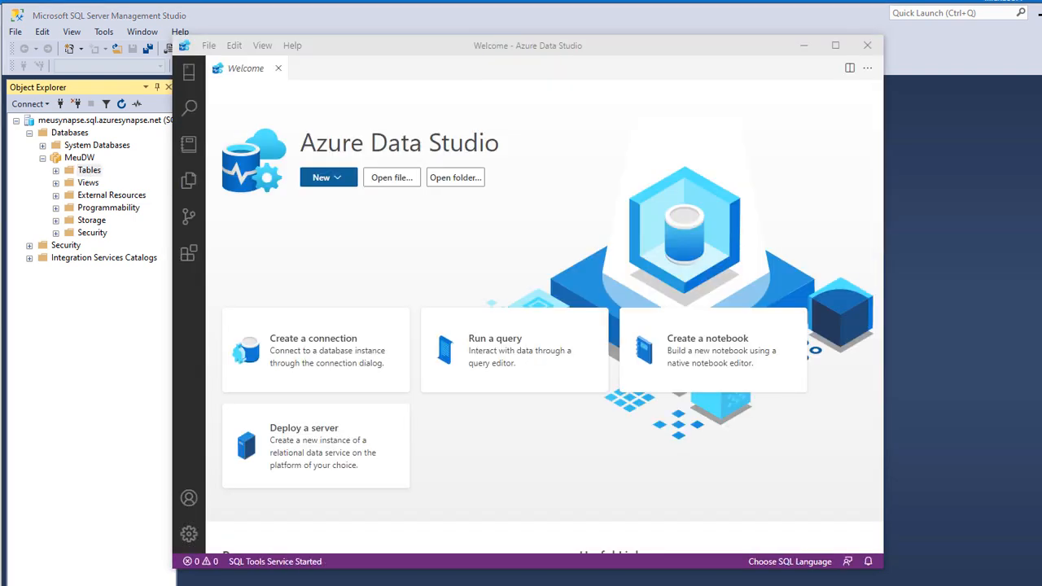
- Add an Azure Data Studio connection to the dedicated endpoint using SQL Login, with remembered password
click(344, 223)
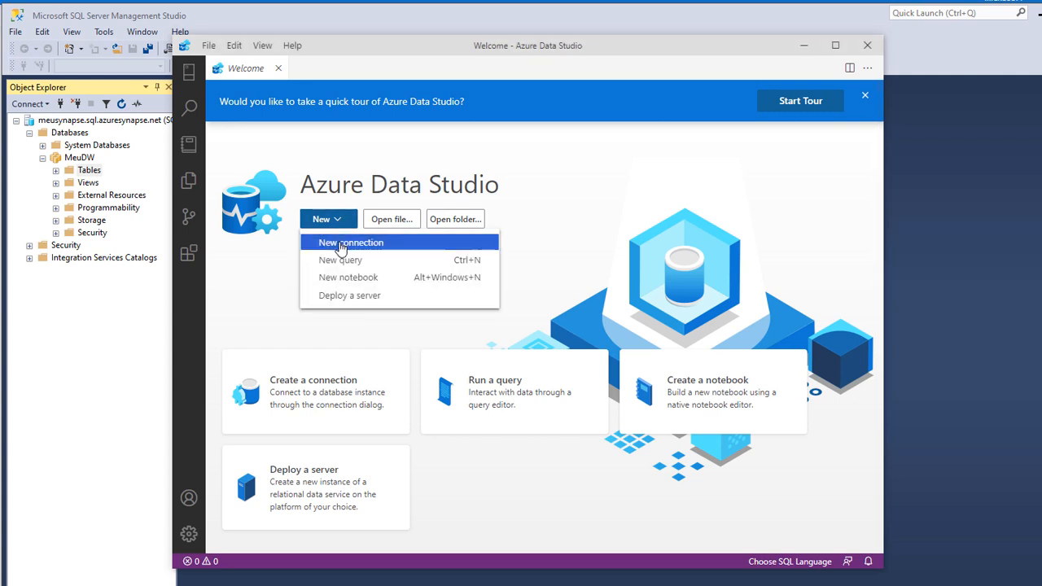
click(341, 244)
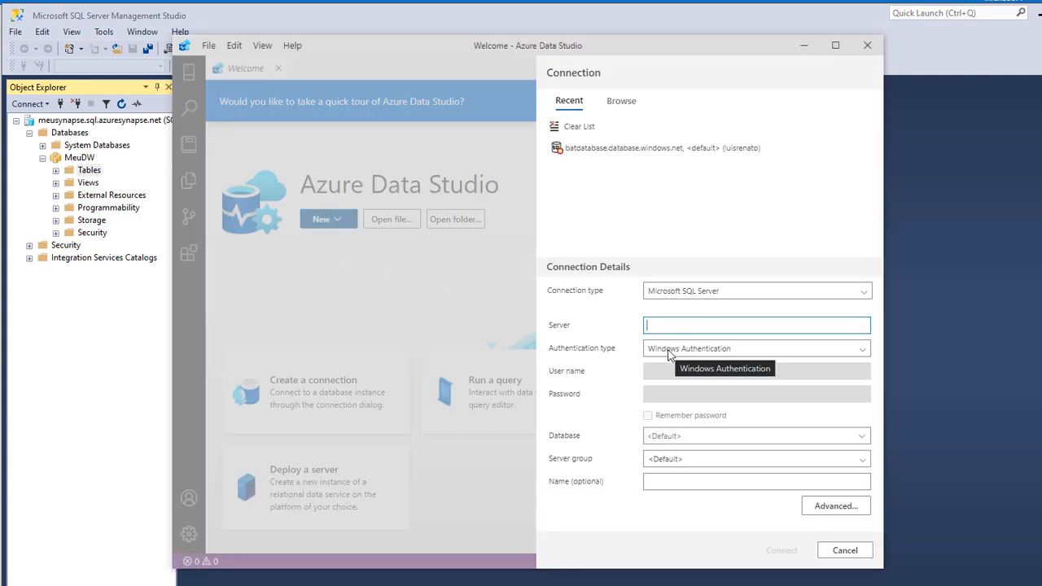
key(ctrl+v)
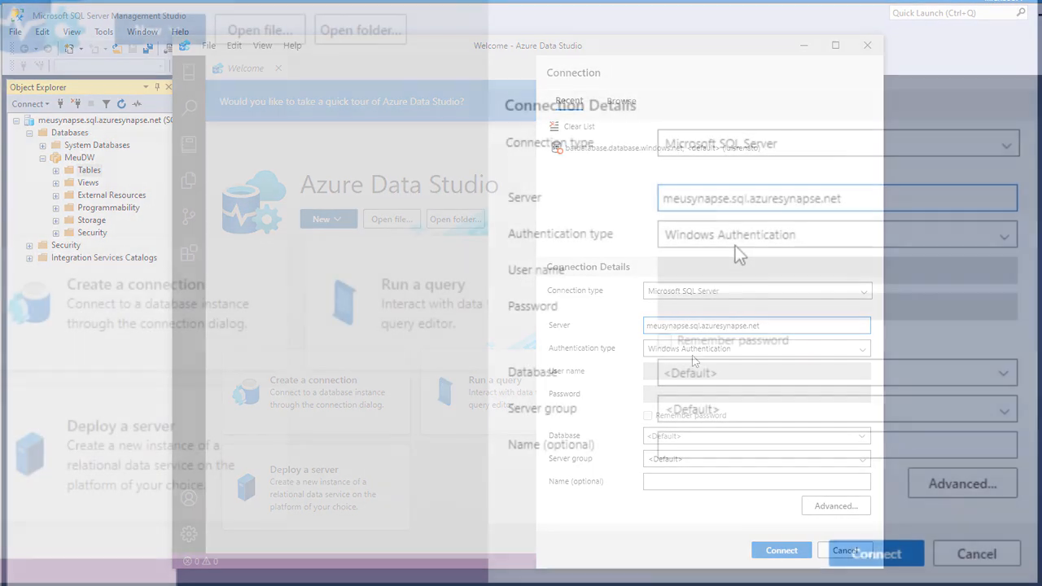
click(678, 350)
click(667, 364)
click(709, 274)
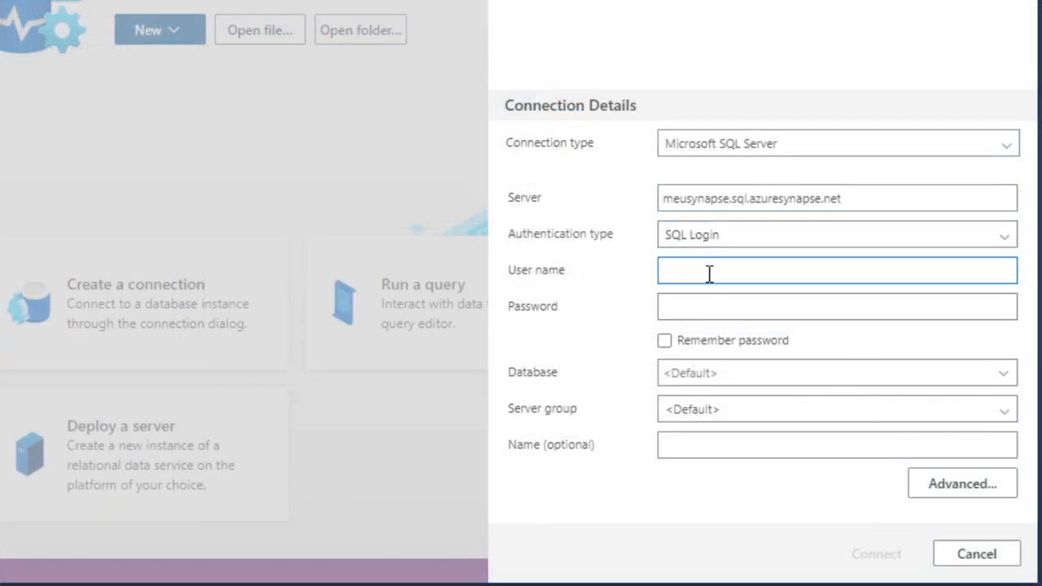
text(luisrenato)
key(Tab)
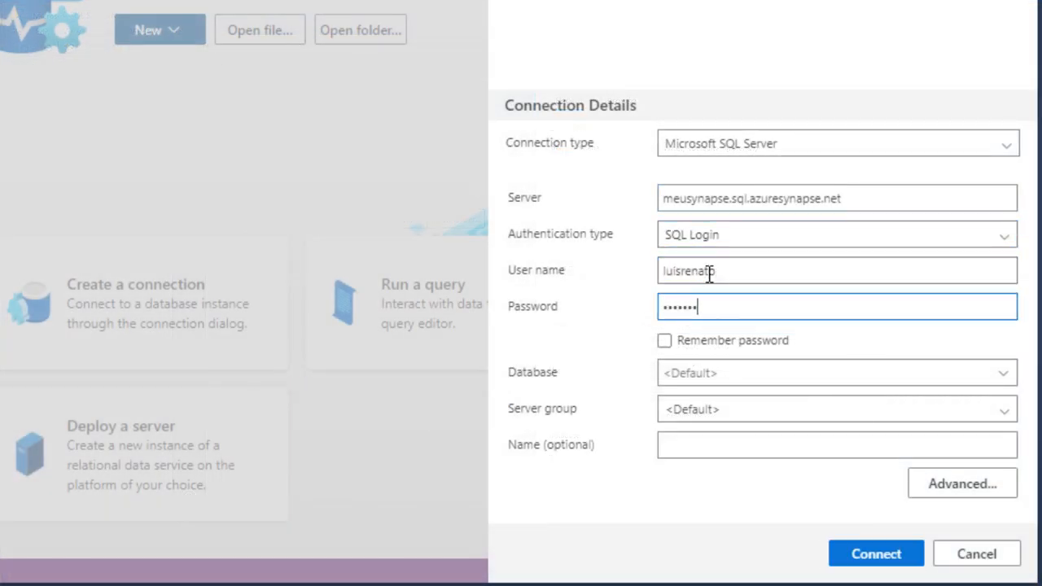
click(664, 341)
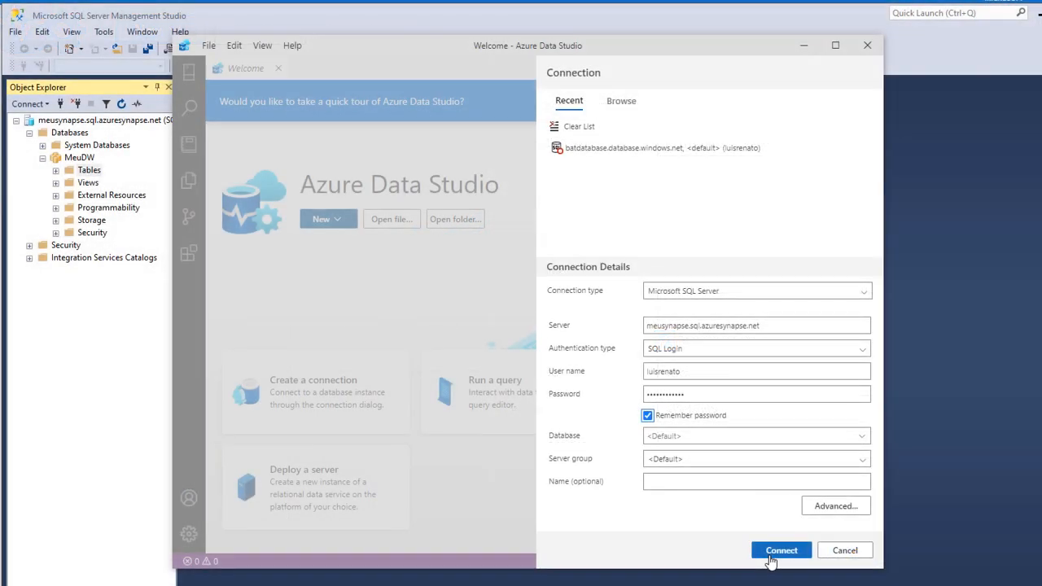
click(770, 557)
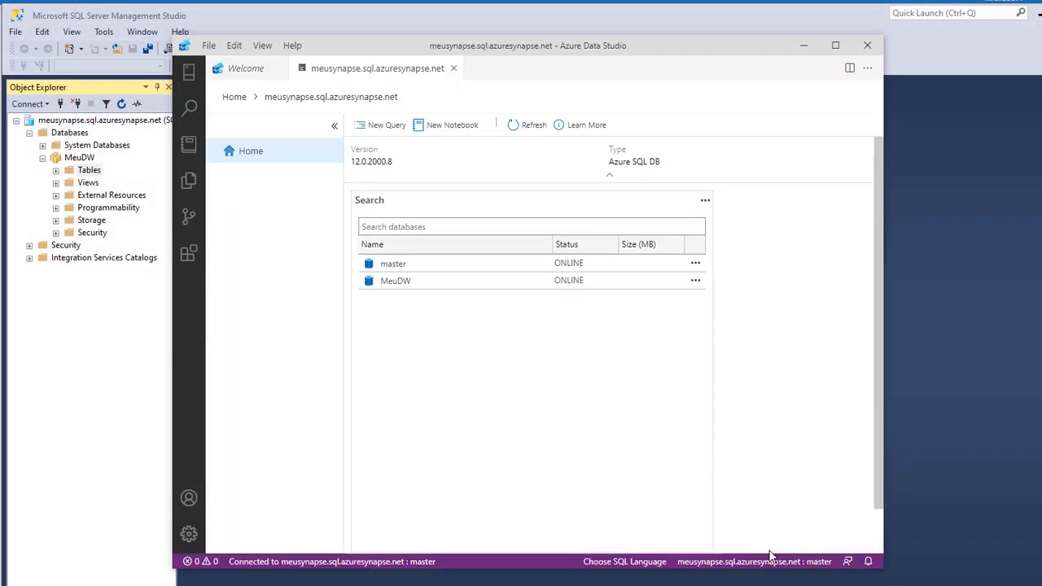
click(393, 281)
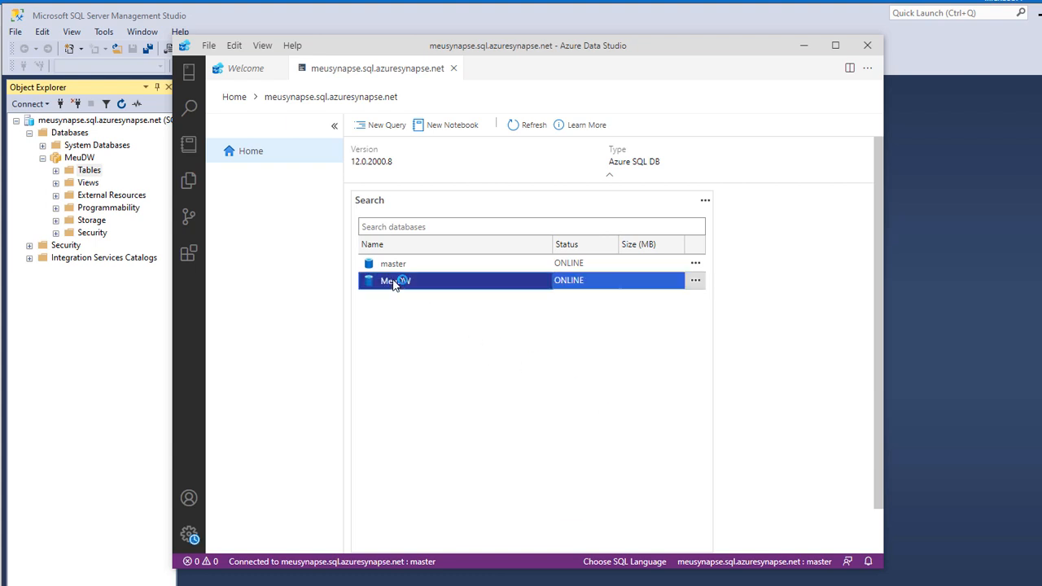
click(383, 127)
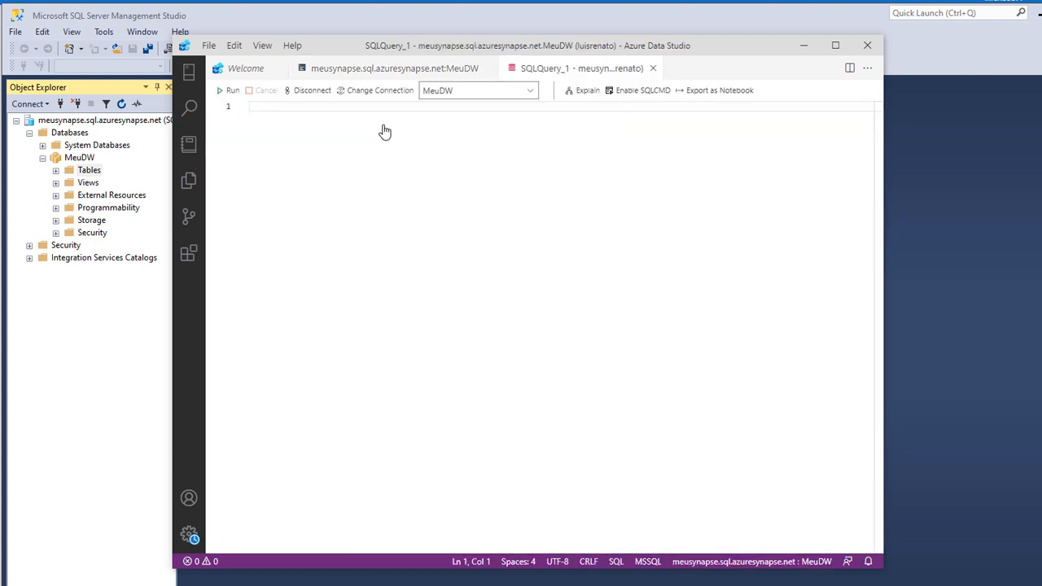
key(Return)
key(Return)
key(Return)
key(Return)
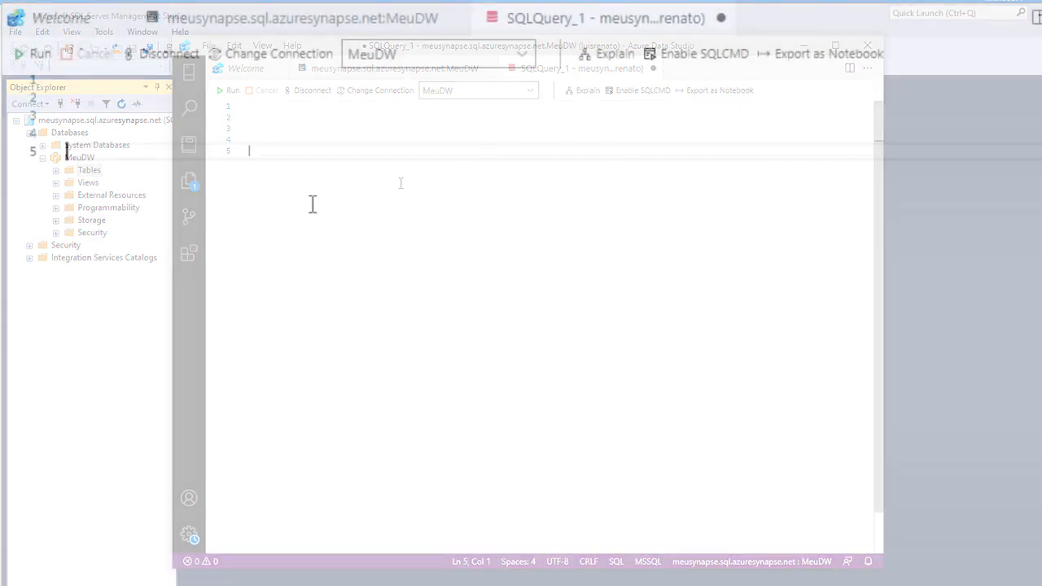
text(sle)
key(BackSpace)
key(BackSpace)
key(BackSpace)
text(se)
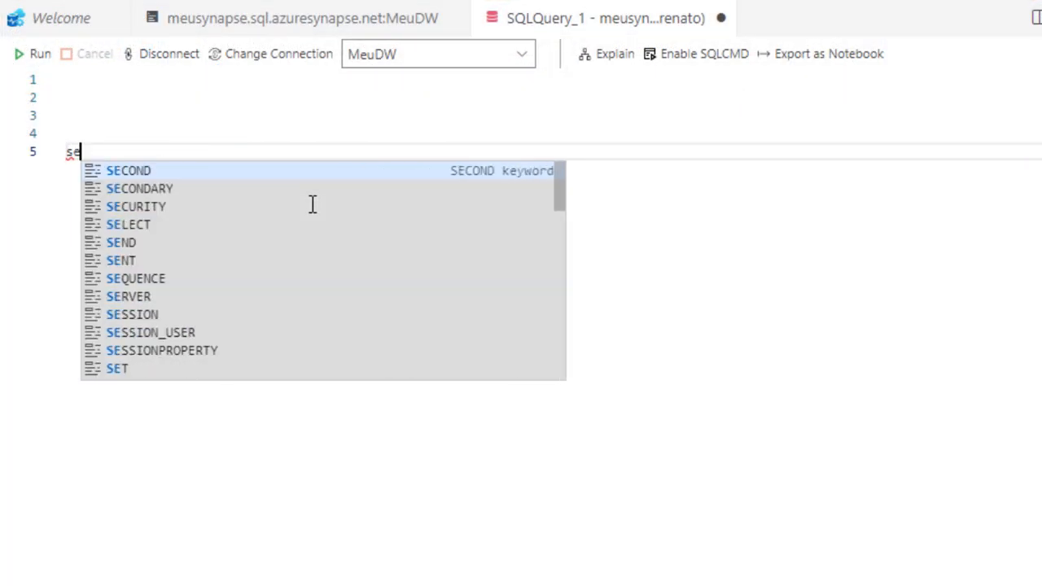
text(lect @@)
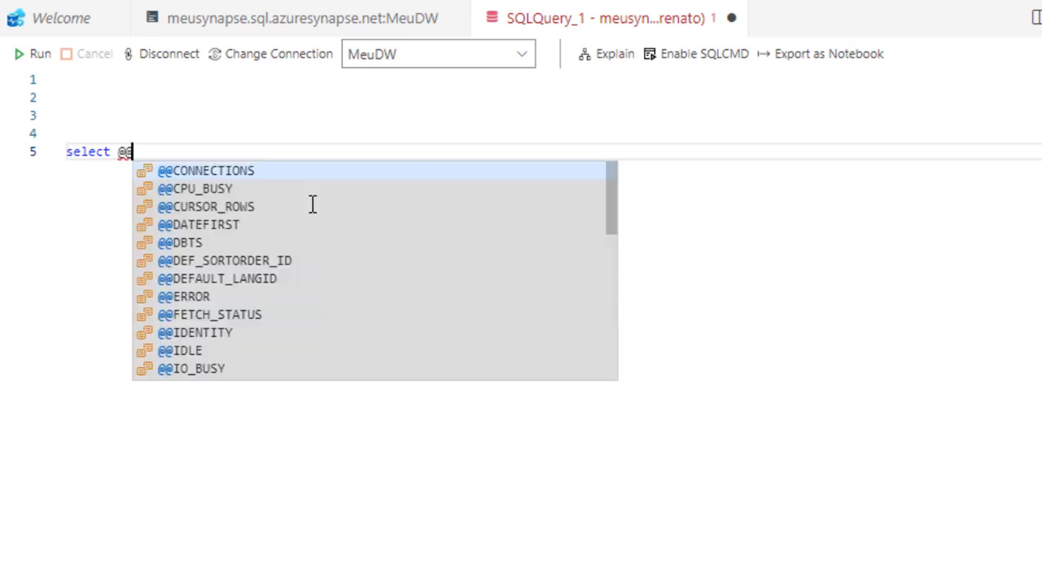
text(Version)
click(305, 168)
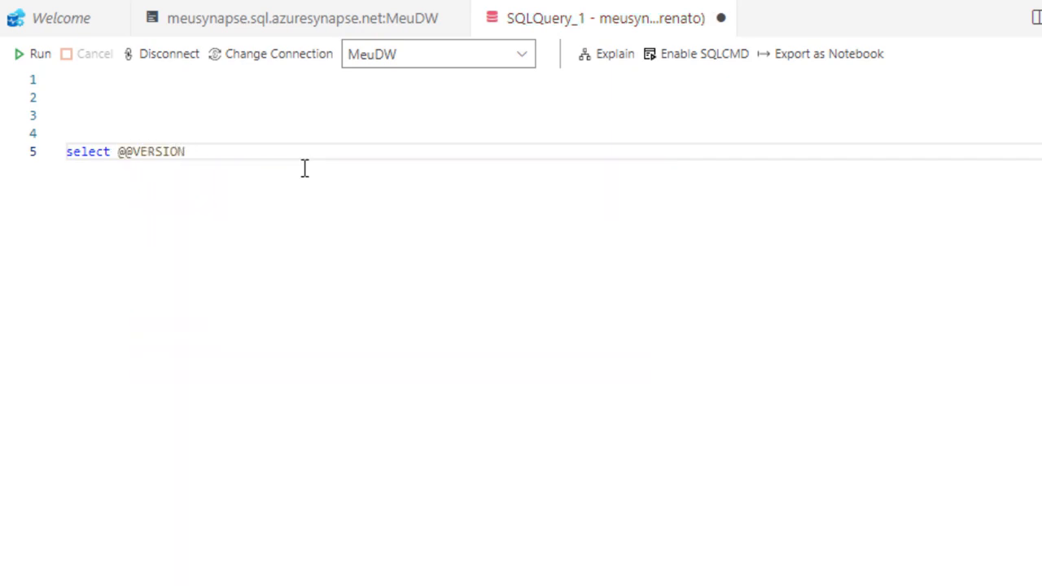
click(33, 56)
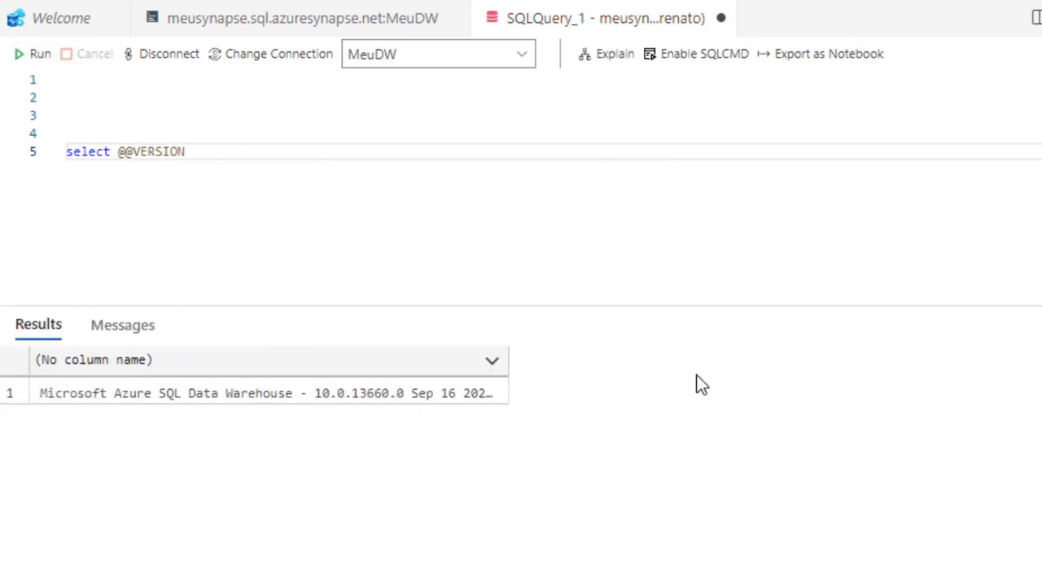
click(748, 396)
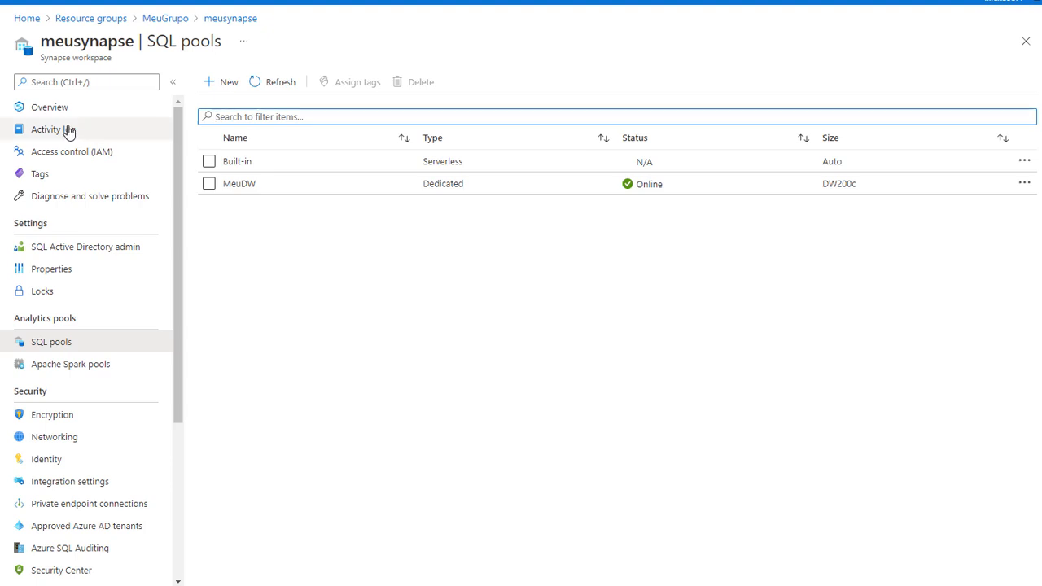
- Copy the Dedicated SQL endpoint from the portal's workspace Overview, then close MeuDW's Properties panel
click(47, 109)
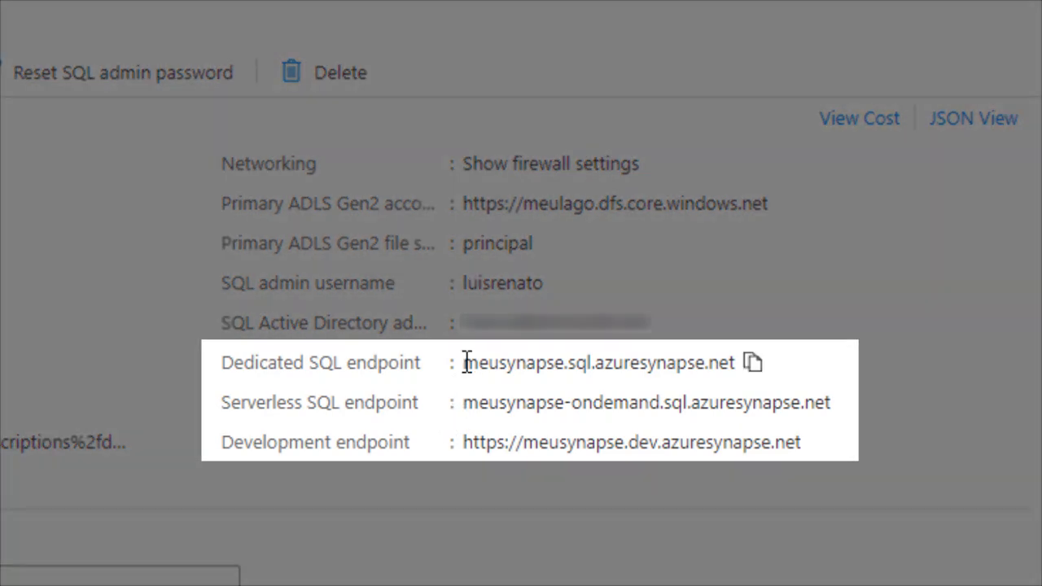
click(754, 361)
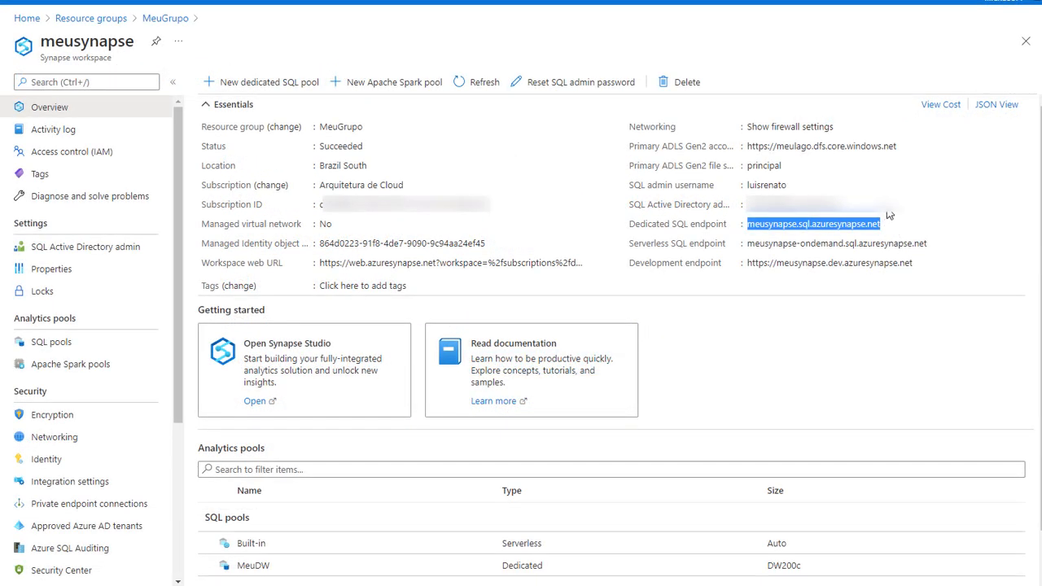
click(891, 207)
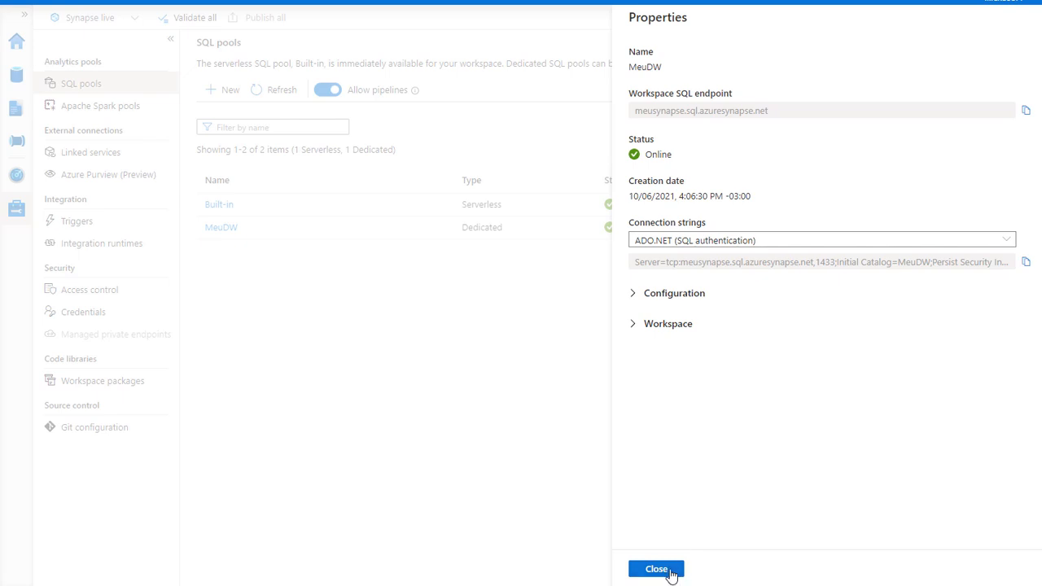
click(656, 569)
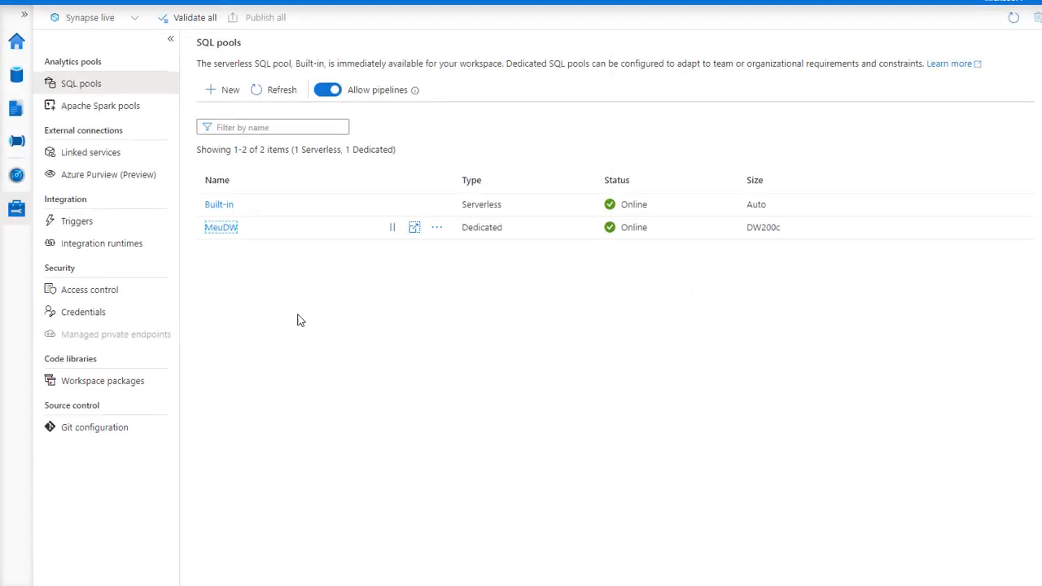
- Start a Bulk load SQL script for the janeiro folder in OutraFonte's assinaturas container
click(17, 75)
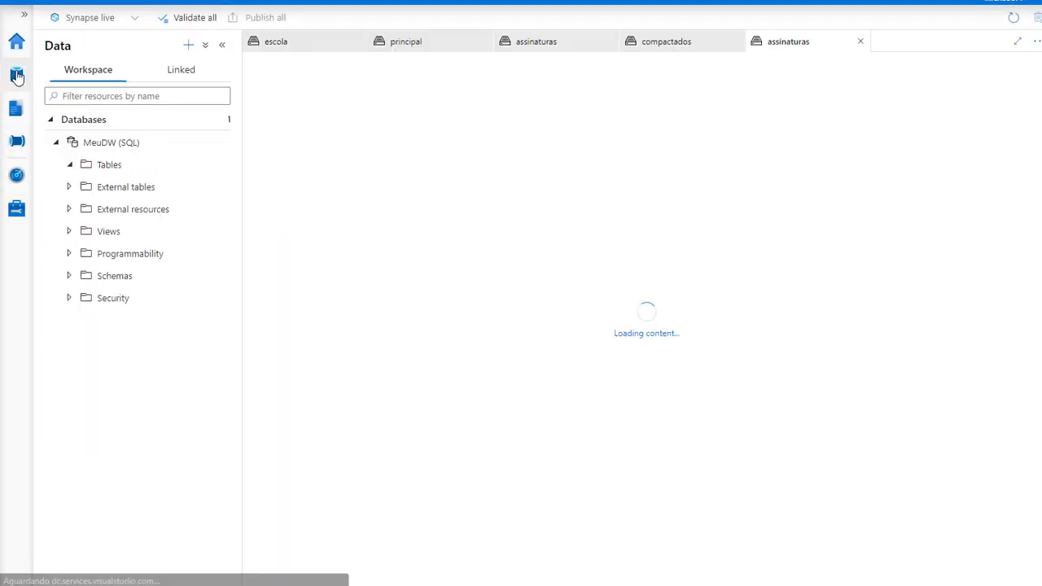
click(184, 74)
click(363, 41)
click(363, 41)
click(363, 41)
click(363, 41)
click(363, 41)
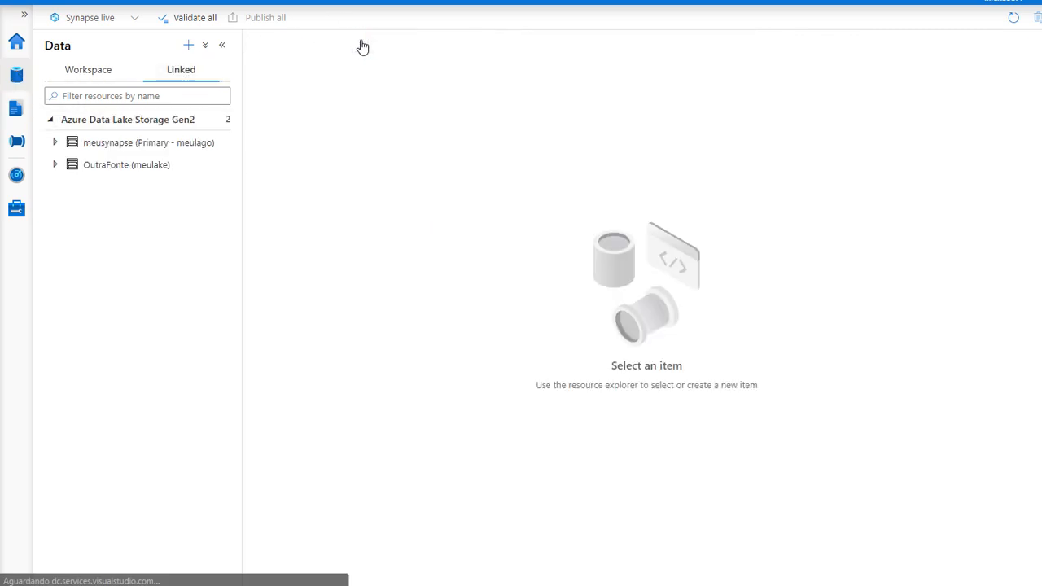
click(55, 165)
click(101, 191)
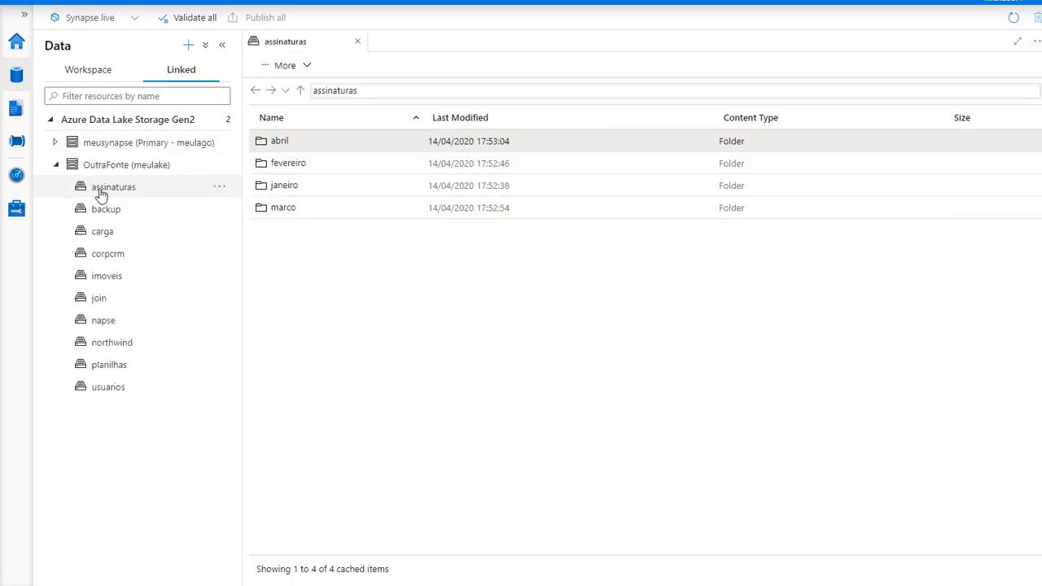
right_click(460, 254)
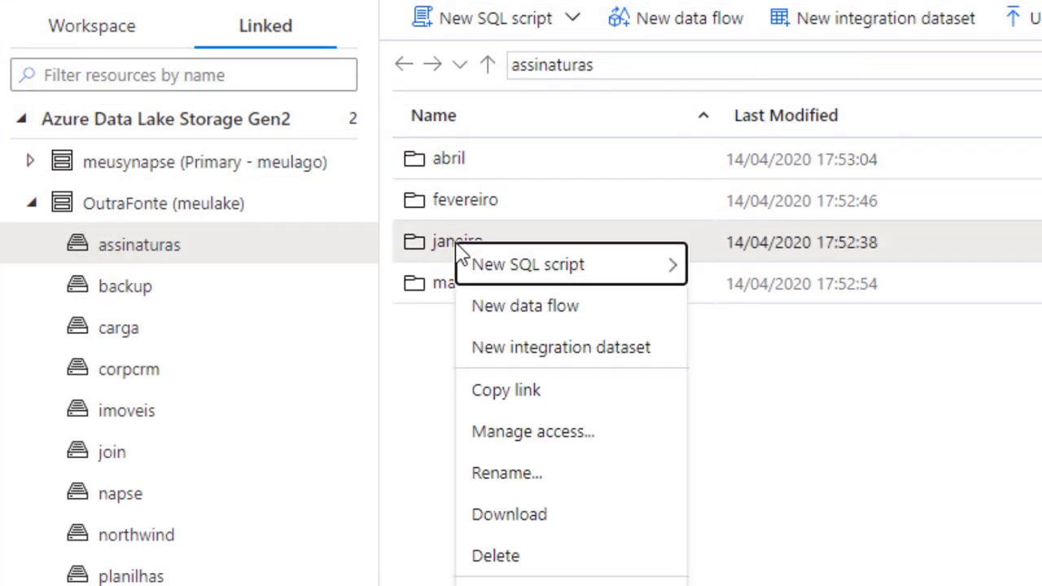
mouse_move(651, 279)
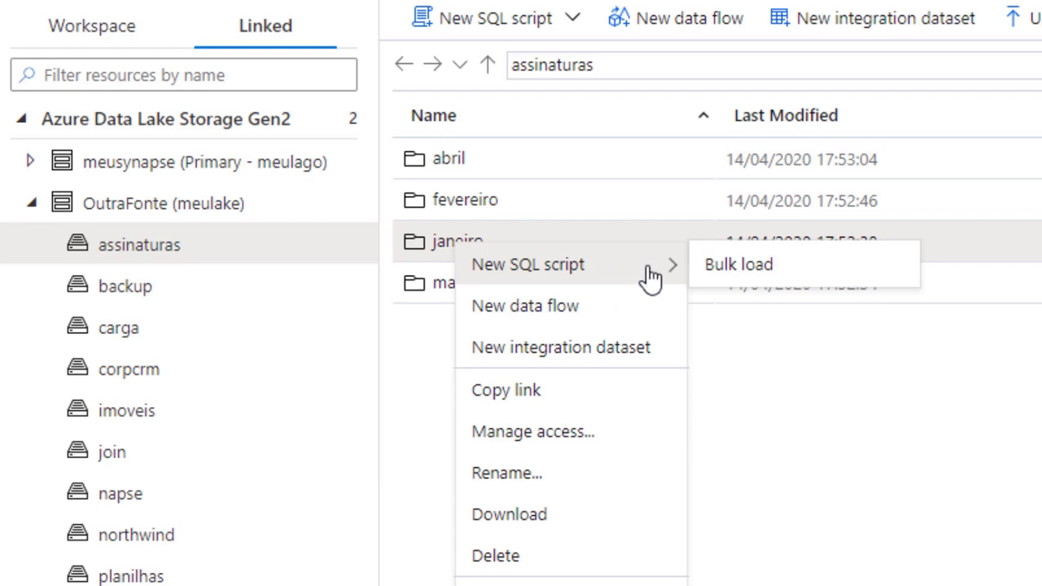
click(755, 277)
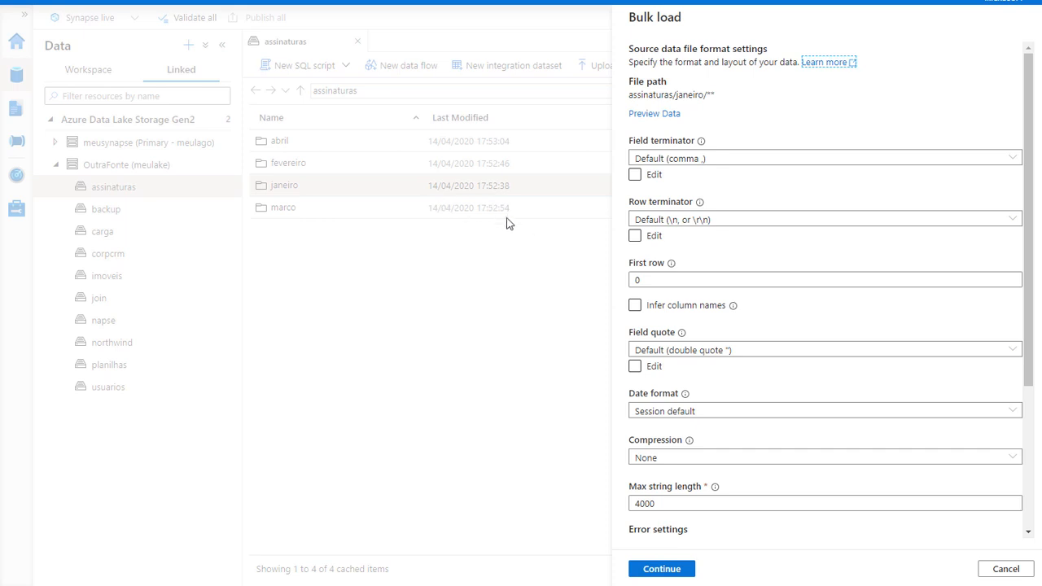
- Set the field terminator to Semicolon and the error-file linked service to OutraFonte (meulake)
click(659, 114)
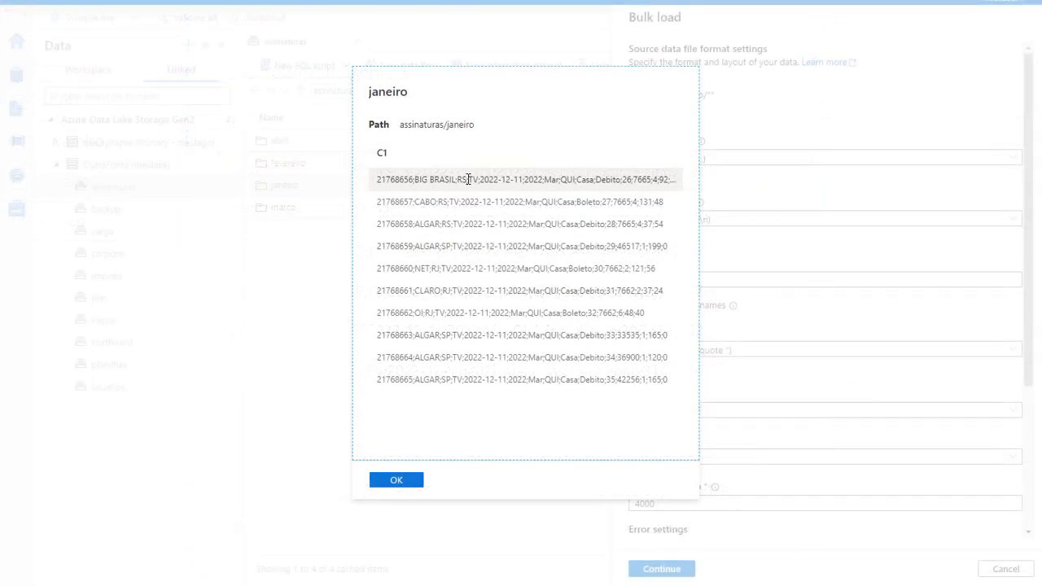
click(396, 481)
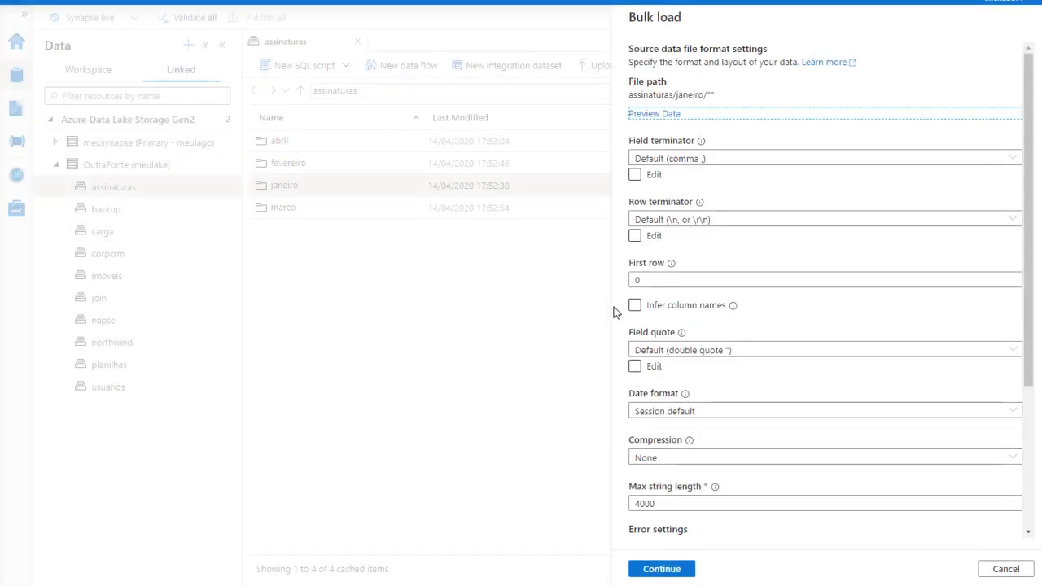
click(702, 161)
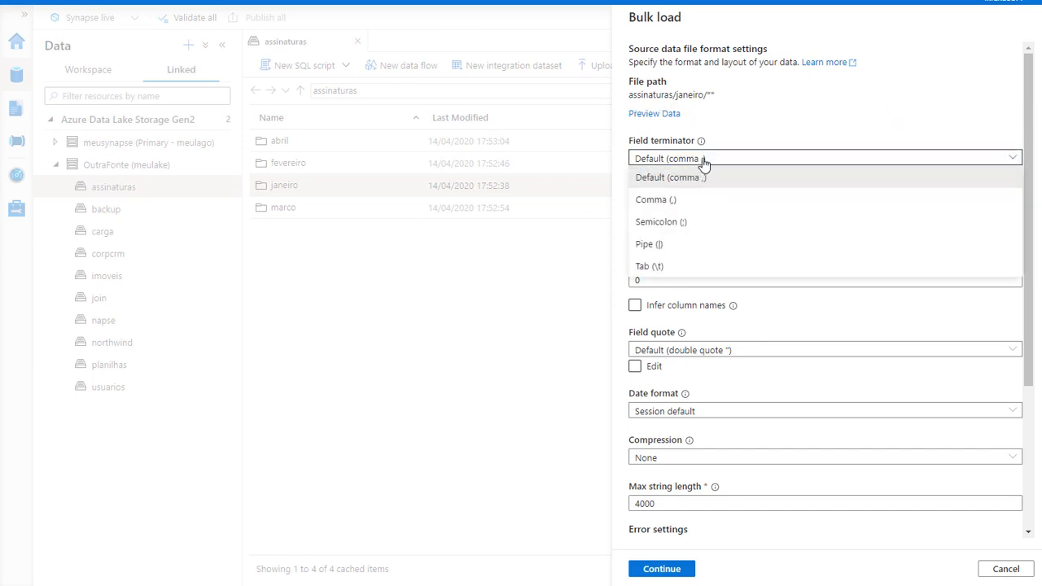
click(669, 222)
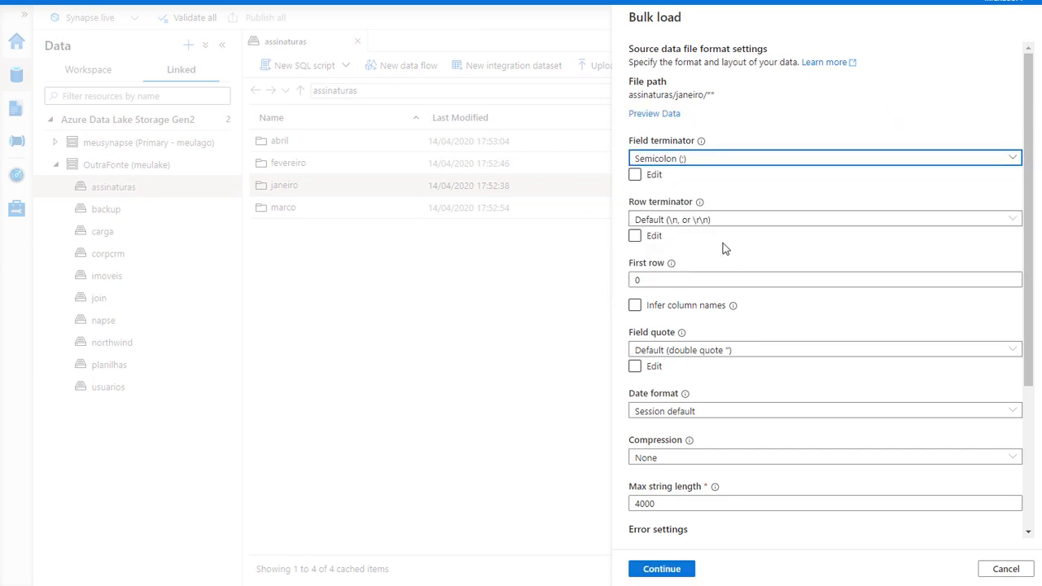
scroll(725, 248, down, 1)
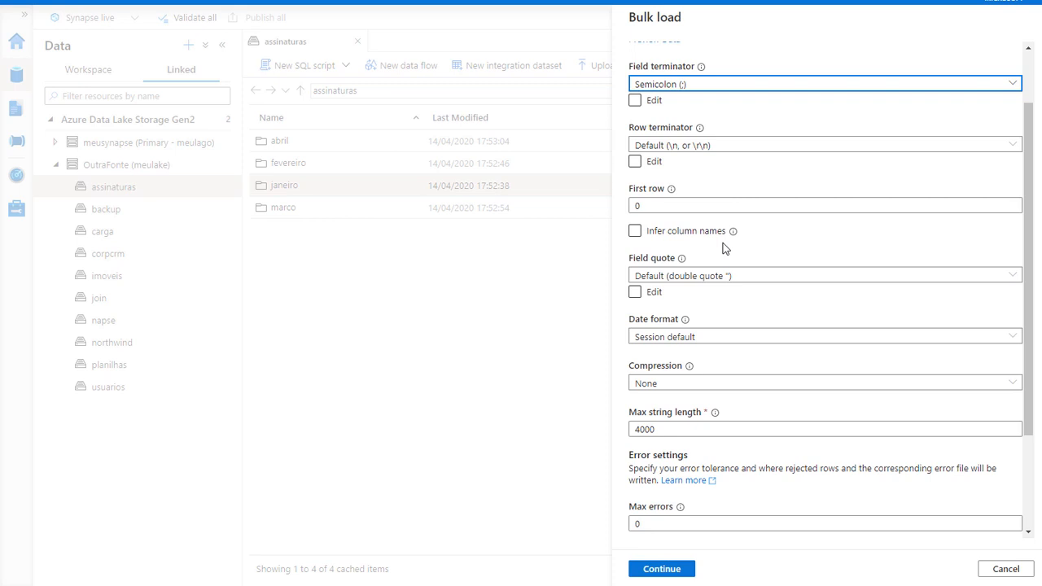
scroll(748, 305, down, 2)
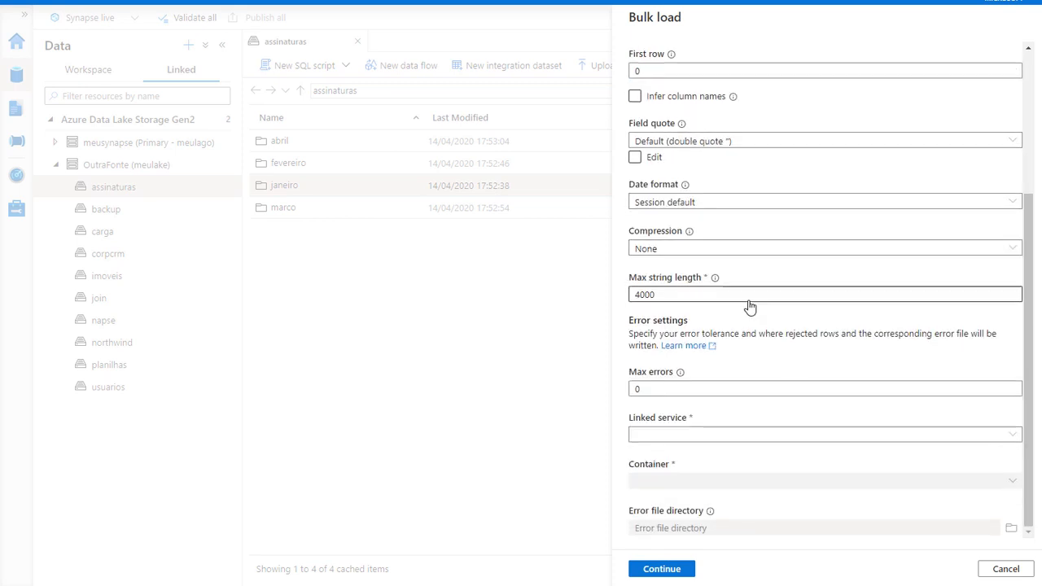
click(1012, 438)
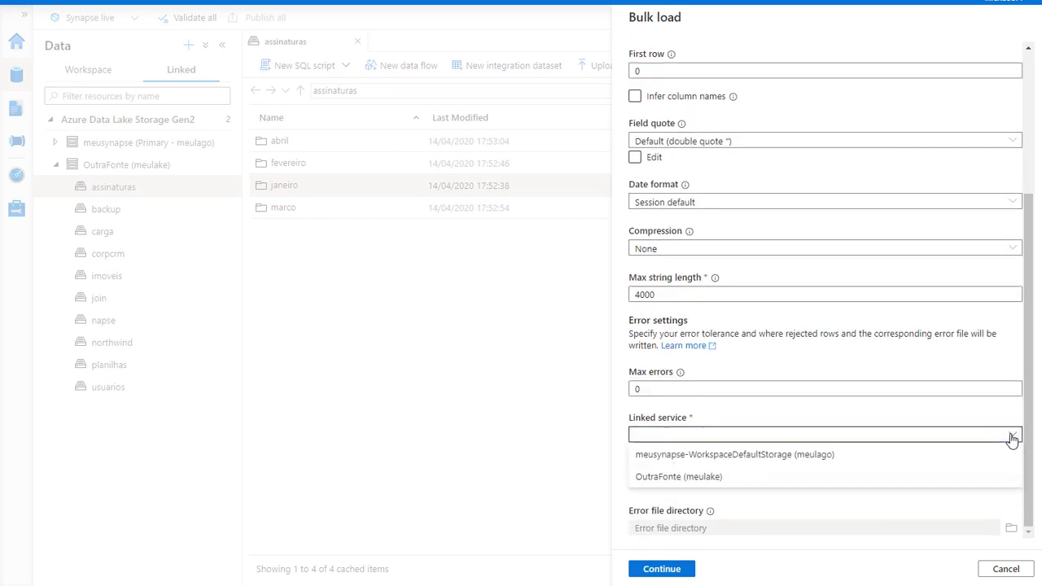
click(739, 482)
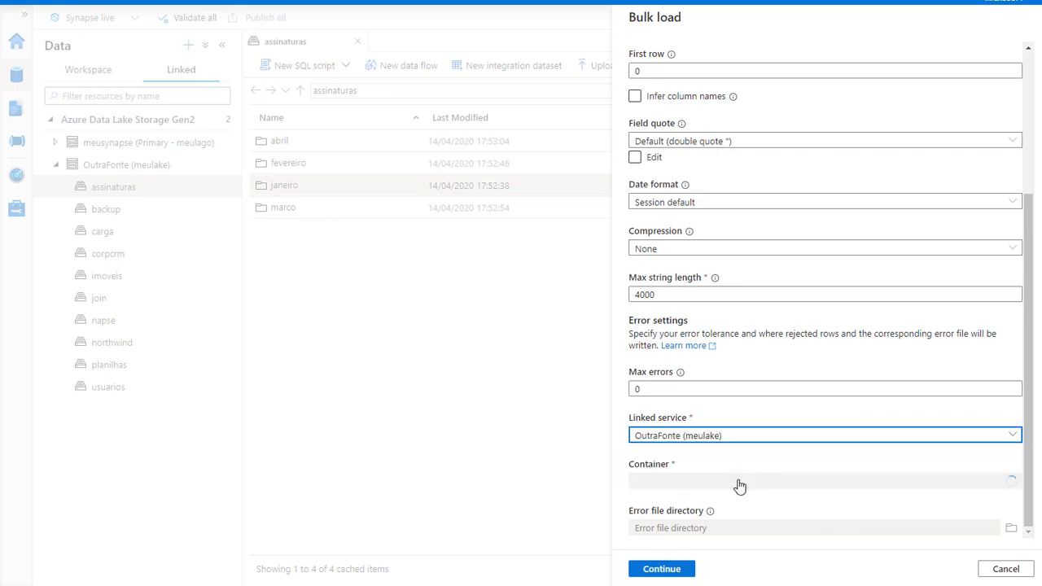
- Target a new table named Assinaturas and generate the load as a SQL script
click(669, 569)
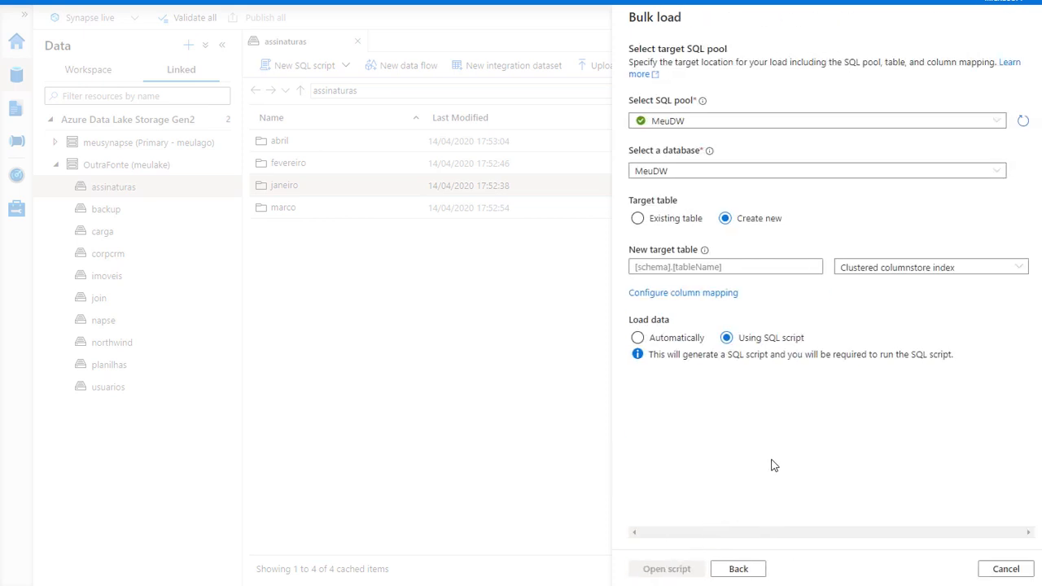
click(653, 267)
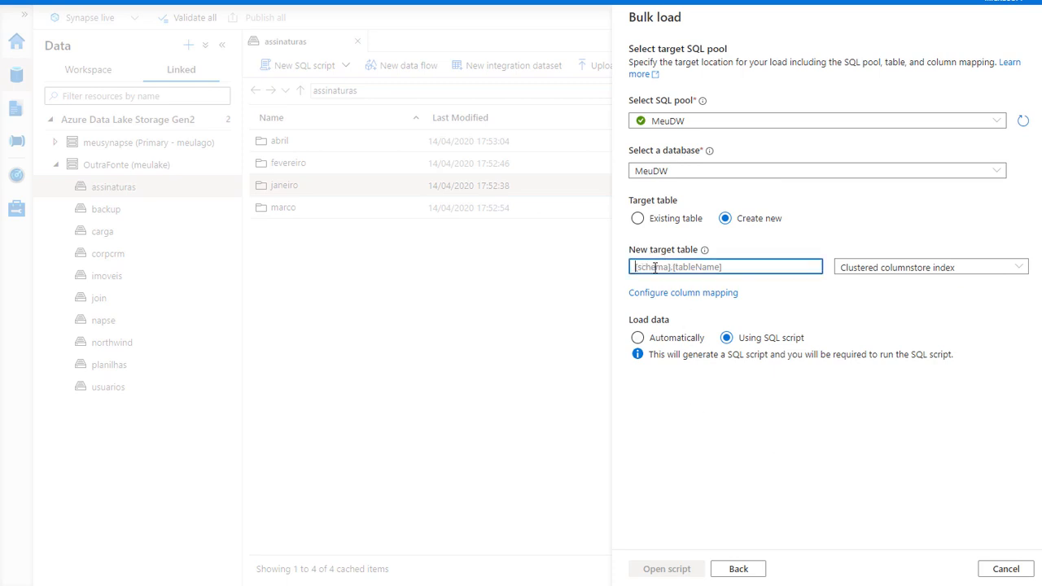
text(Assinaturas)
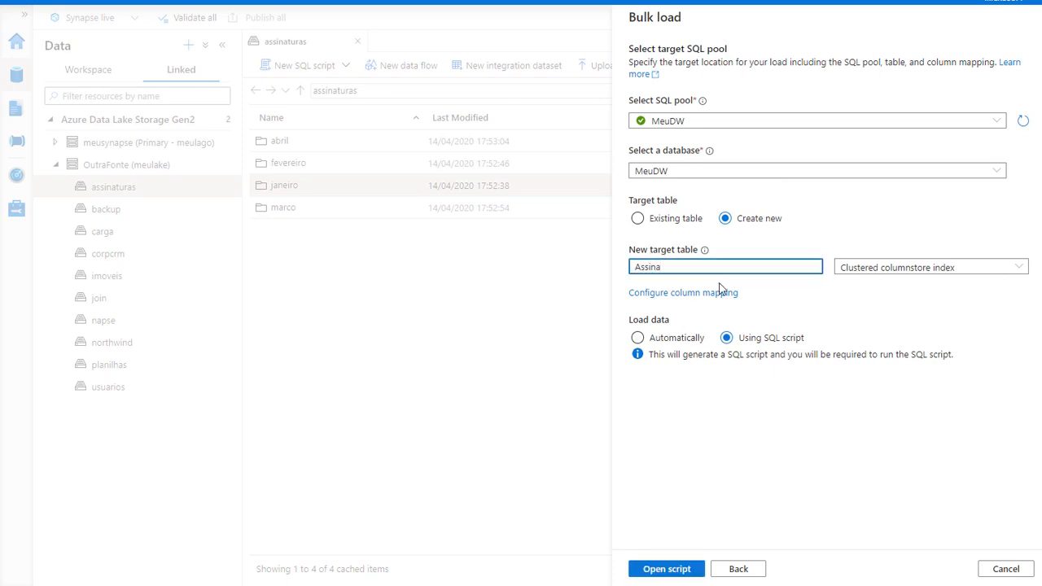
click(674, 575)
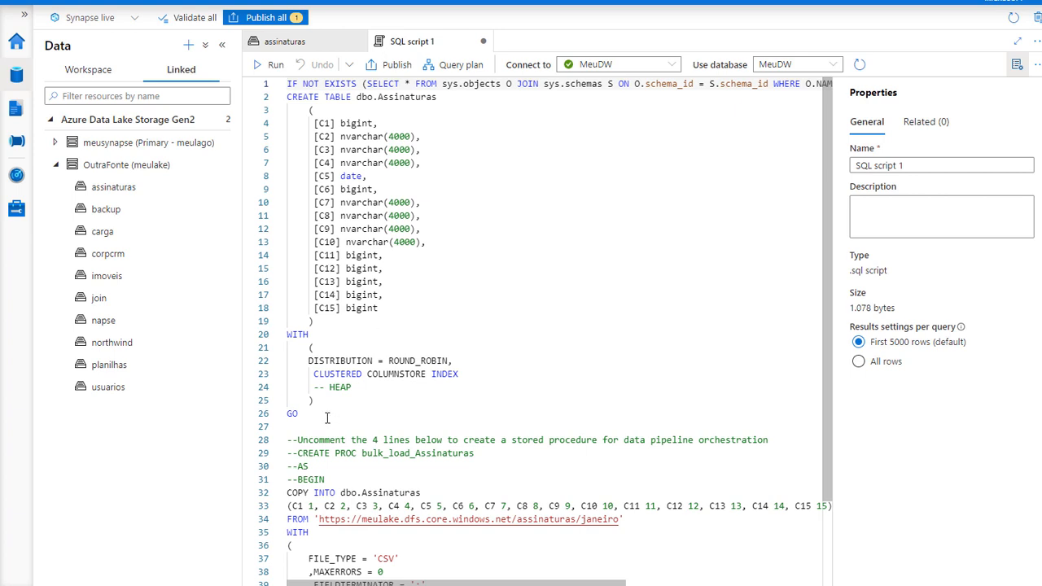
- Run the CREATE TABLE statement, then the COPY INTO load of dbo.Assinaturas
drag(327, 418, 273, 100)
click(268, 64)
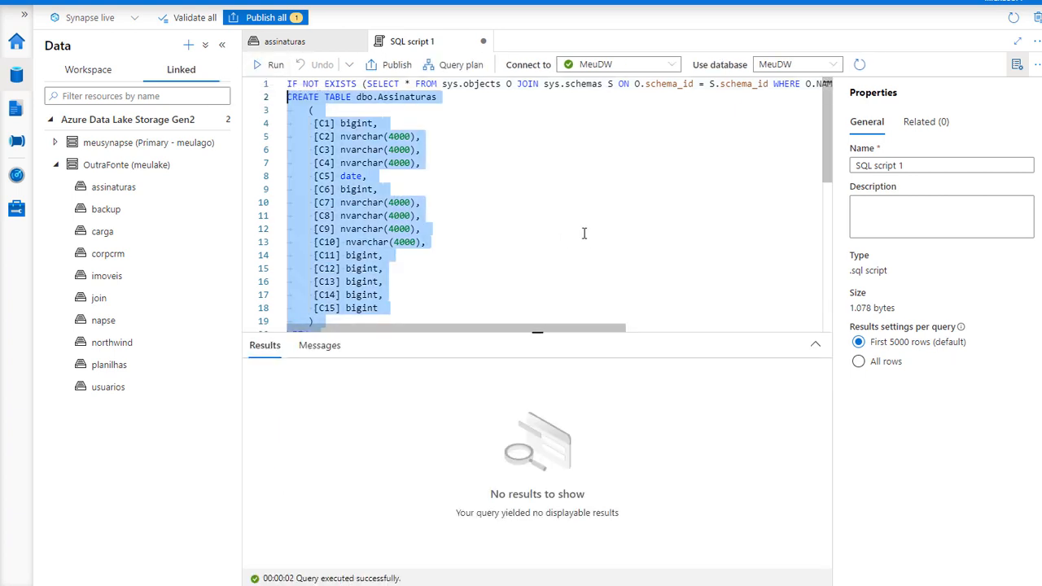
scroll(546, 196, down, 3)
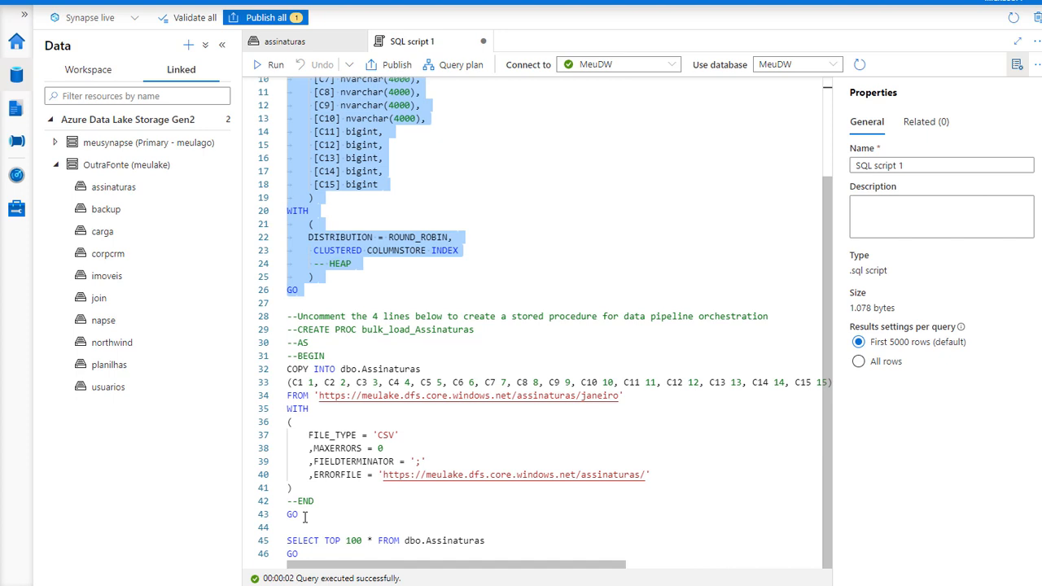
drag(304, 517, 275, 378)
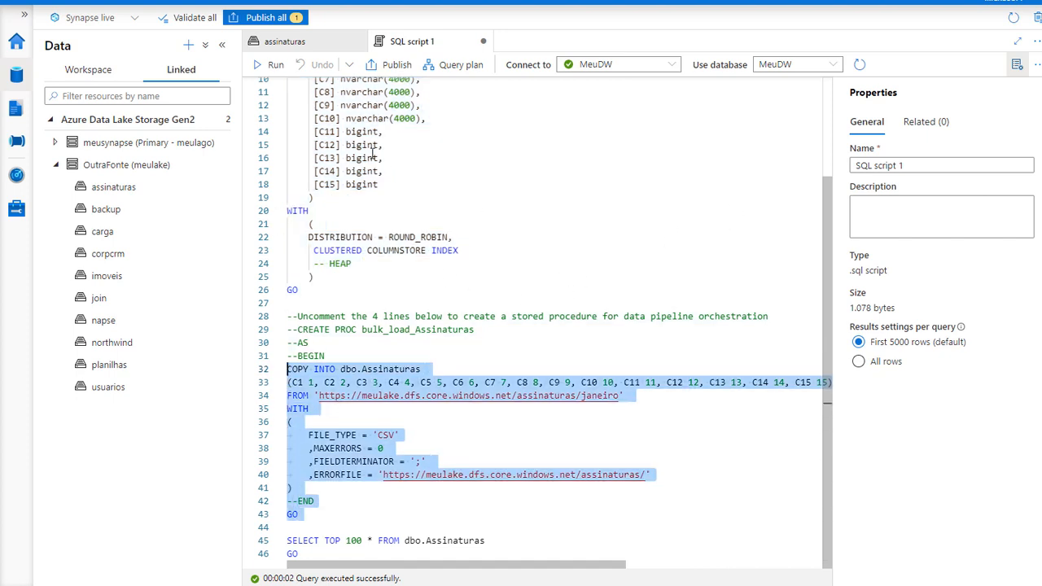
click(273, 65)
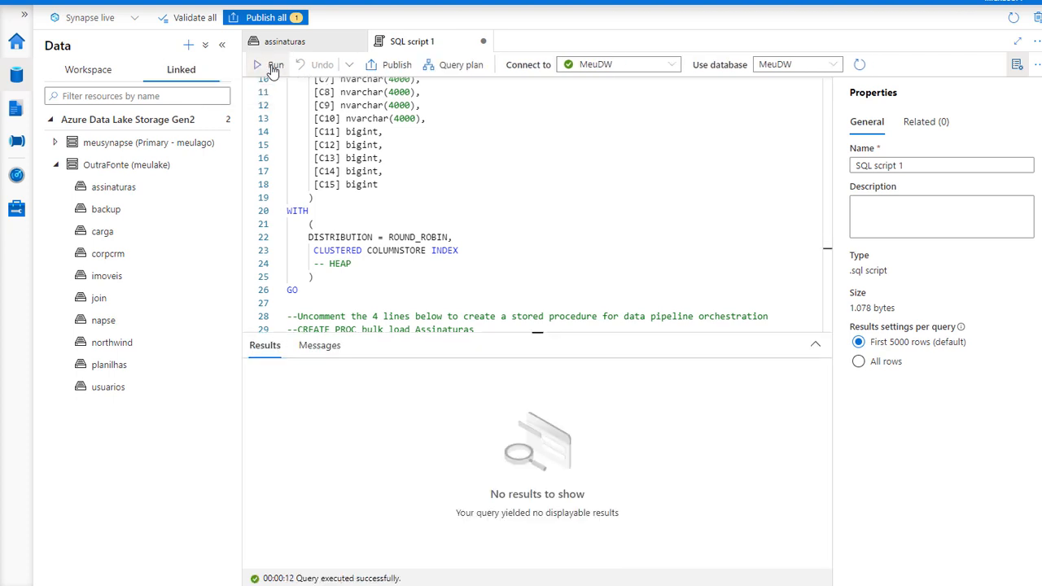
- Hide the results and select all script text above the SELECT TOP 100 query
key(ctrl+r)
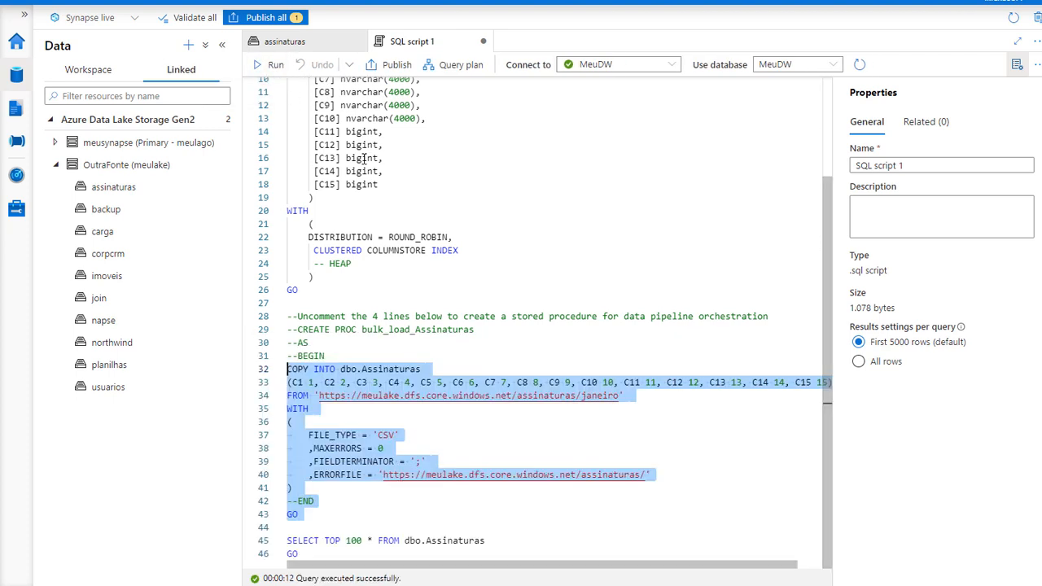
click(426, 551)
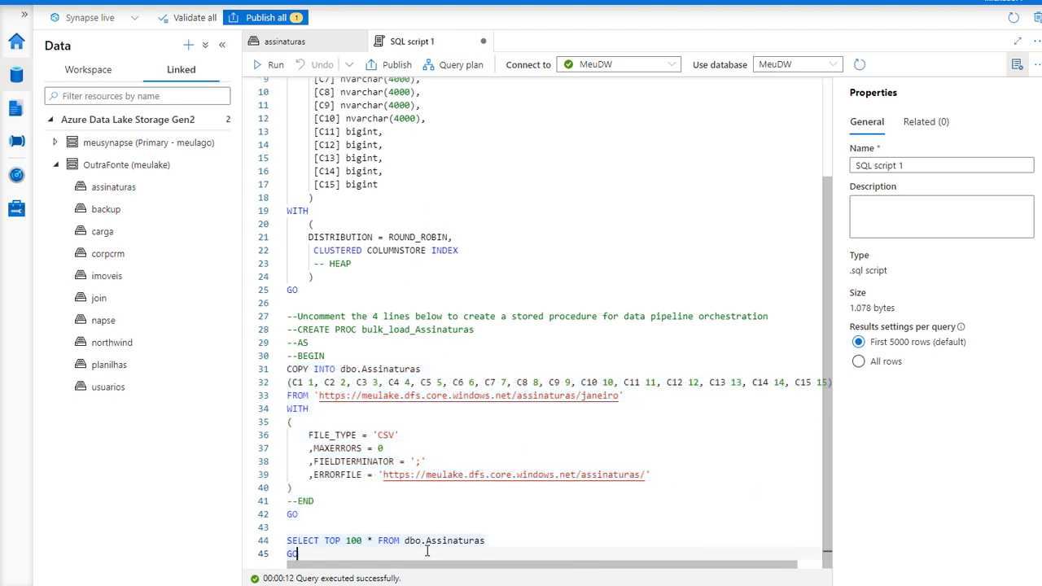
key(Return)
key(Return)
key(Return)
key(Return)
key(Return)
key(Return)
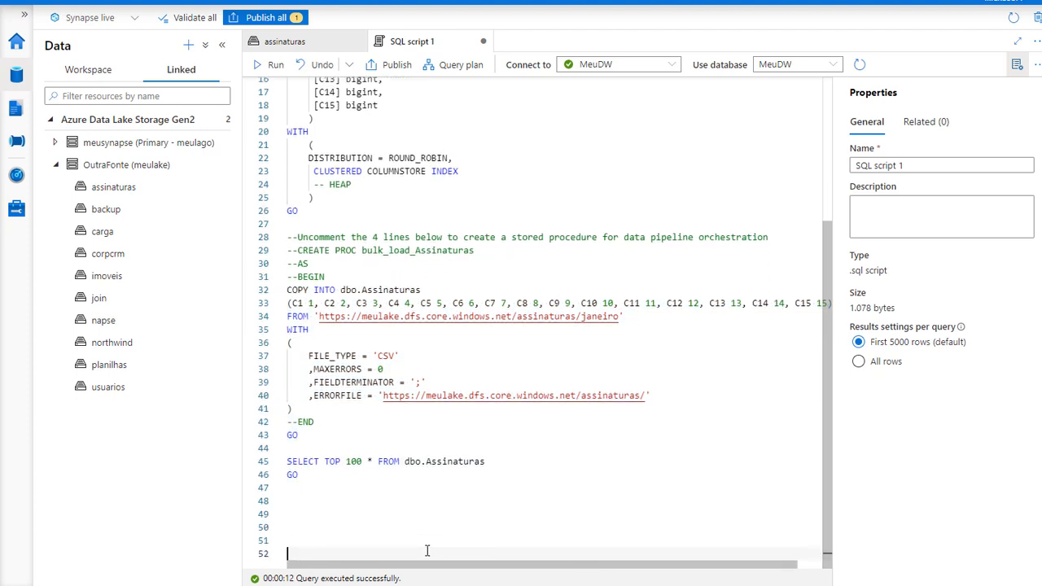
click(320, 445)
key(ctrl+shift+Home)
- Delete the create and load statements and run the SELECT TOP 100 query on Assinaturas
key(Delete)
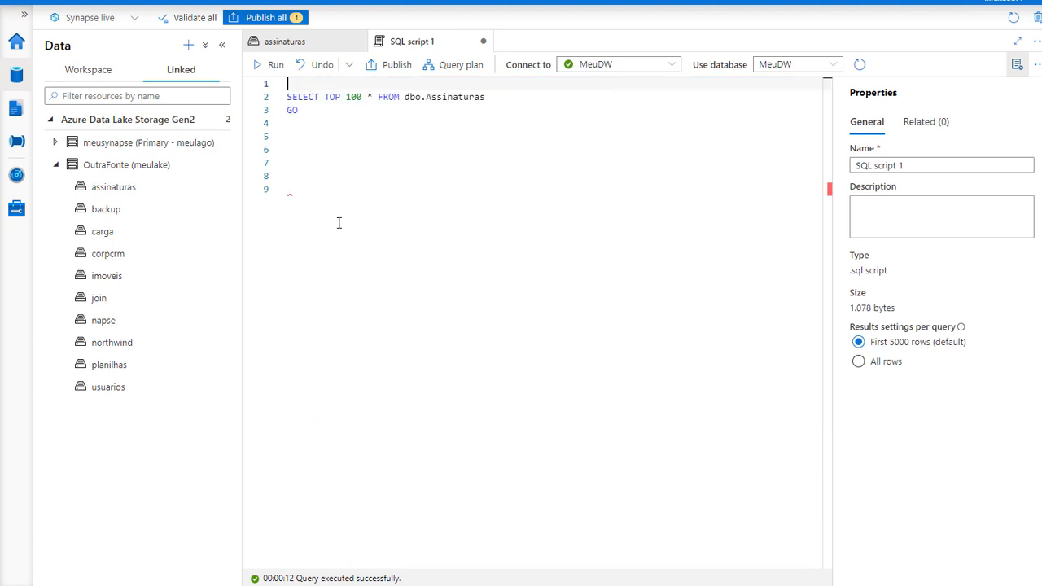
key(Return)
click(269, 69)
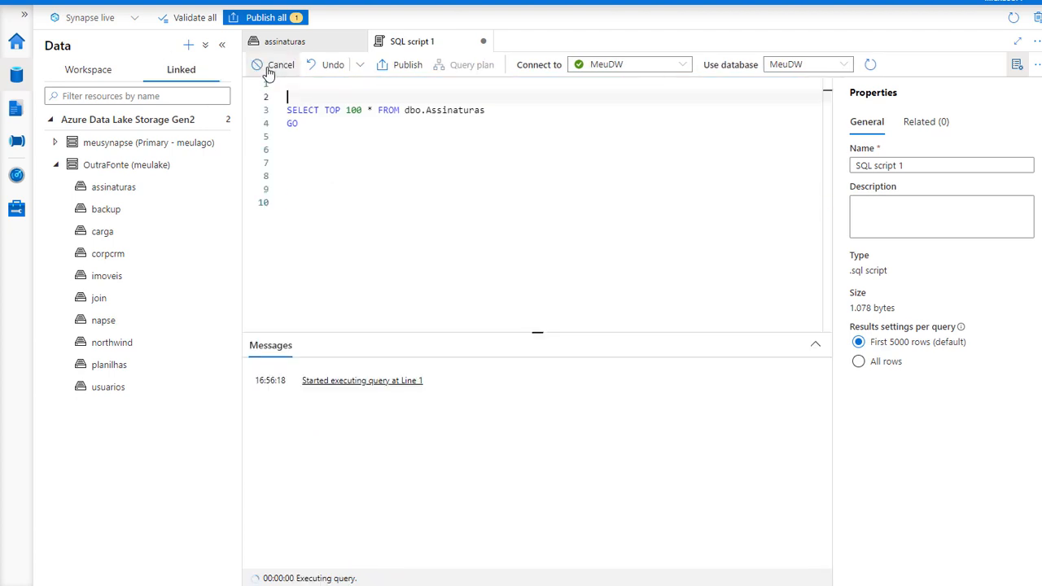
drag(422, 555, 399, 561)
scroll(427, 476, down, 5)
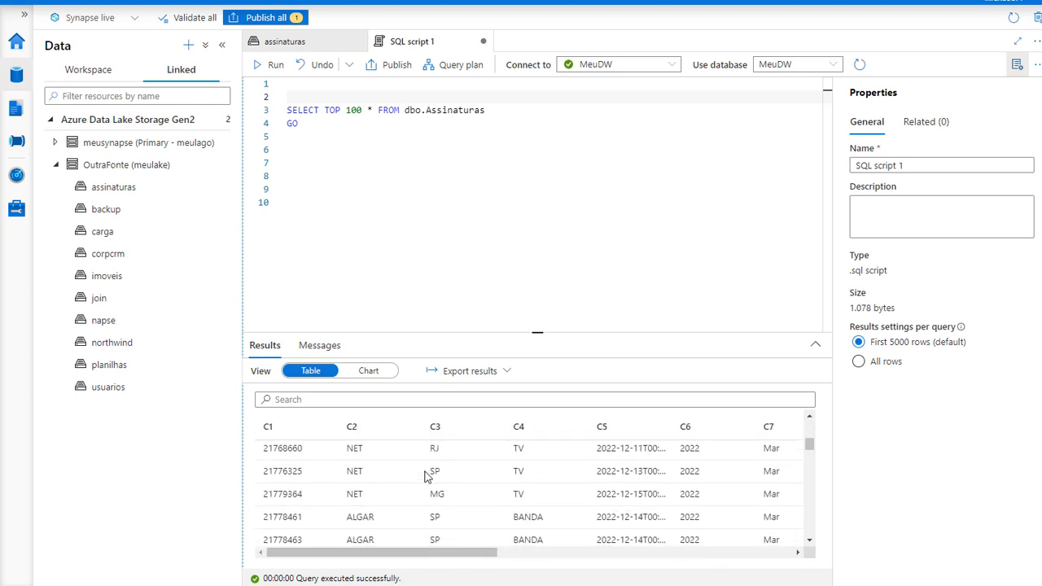
scroll(427, 476, up, 5)
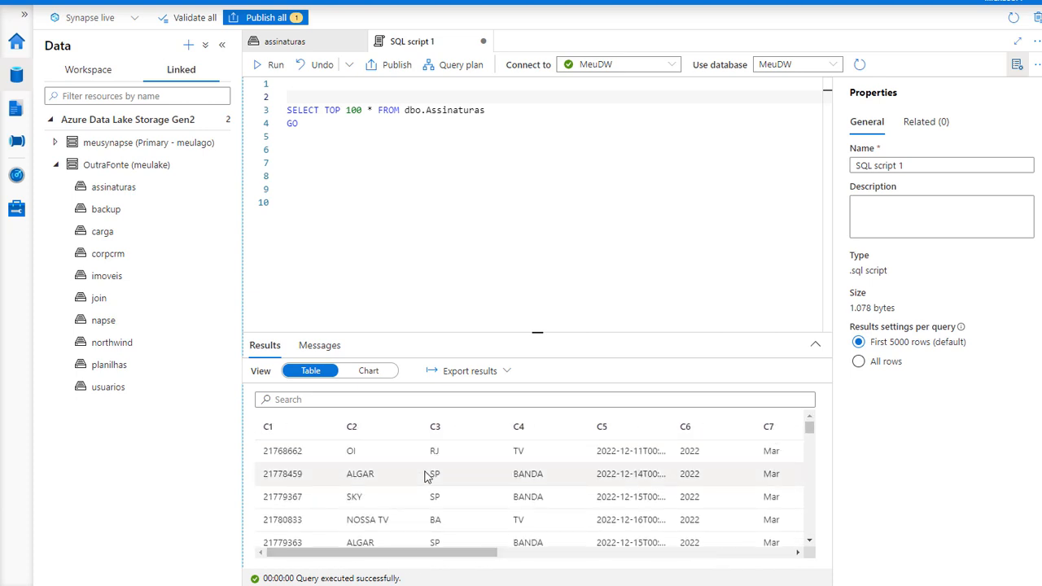
- Change the query to count(*) and run it, returning 5000
drag(325, 110, 370, 111)
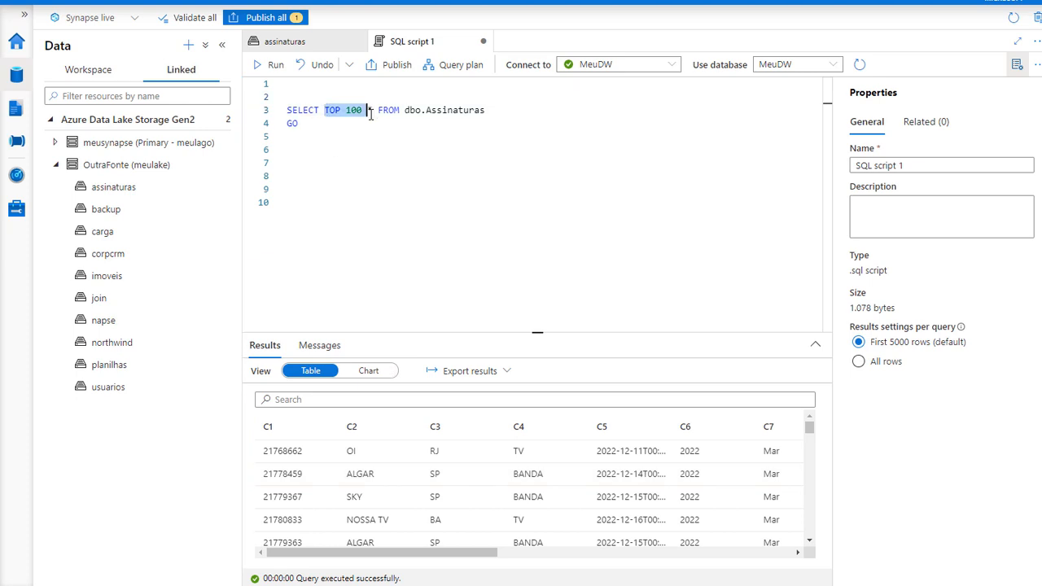
text(count(*))
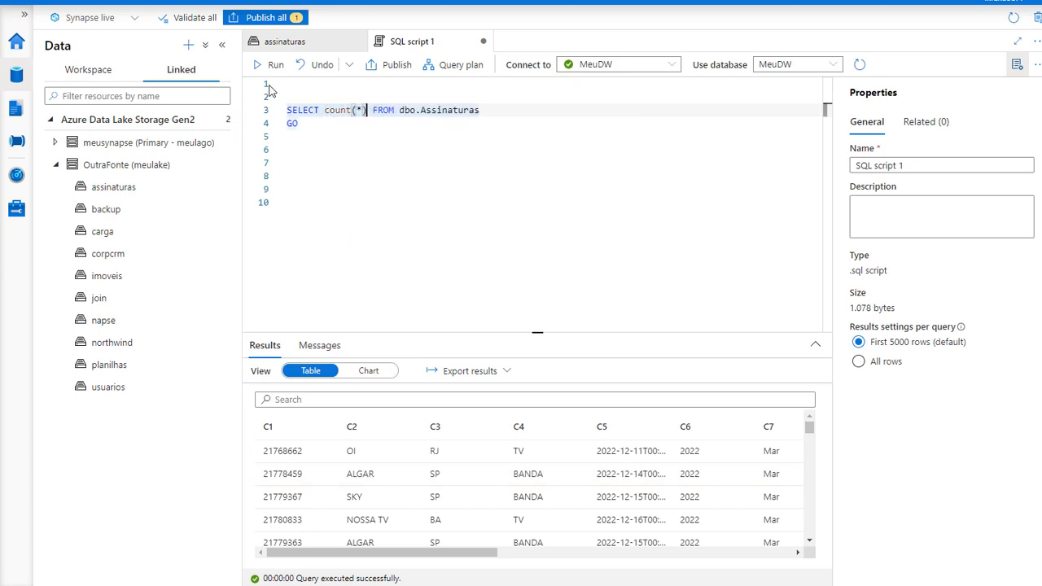
click(271, 65)
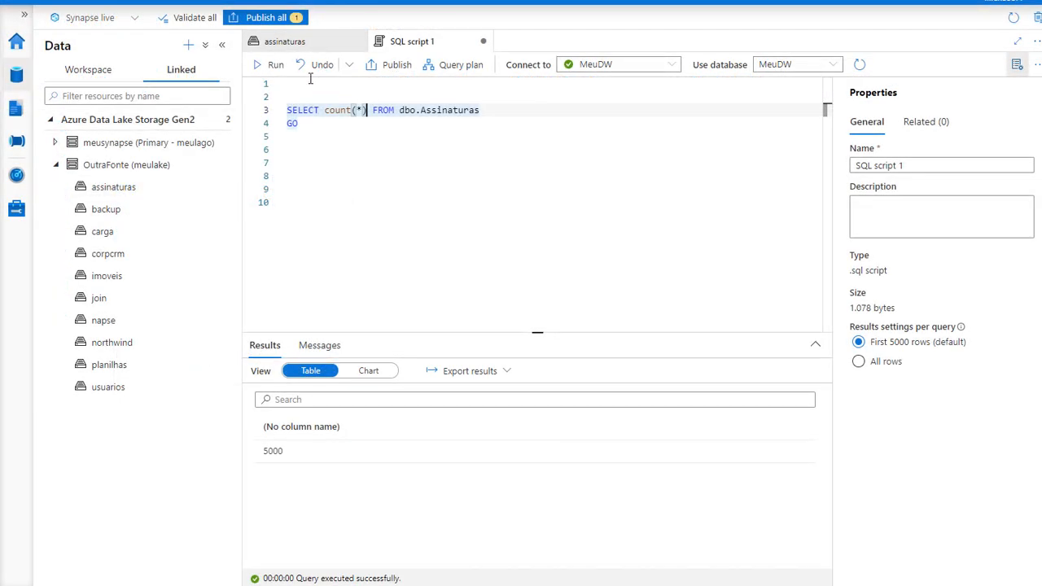
- List janeiro's five CSV files in the assinaturas tab, then switch to the local AssinaturasDiarias folder
click(304, 41)
double_click(283, 185)
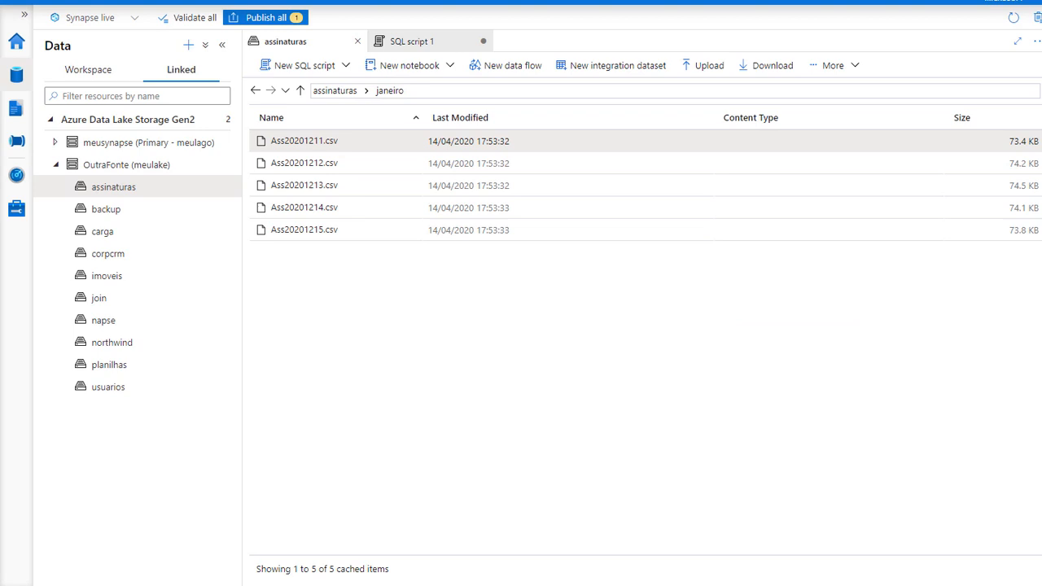
key(alt+Tab)
- Inspect Ass20201211.csv in Notepad++ down to its last lines, then close it
click(320, 126)
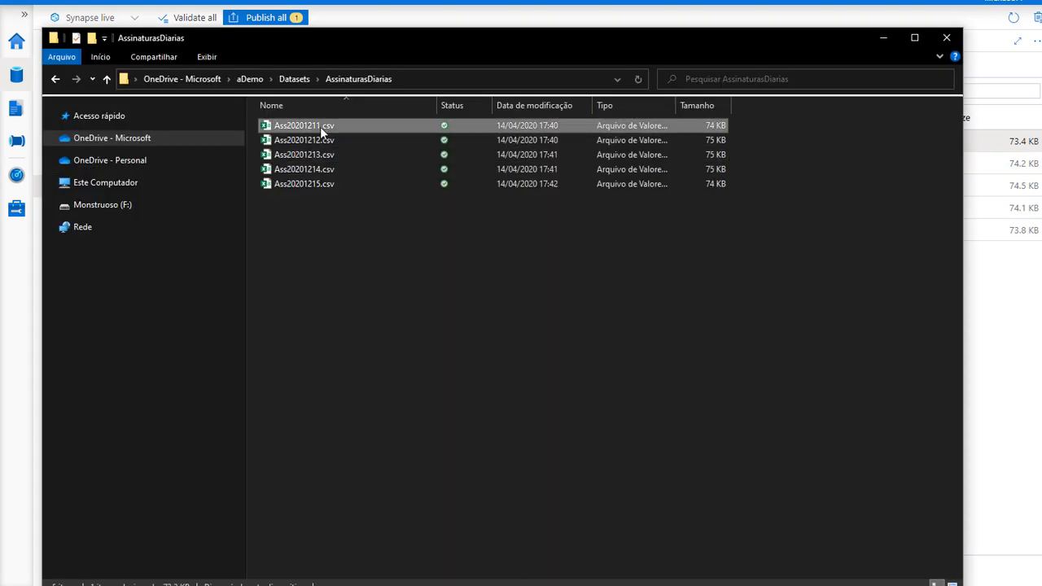
right_click(320, 126)
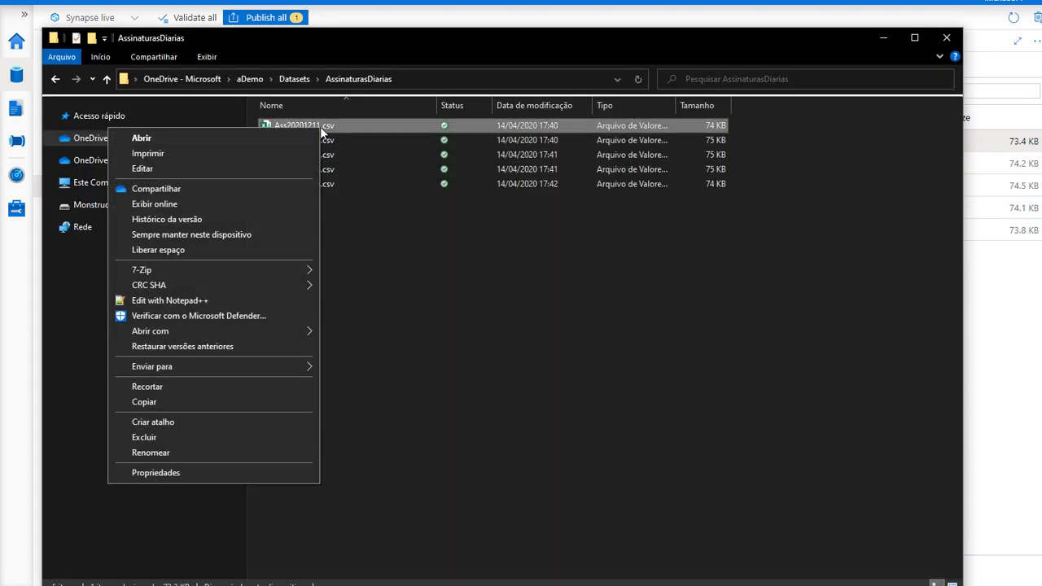
click(183, 299)
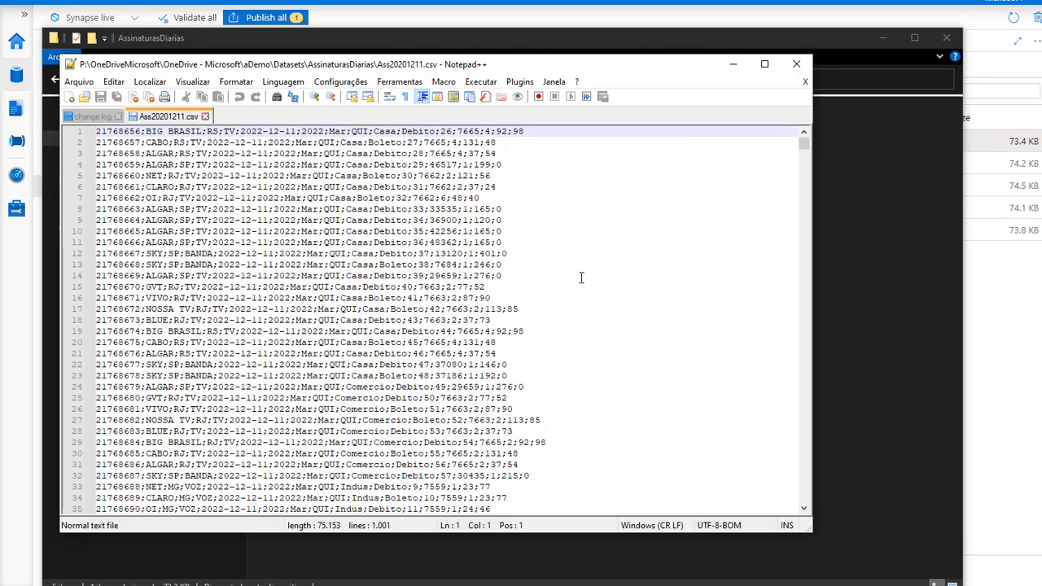
drag(805, 213, 793, 489)
click(152, 376)
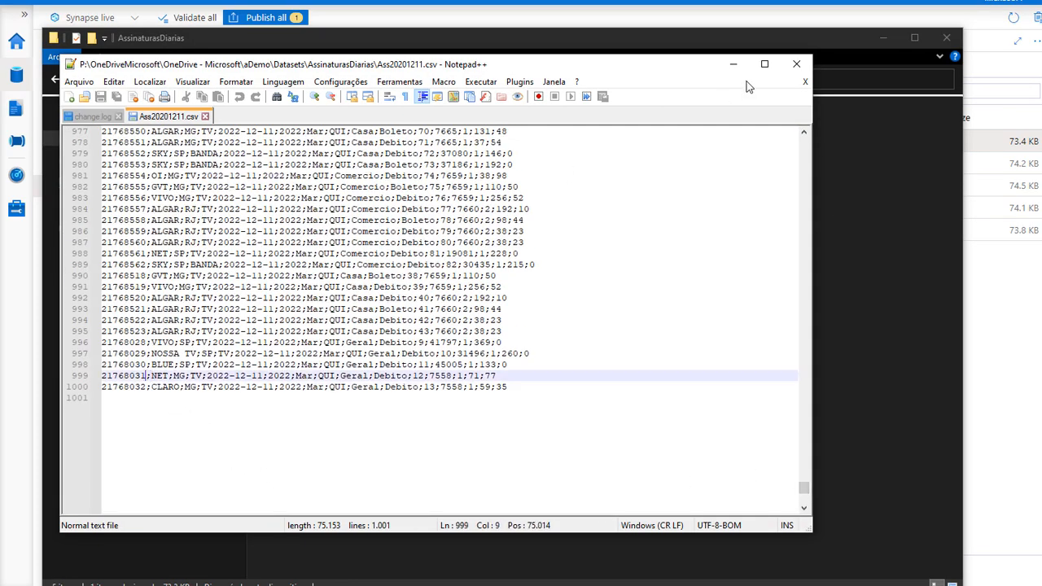
click(796, 64)
- Inspect Ass20201213.csv in Notepad++, confirming line 1000 is the last row, then minimize Explorer
click(332, 156)
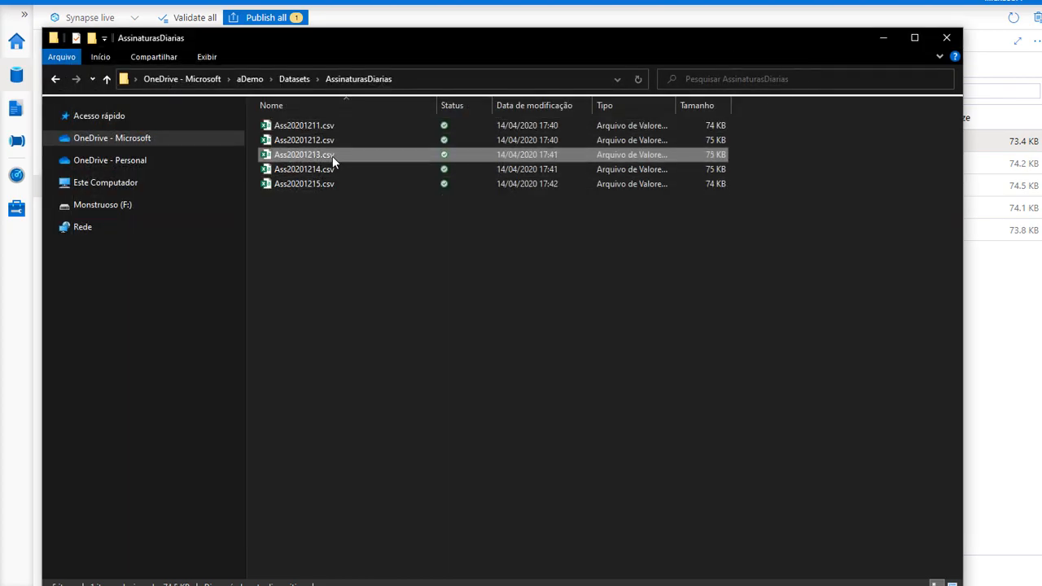
right_click(332, 155)
click(221, 329)
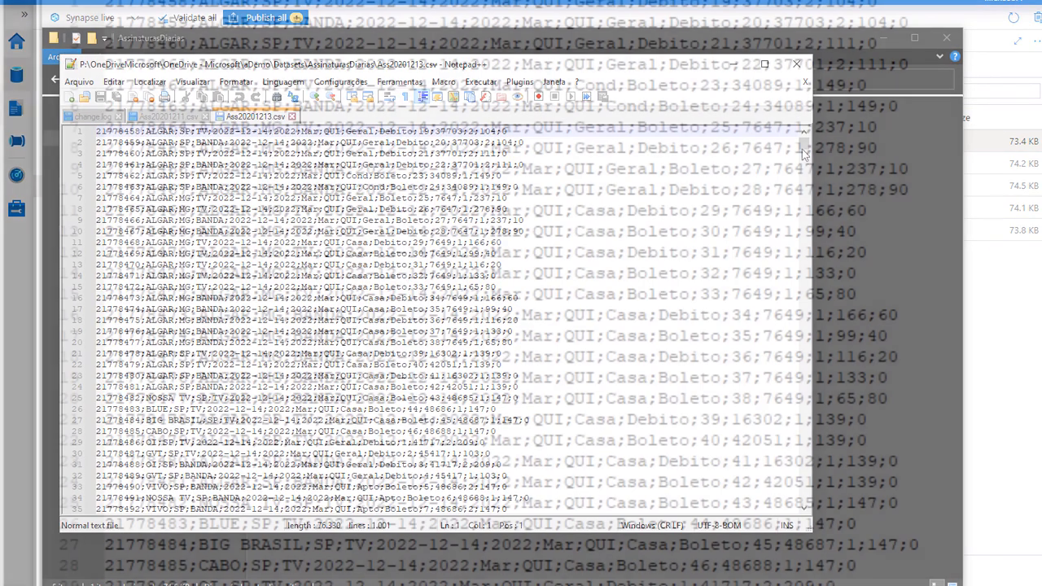
drag(802, 149, 802, 501)
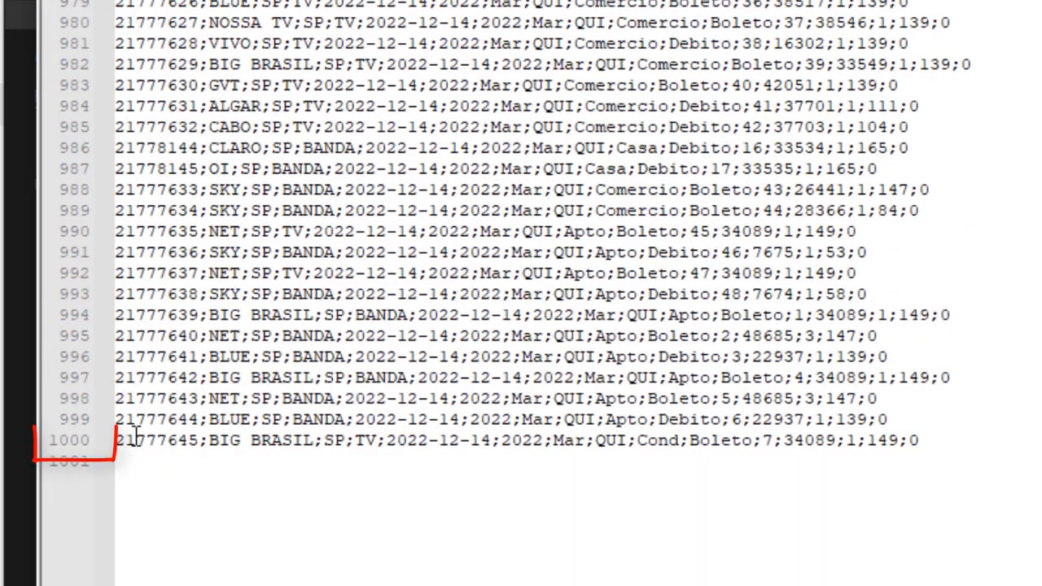
drag(137, 438, 819, 448)
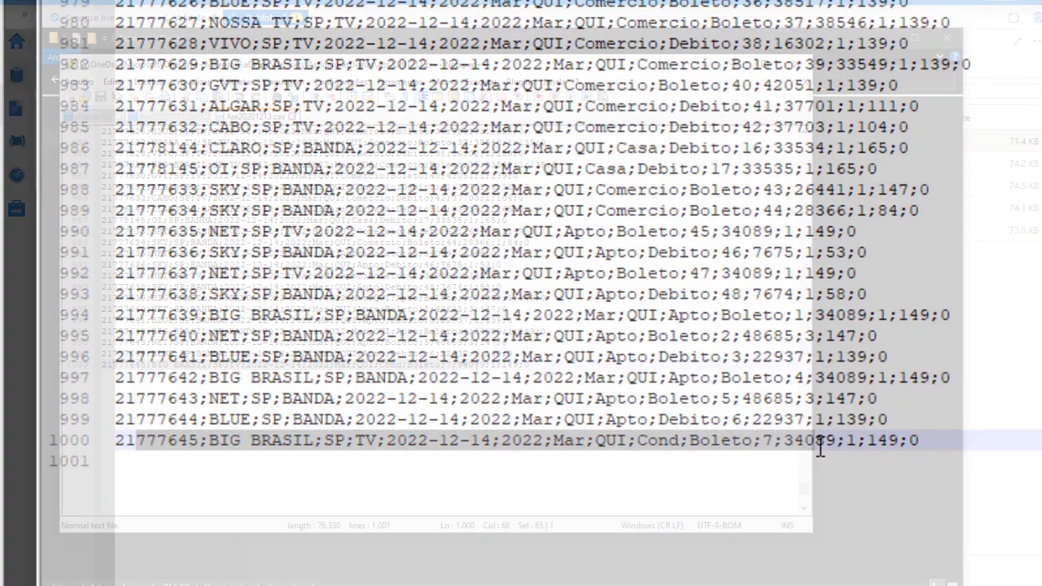
click(796, 63)
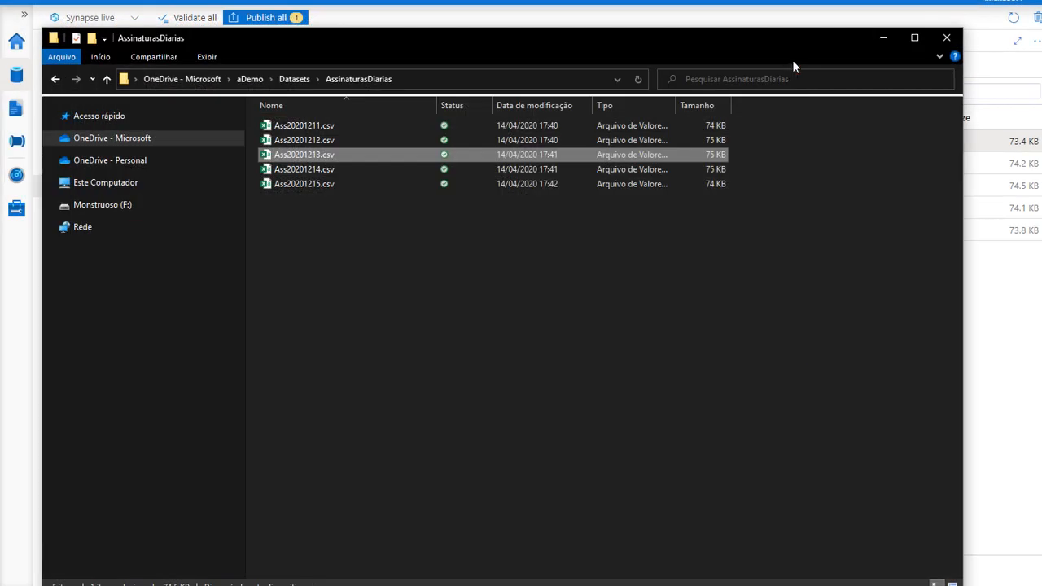
click(883, 38)
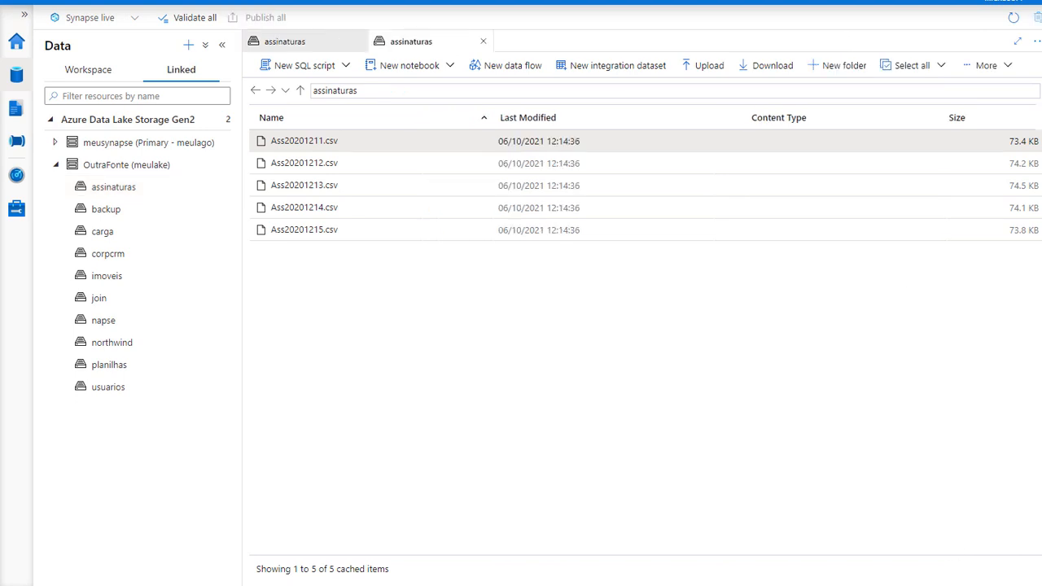
- Expand meusynapse, open the escola container and preview MeusFilmes.csv's data
click(56, 143)
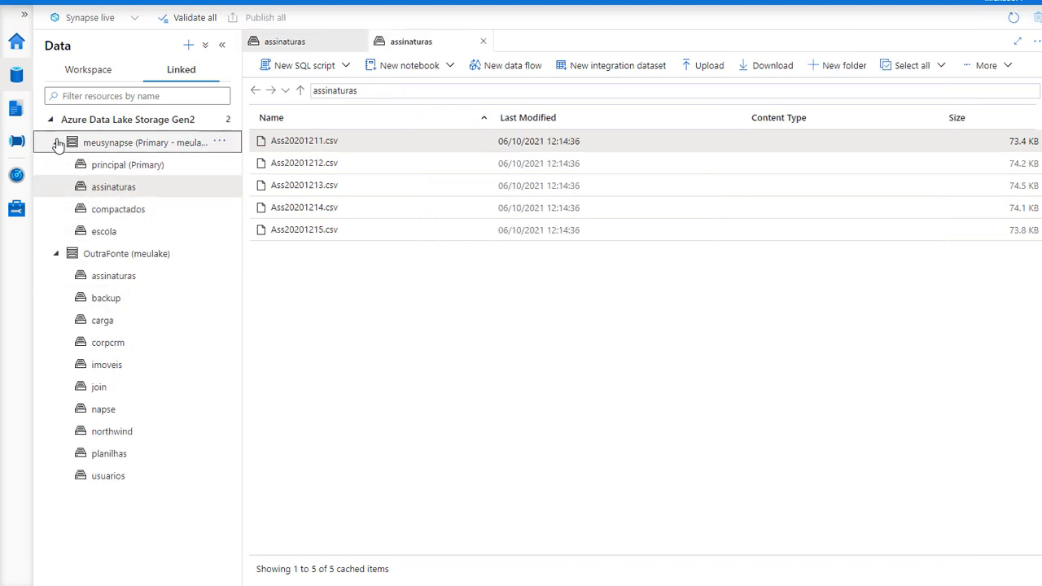
double_click(115, 234)
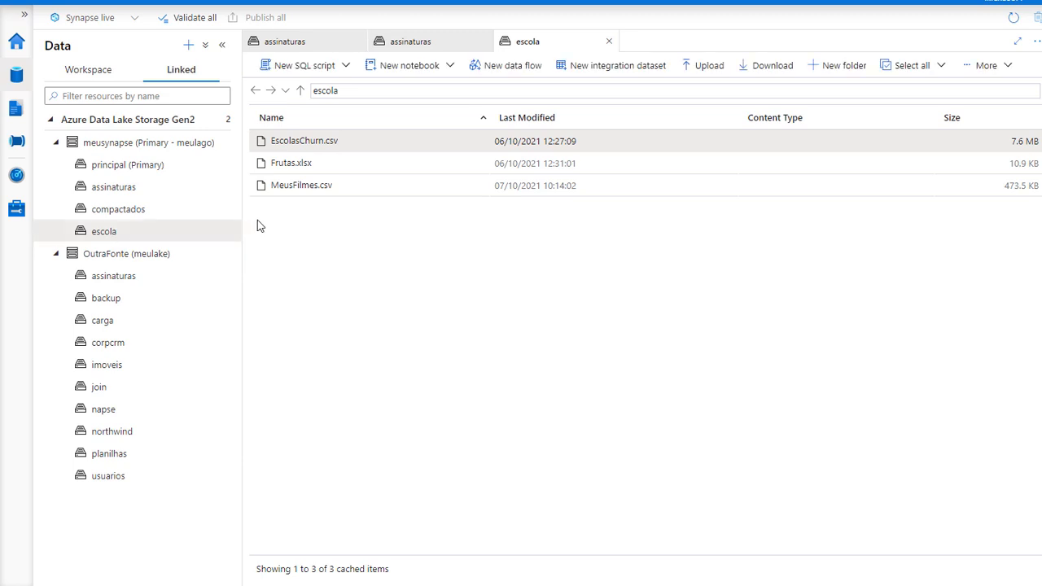
right_click(293, 189)
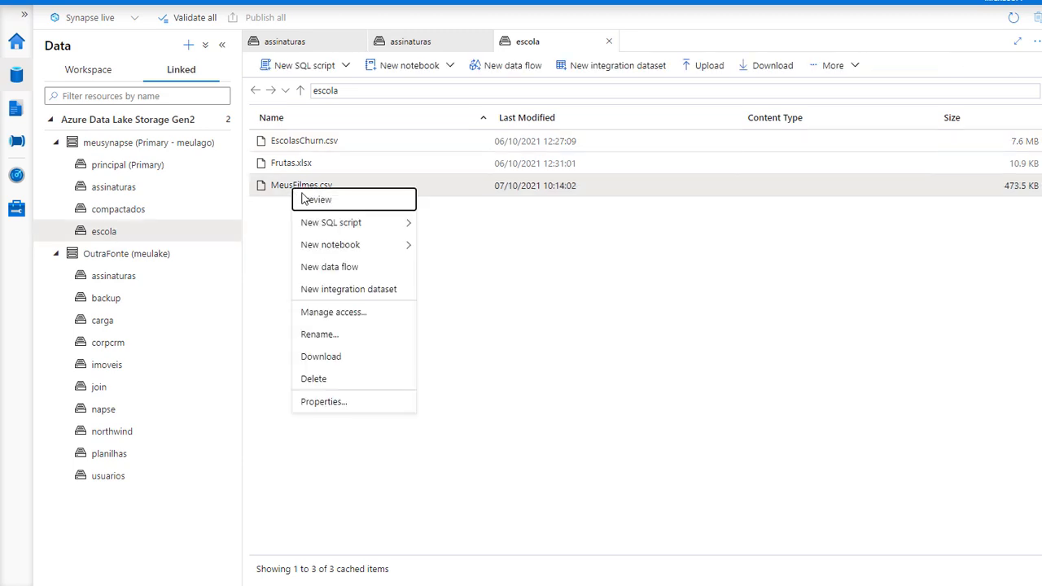
click(316, 199)
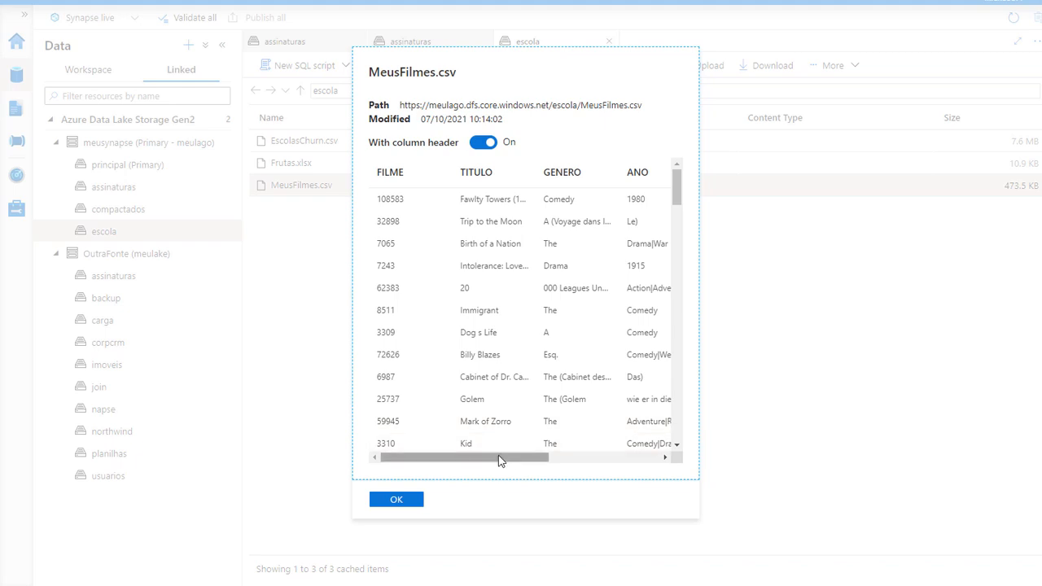
drag(498, 459, 448, 458)
click(401, 502)
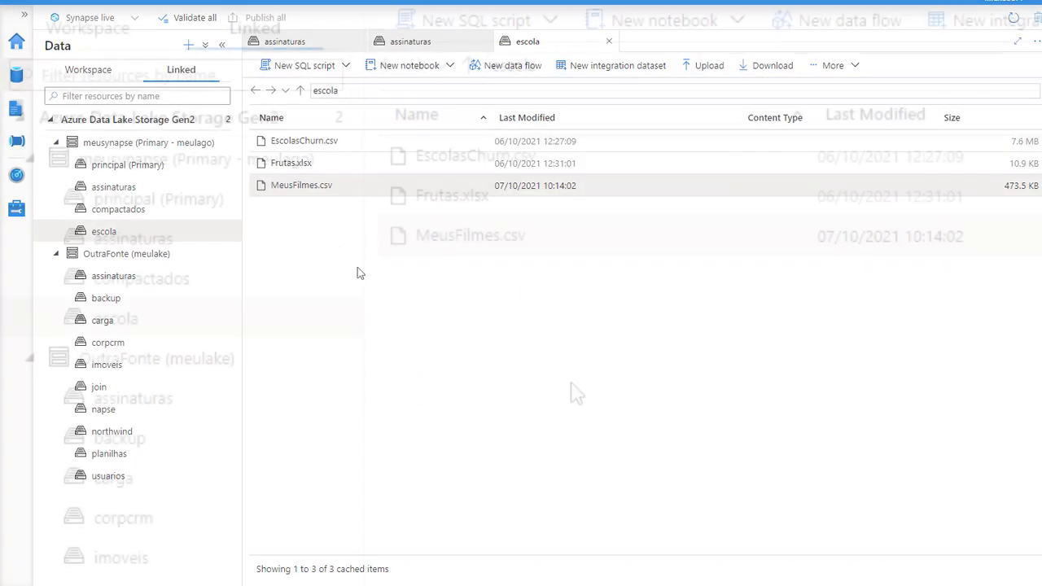
- Run a TOP 100 rows query on MeusFilmes.csv and inspect the header names in the first result row
right_click(293, 189)
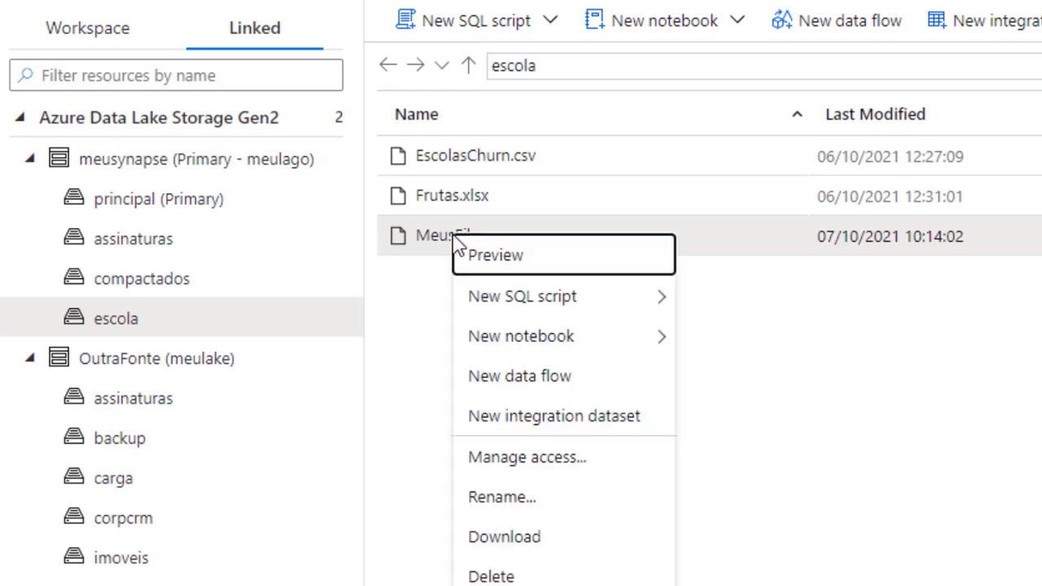
mouse_move(481, 296)
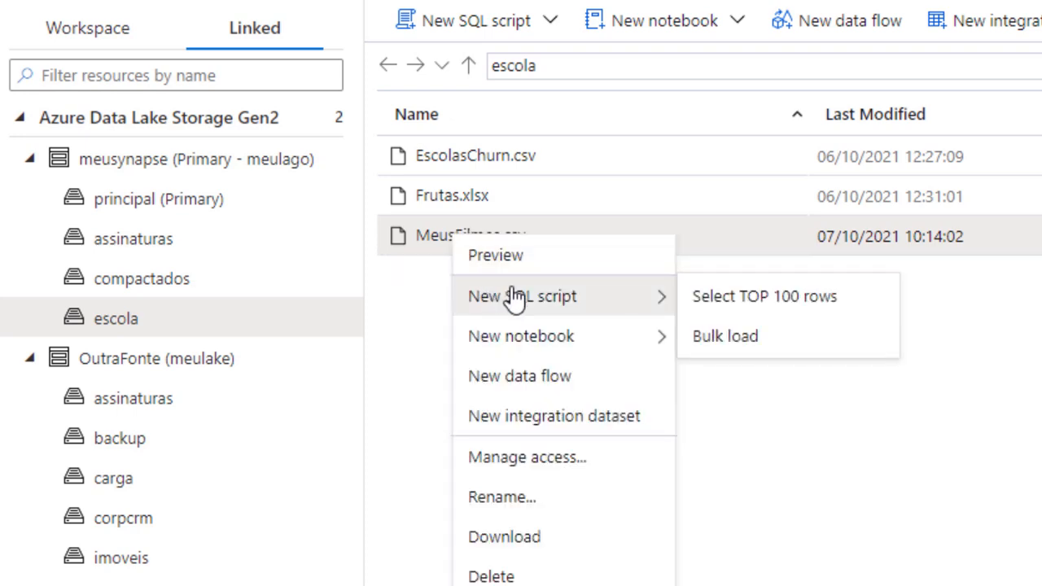
click(749, 298)
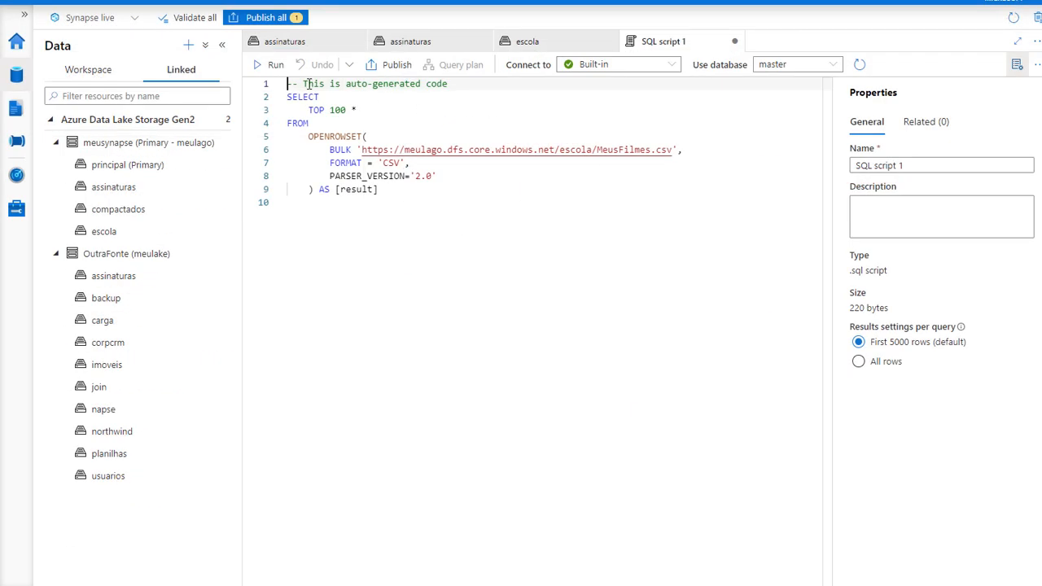
click(274, 67)
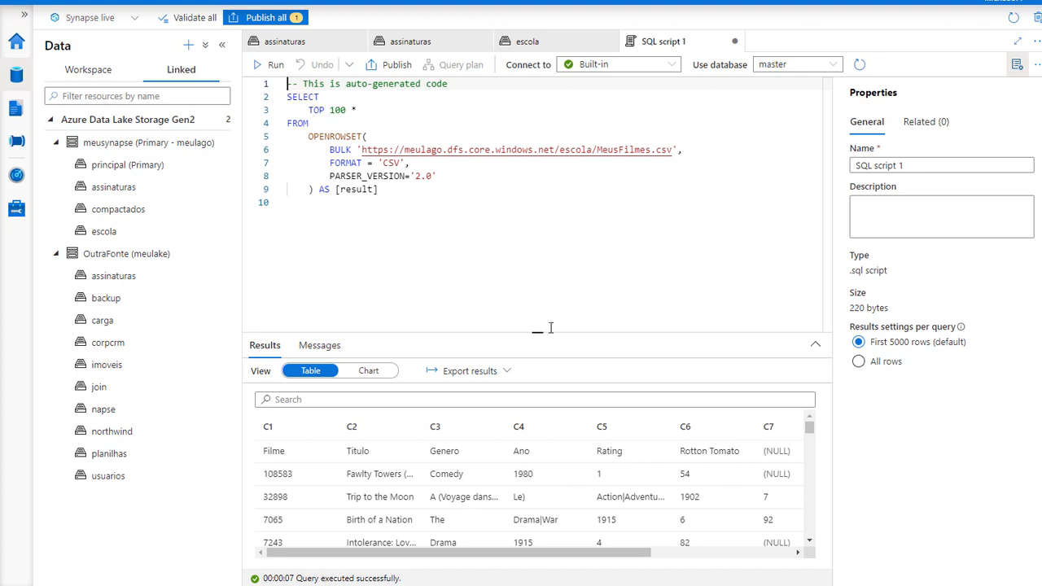
drag(538, 332, 533, 232)
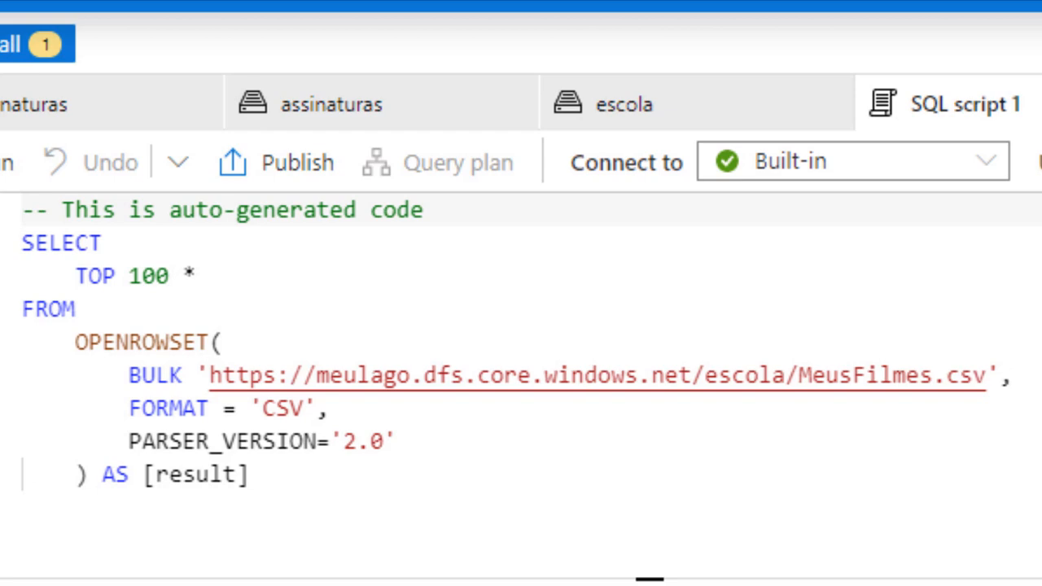
drag(259, 350, 753, 355)
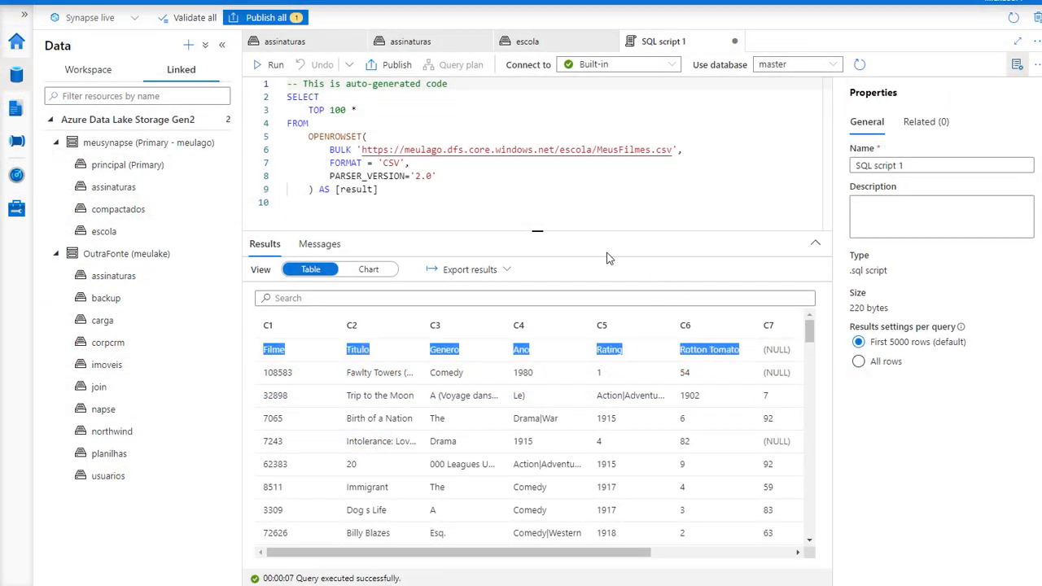
- Add HEADER_ROW = TRUE to the OPENROWSET options and rerun the query
click(411, 162)
key(Return)
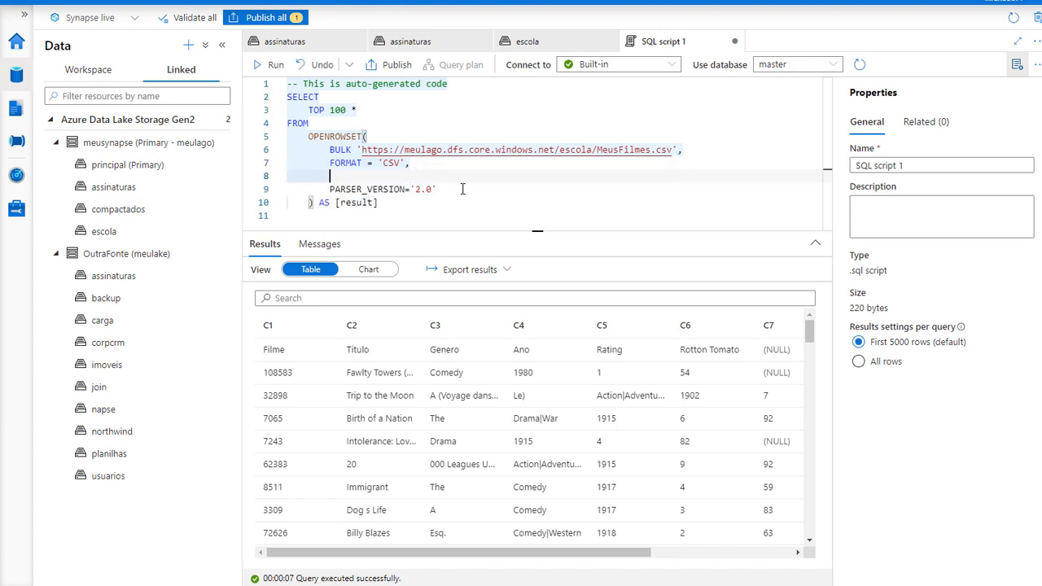
text(Hea)
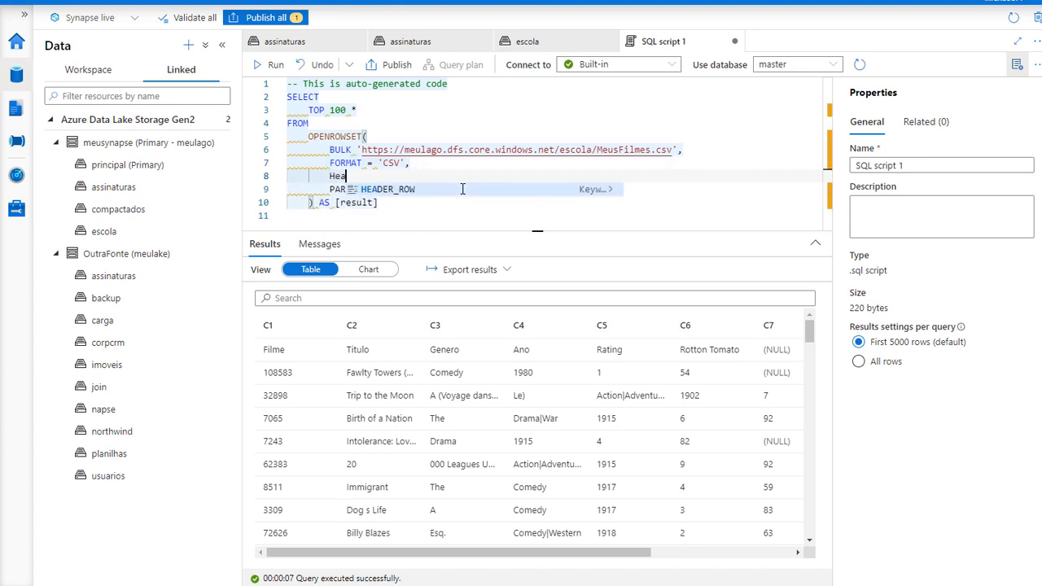
click(381, 193)
text(= true)
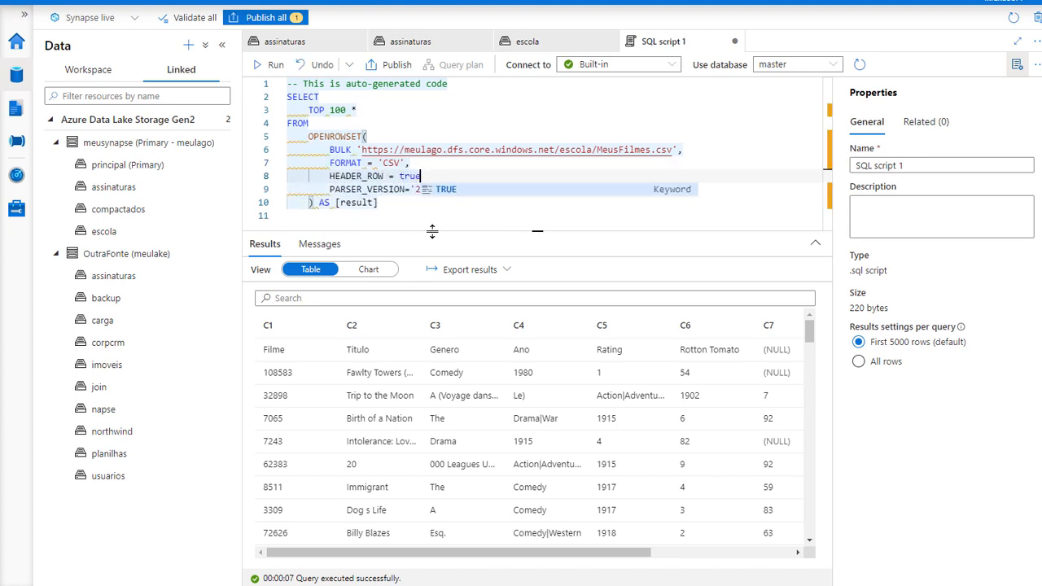
key(Tab)
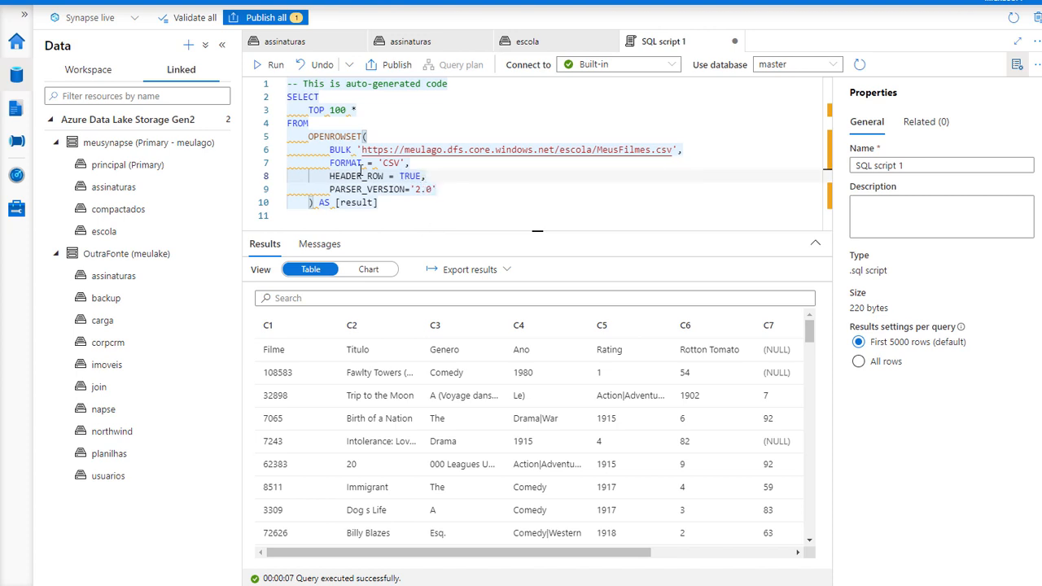
click(270, 67)
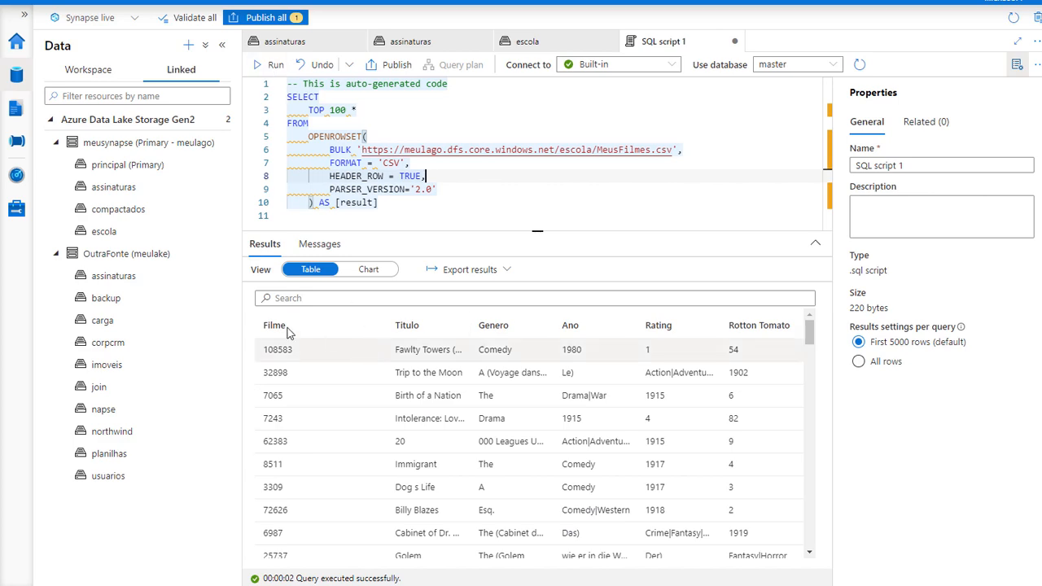
scroll(456, 440, down, 2)
scroll(456, 439, down, 10)
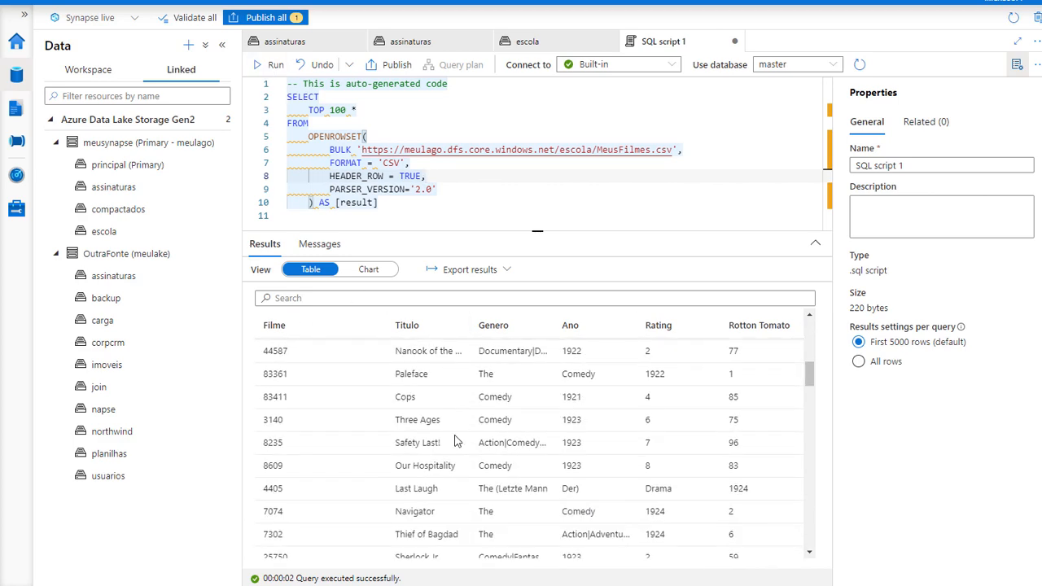
scroll(456, 440, down, 8)
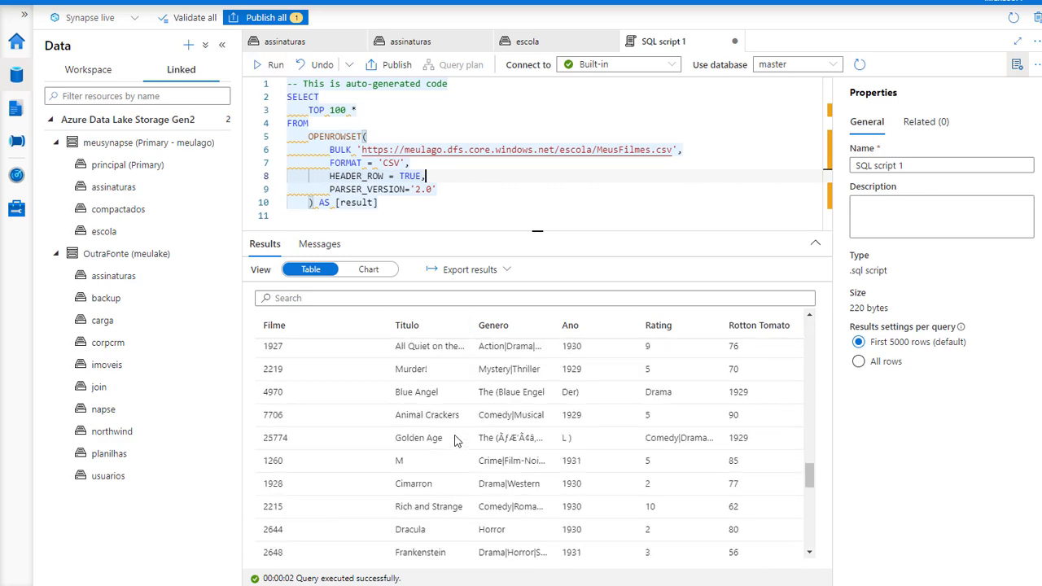
- Add a where genero filter for Drama films and run the query
click(391, 210)
text(where genero = 'Drama)
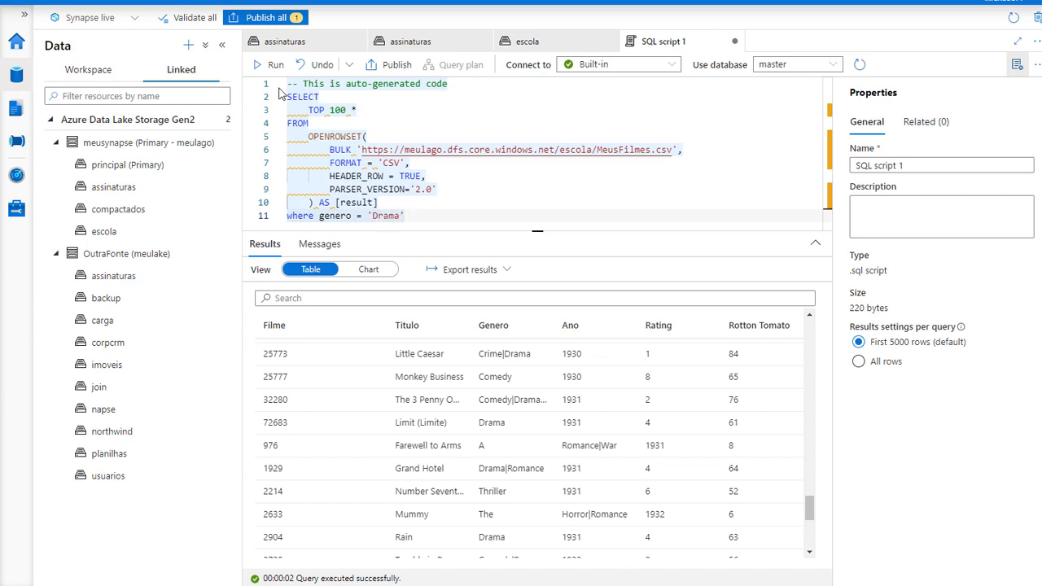
click(271, 64)
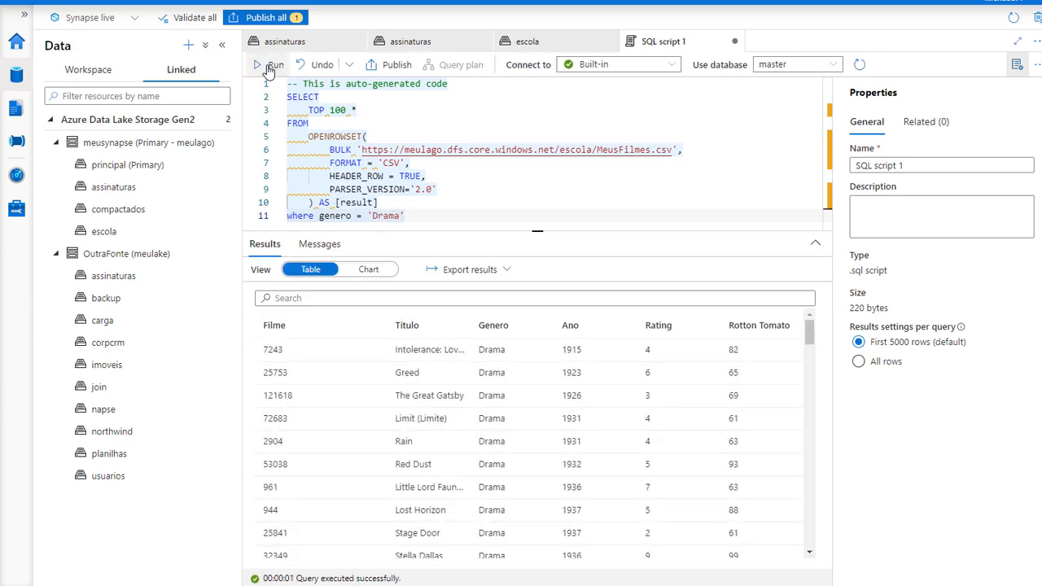
scroll(537, 459, down, 3)
scroll(538, 453, down, 20)
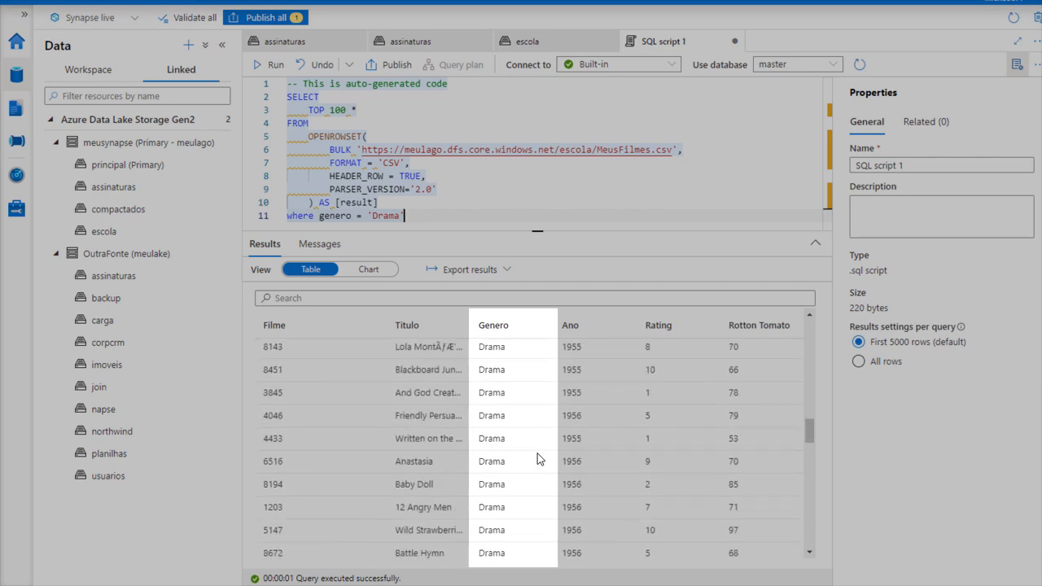
scroll(537, 452, up, 20)
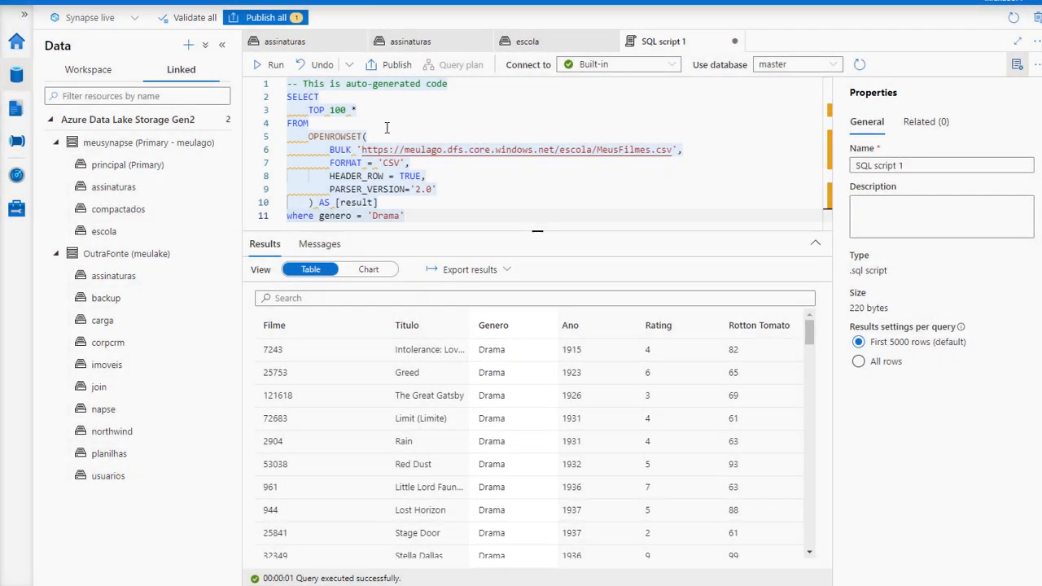
- Replace TOP 100 * with count(*) to count the 854 Drama films
click(358, 110)
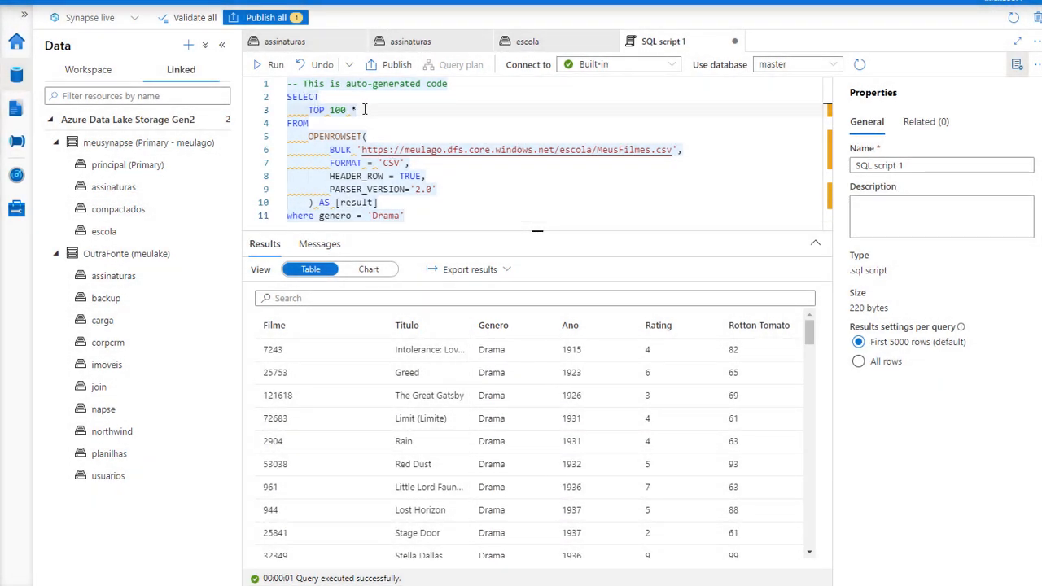
drag(365, 109, 309, 110)
text(count)
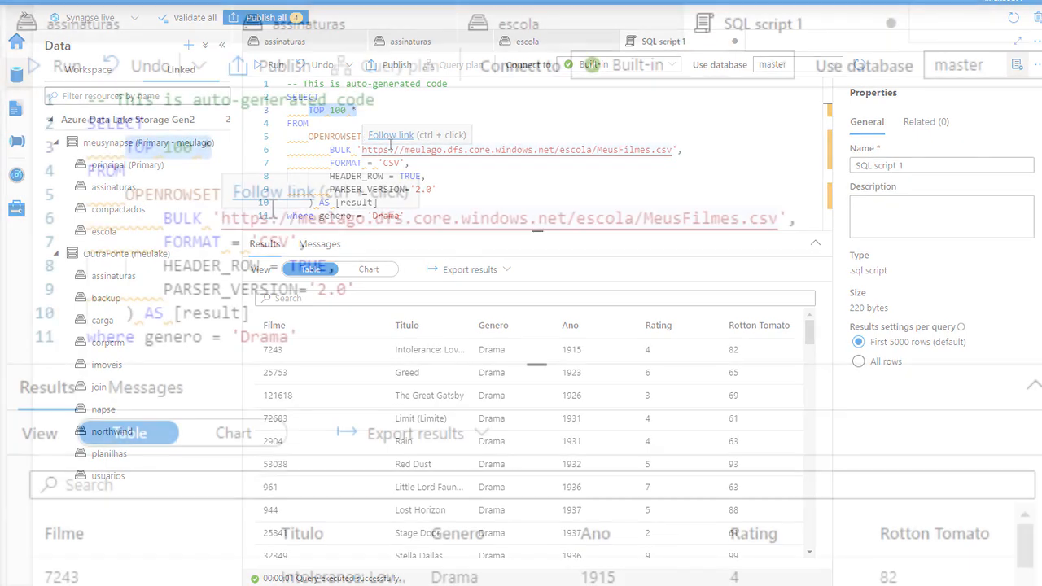
text((*)
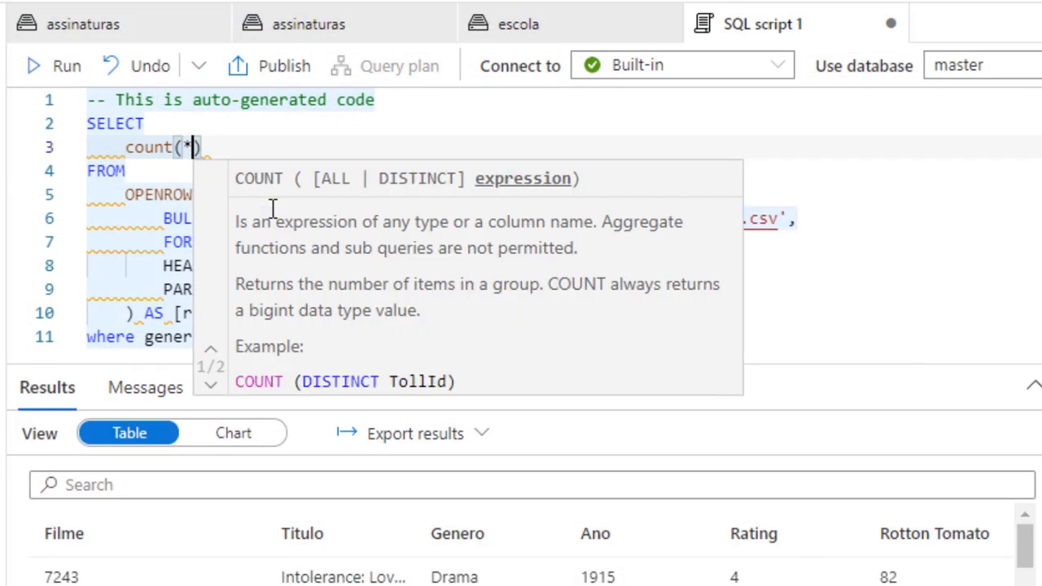
click(842, 342)
click(271, 65)
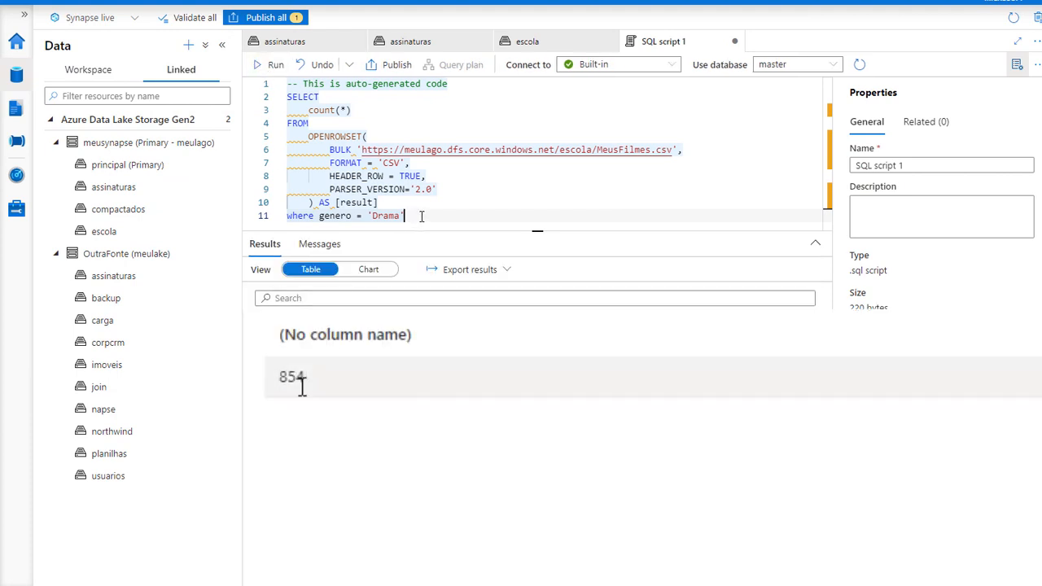
- Remove the genre filter to count all 9125 films, and open the northwind container
key(shift+Home)
key(BackSpace)
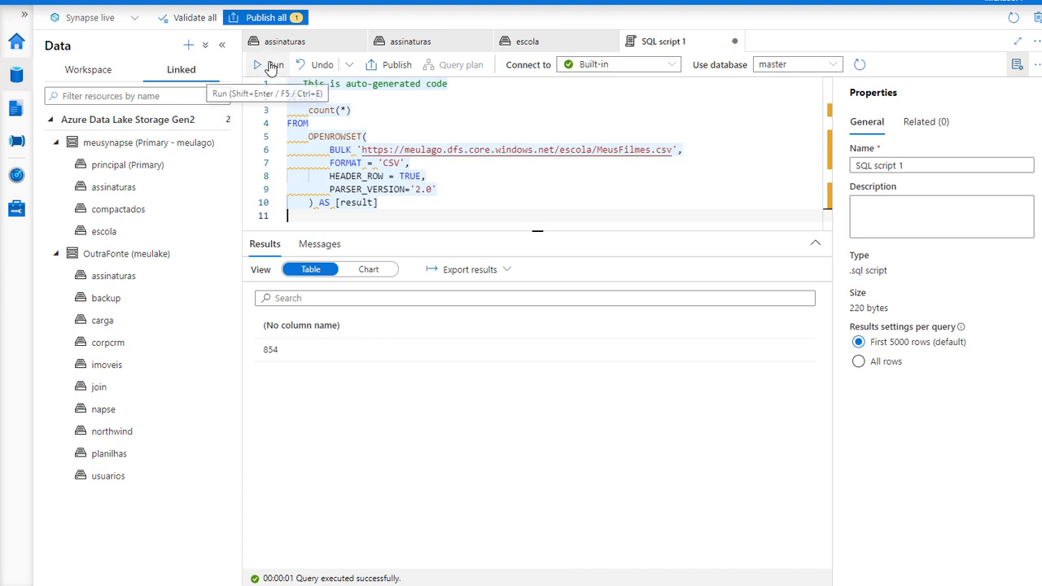
click(272, 64)
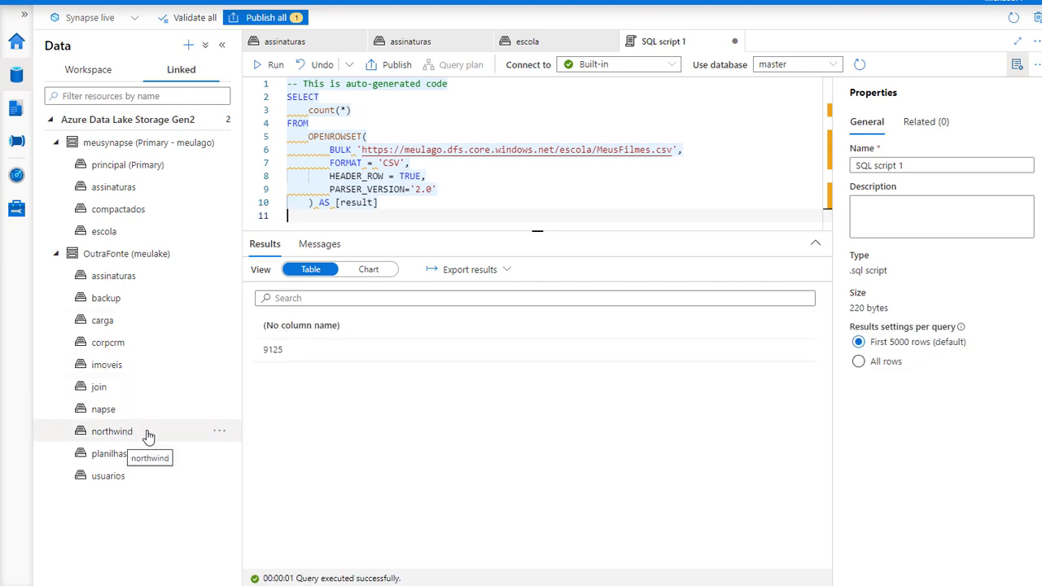
double_click(111, 431)
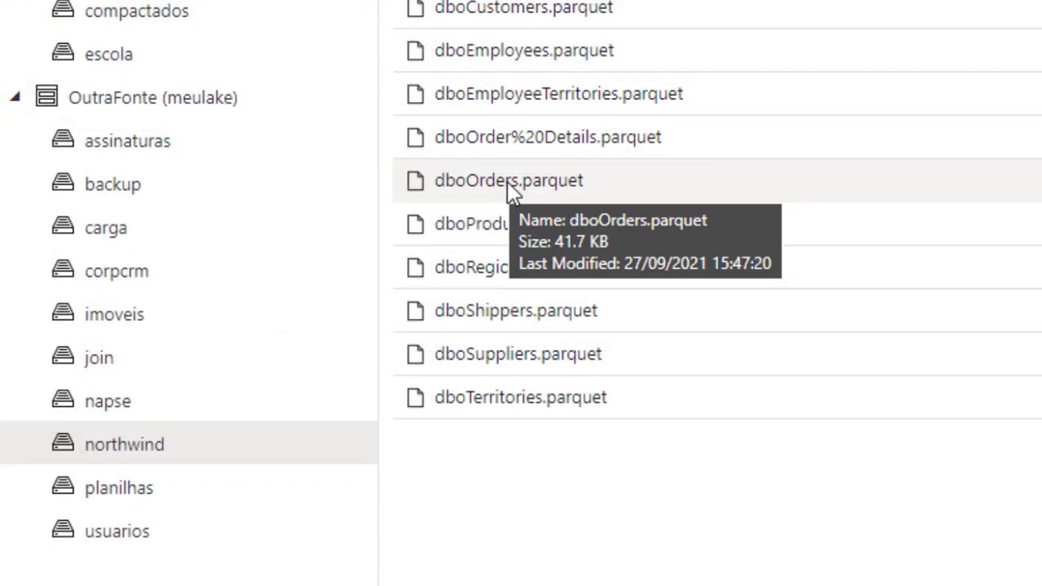
- Run a TOP 100 rows query on dboOrders.parquet and enlarge the results to view the orders
right_click(502, 192)
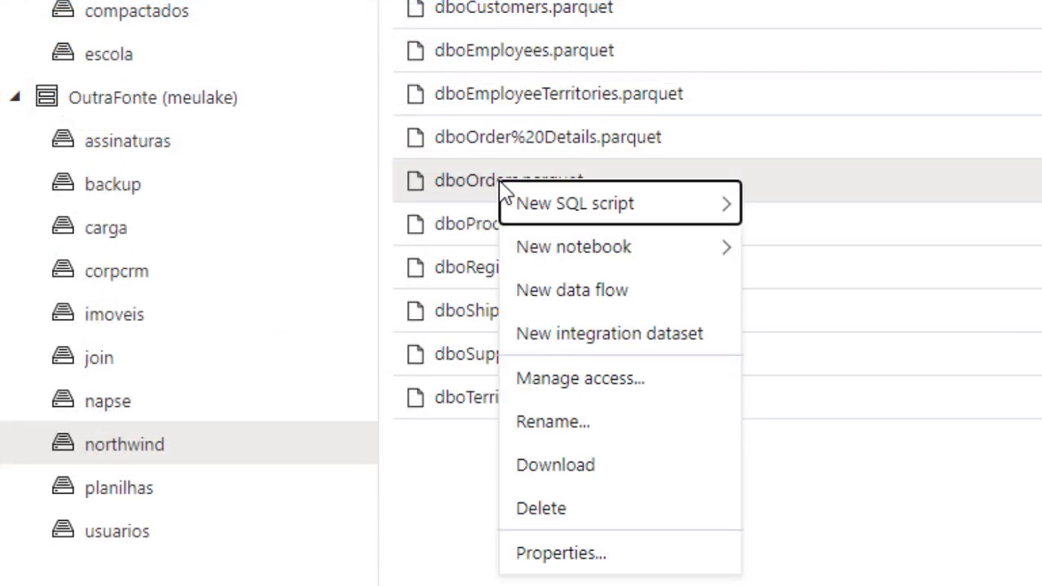
mouse_move(659, 220)
click(830, 215)
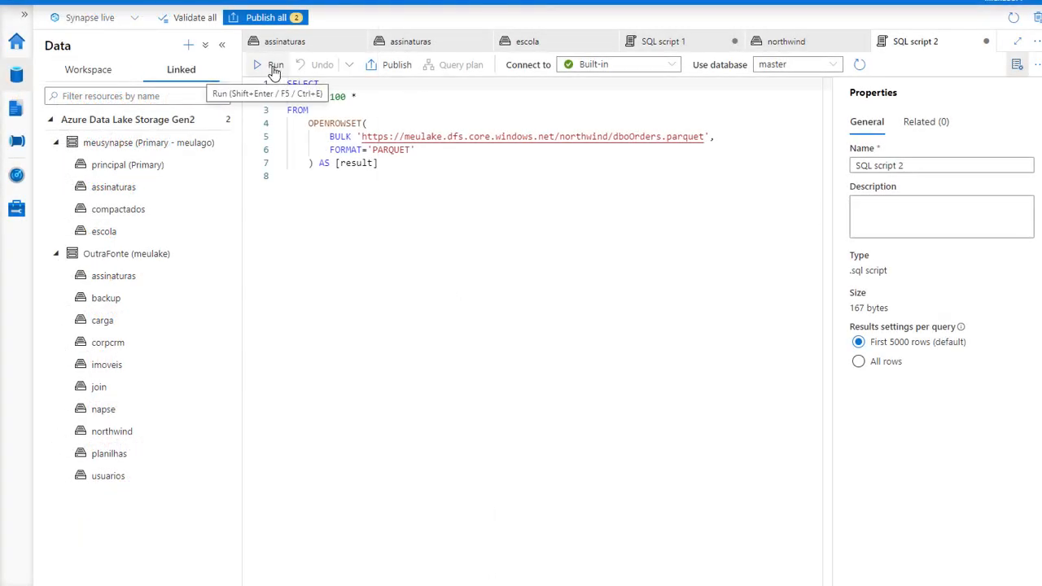
click(275, 67)
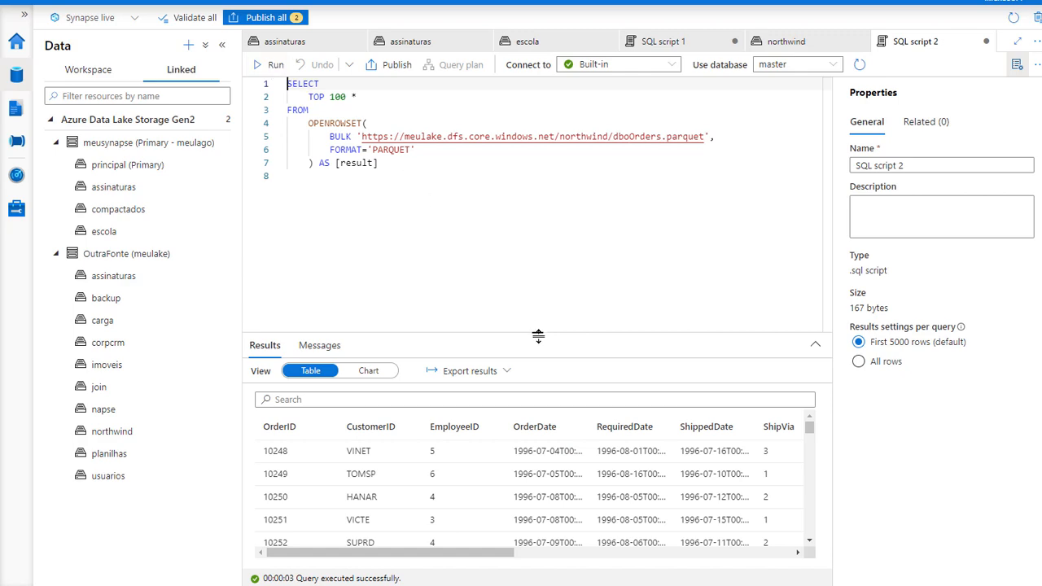
drag(538, 333, 535, 189)
scroll(503, 323, down, 15)
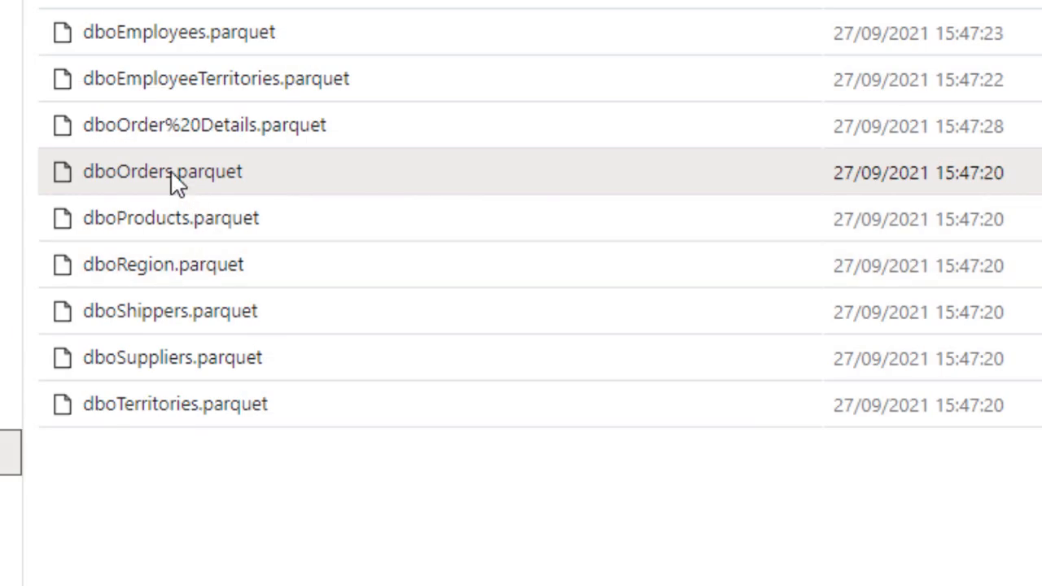
- Start an external table from dboOrders.parquet on the Built-in serverless pool
right_click(171, 176)
mouse_move(281, 199)
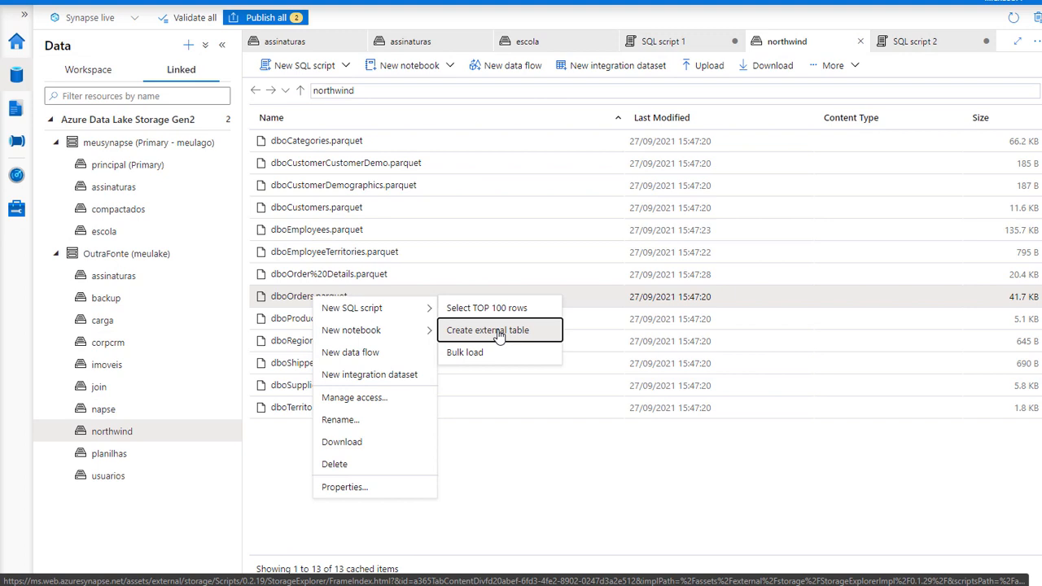
click(499, 332)
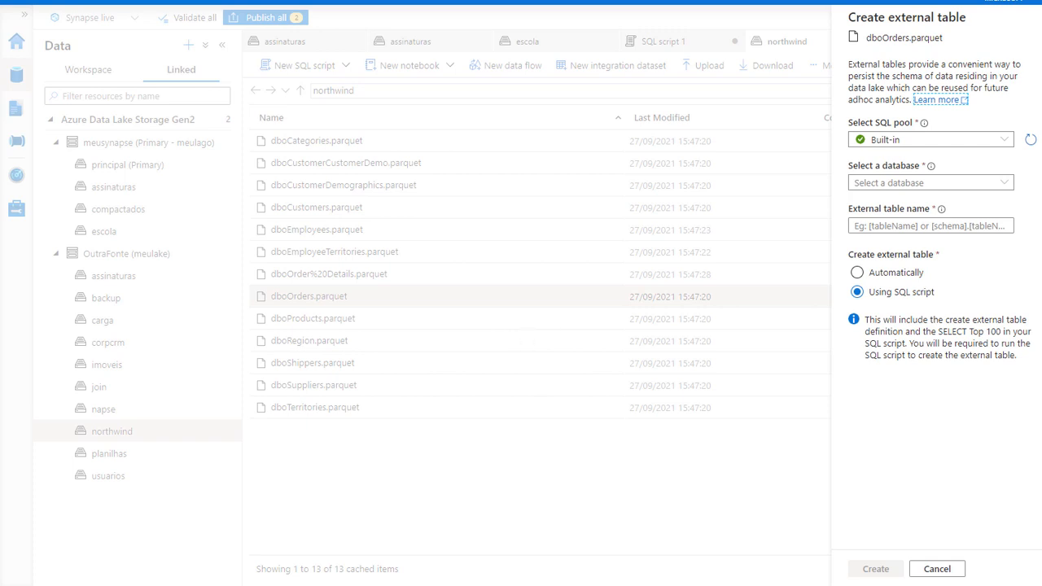
click(1008, 140)
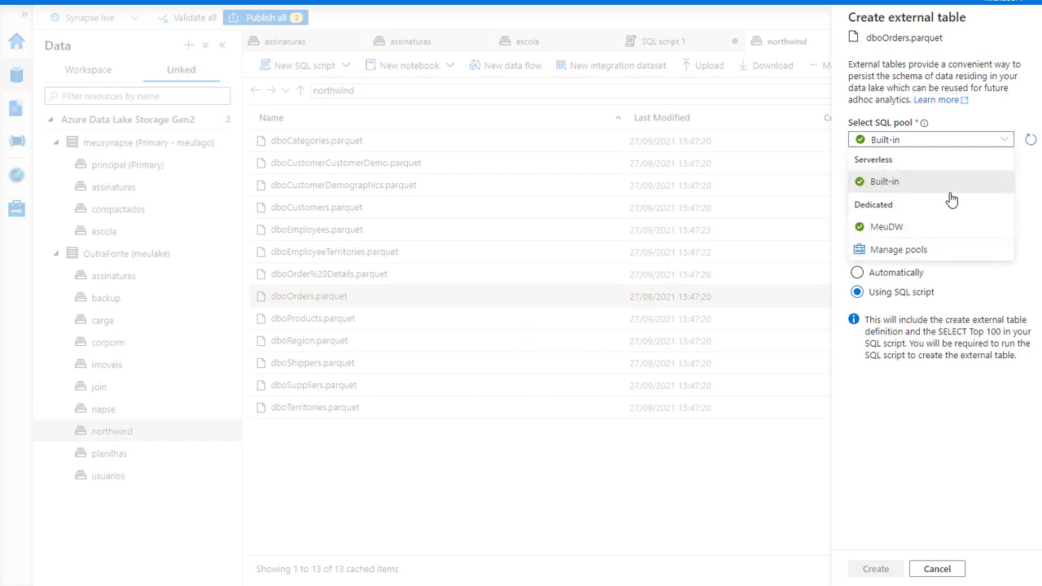
click(901, 182)
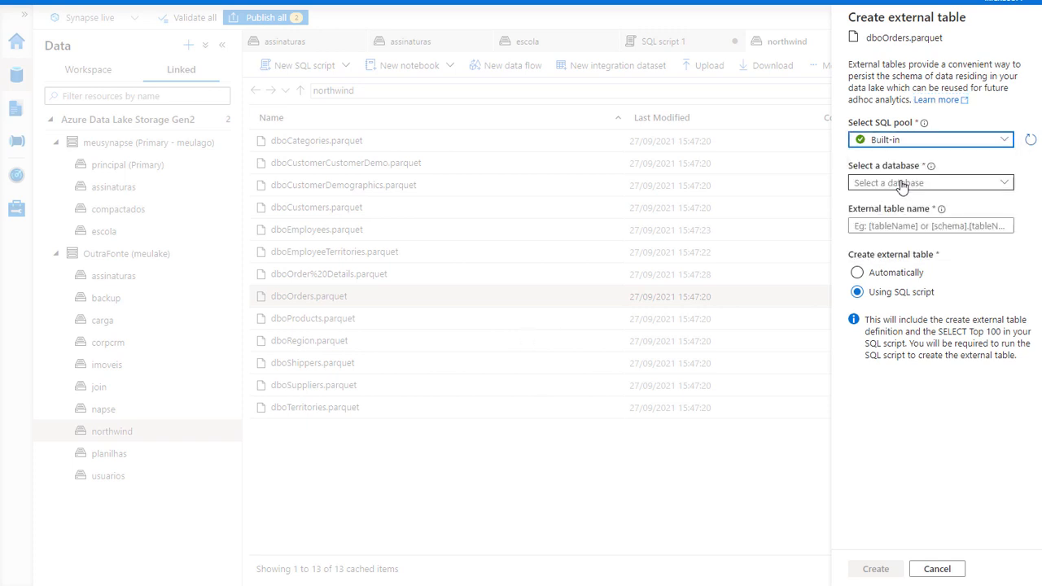
- Create the new database Temporario and name the external table Pedidos
click(992, 184)
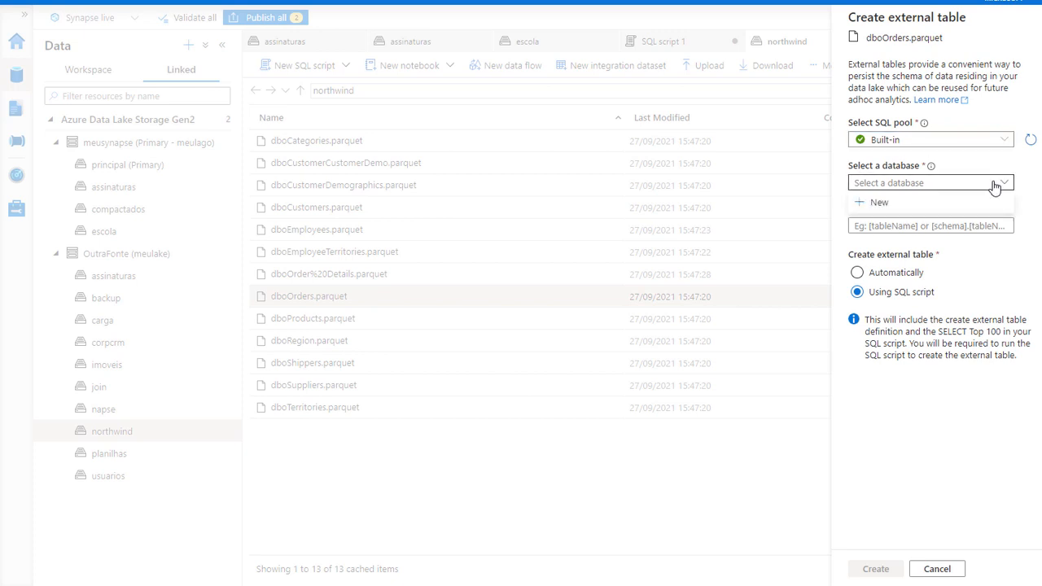
click(877, 205)
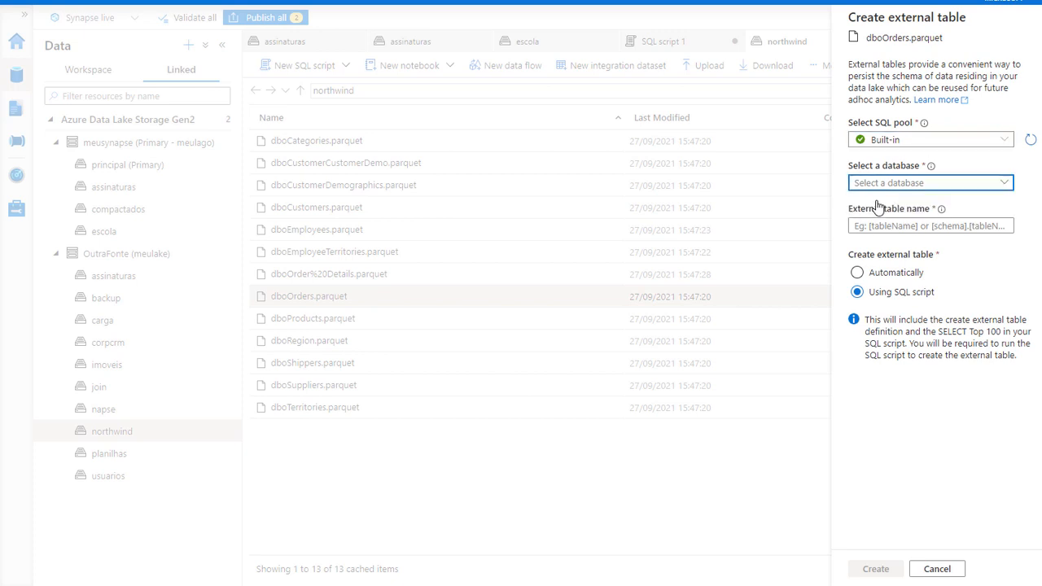
click(876, 95)
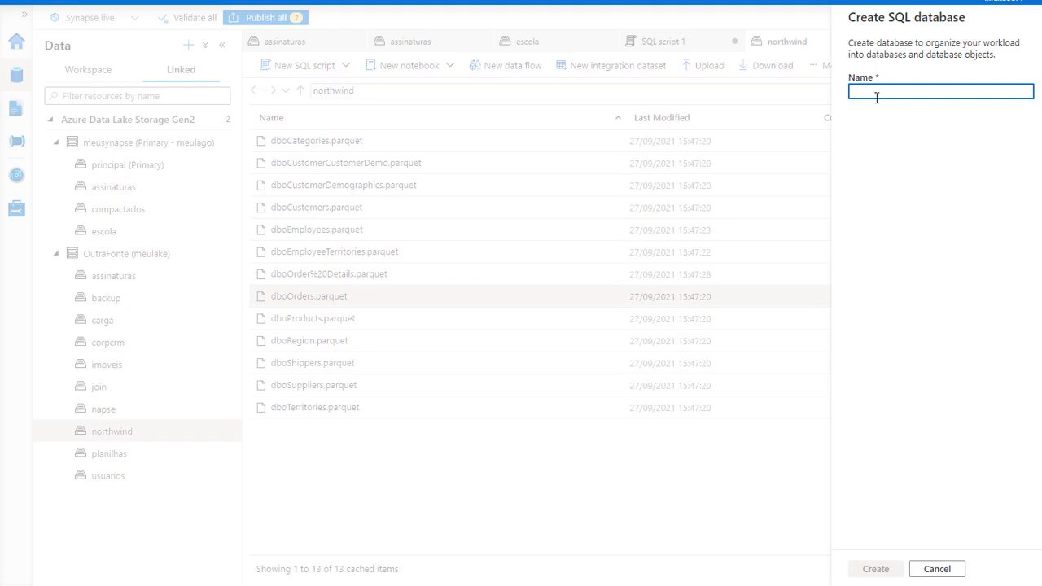
text(Temper)
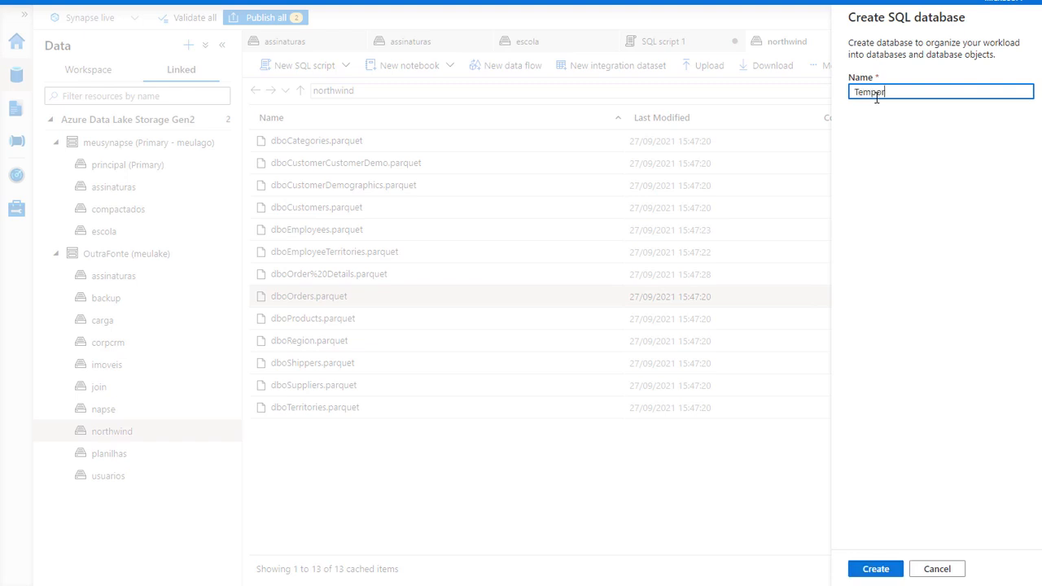
click(875, 569)
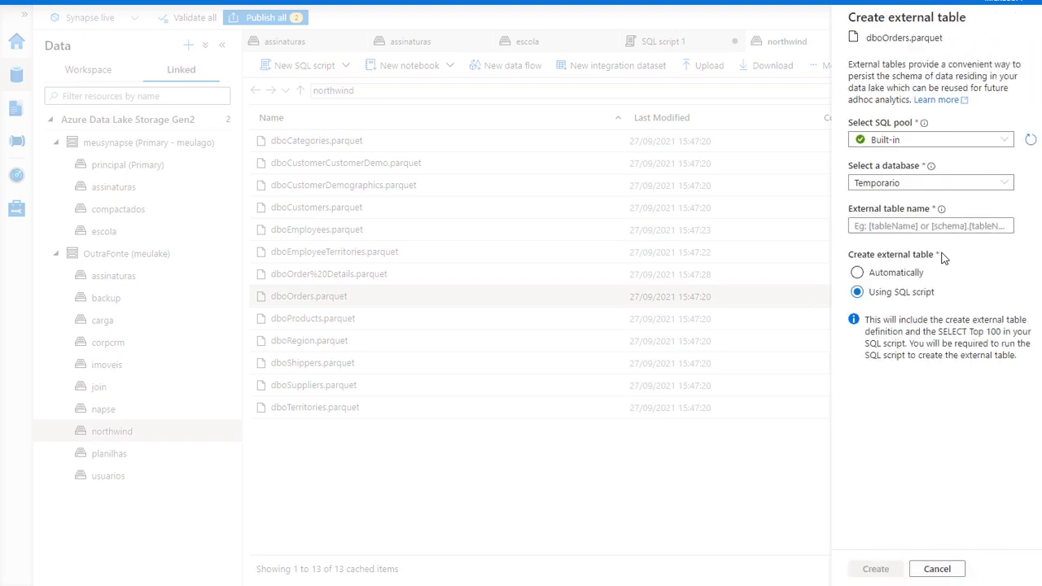
click(872, 226)
text(Pedidos)
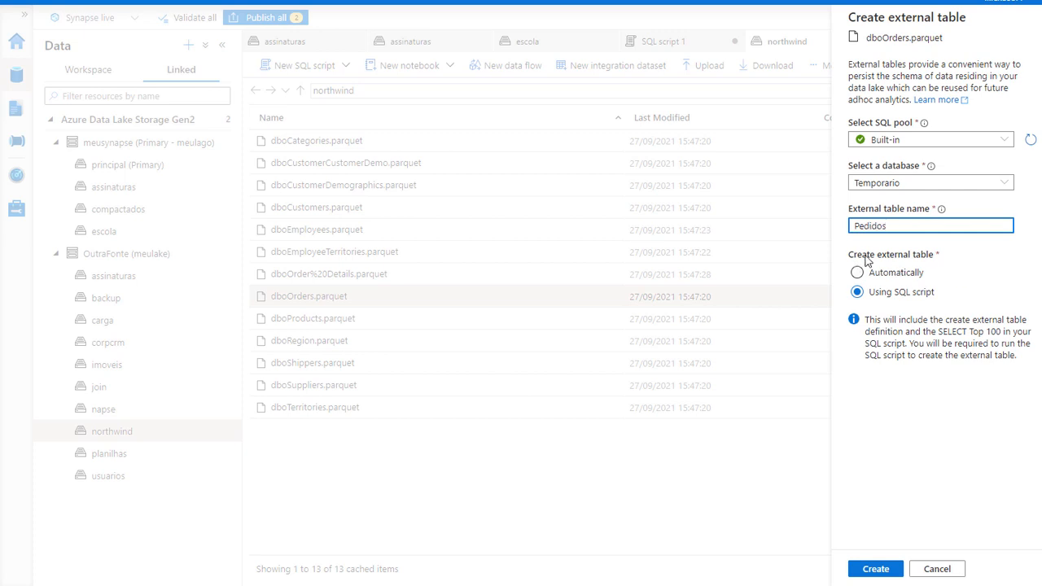
- Generate the Create external table script for Pedidos in SQL script 3, review it, and run it
click(882, 576)
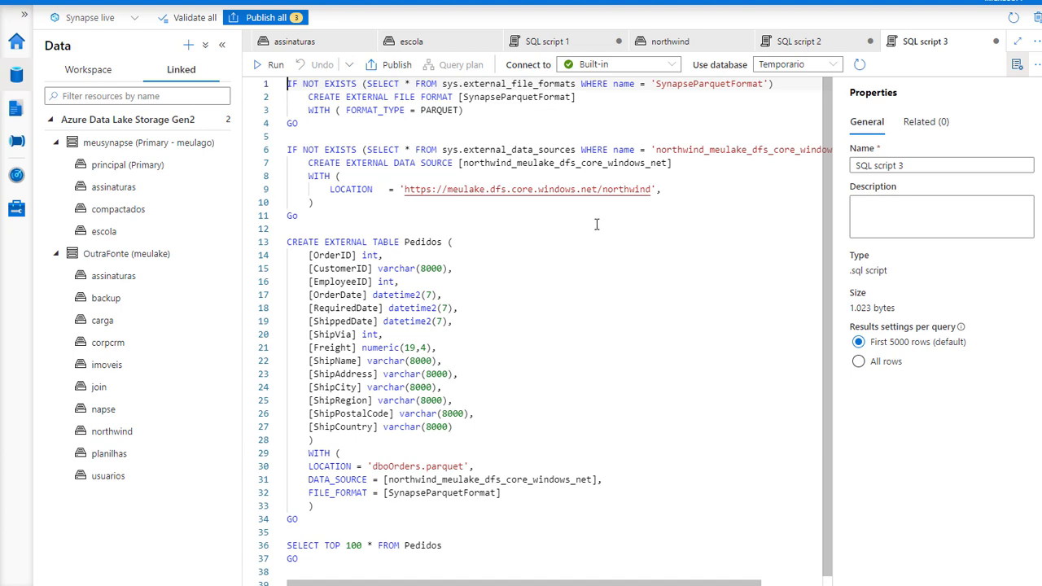
scroll(596, 224, down, 1)
scroll(596, 232, up, 1)
drag(406, 245, 440, 241)
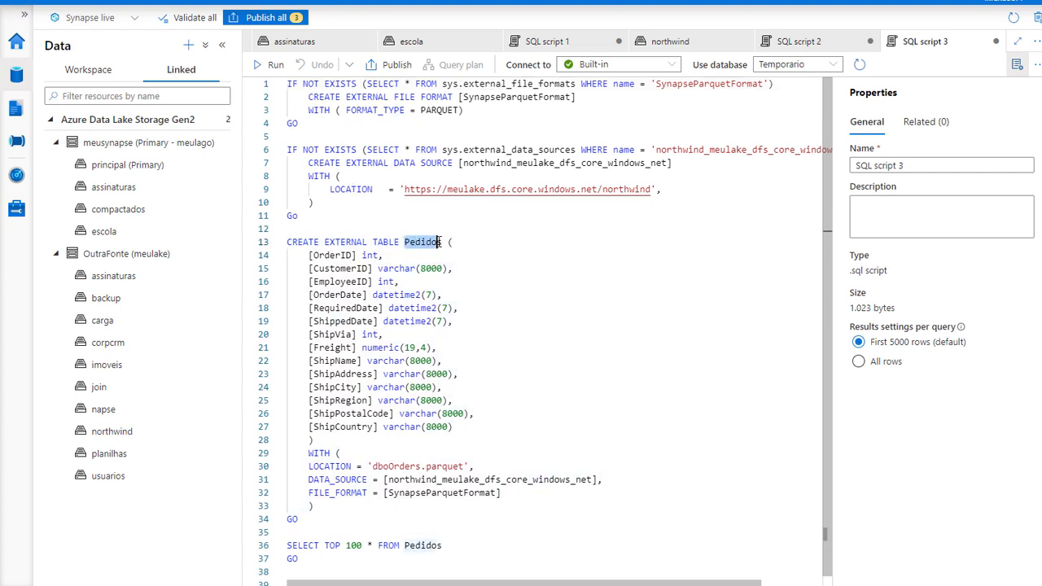
click(494, 256)
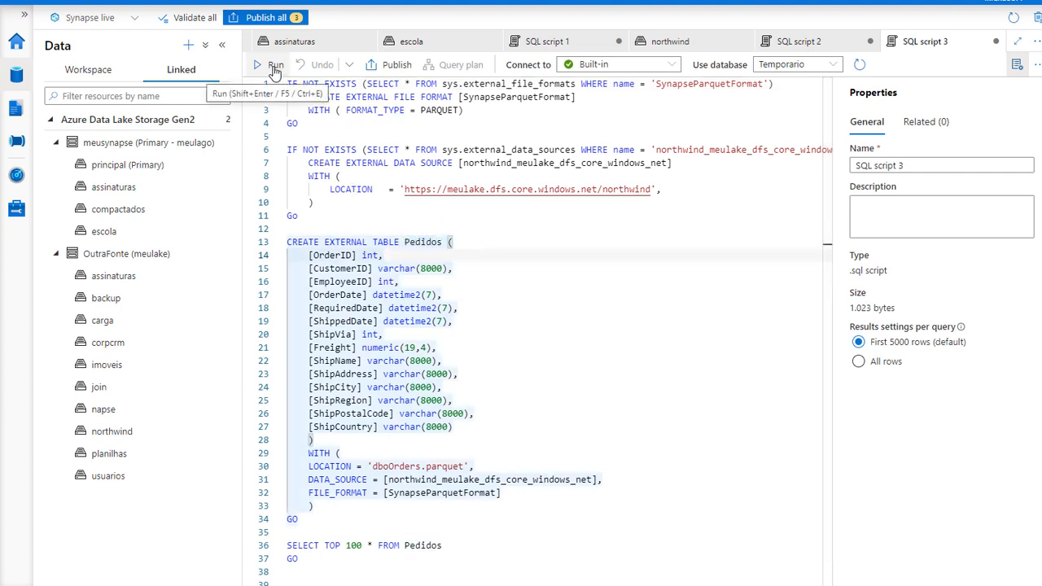
click(274, 70)
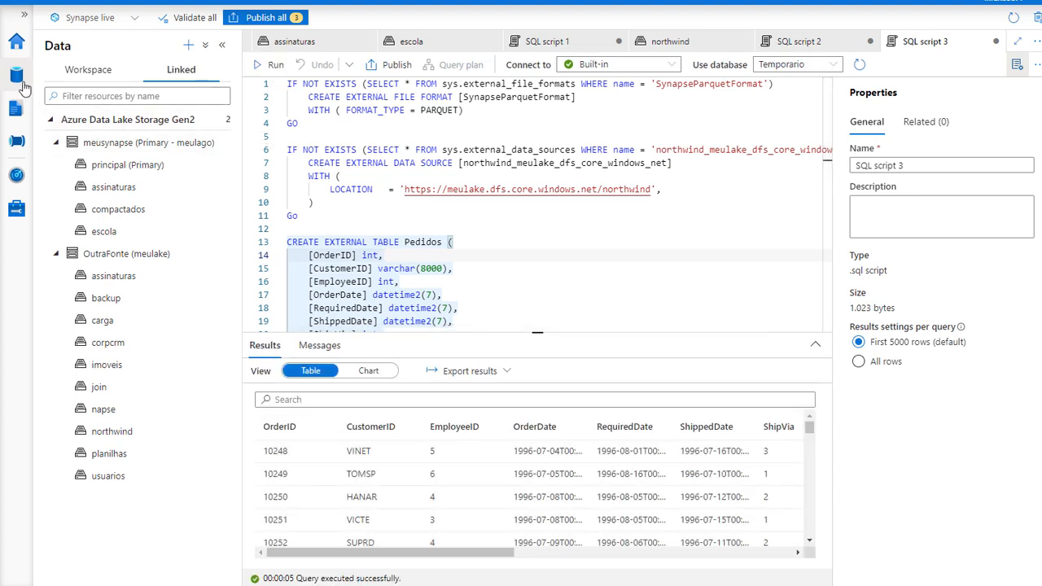
- Create a new empty SQL script connected to the Built-in pool and the Temporario database
click(14, 109)
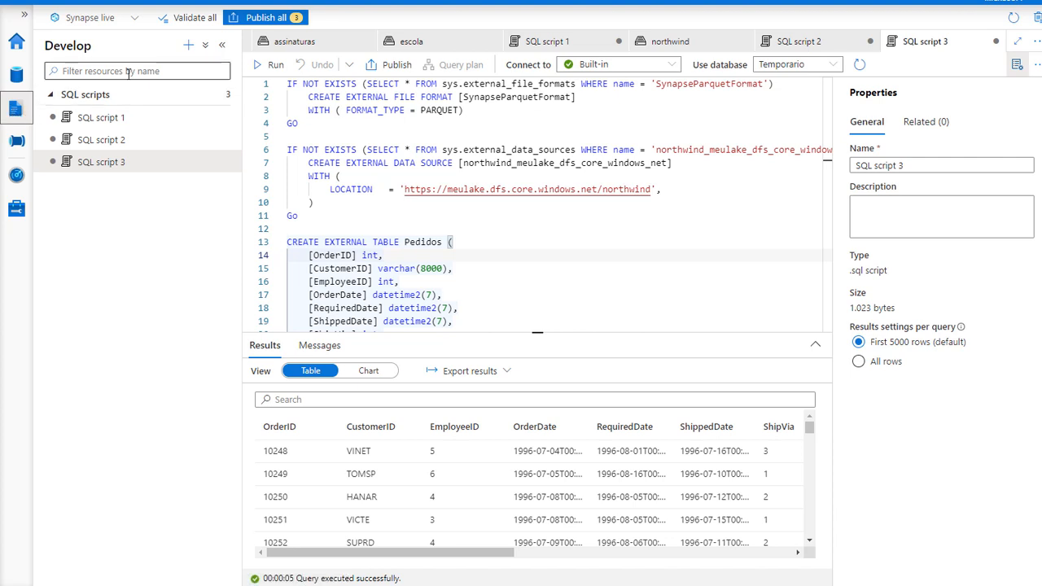
click(188, 45)
click(222, 66)
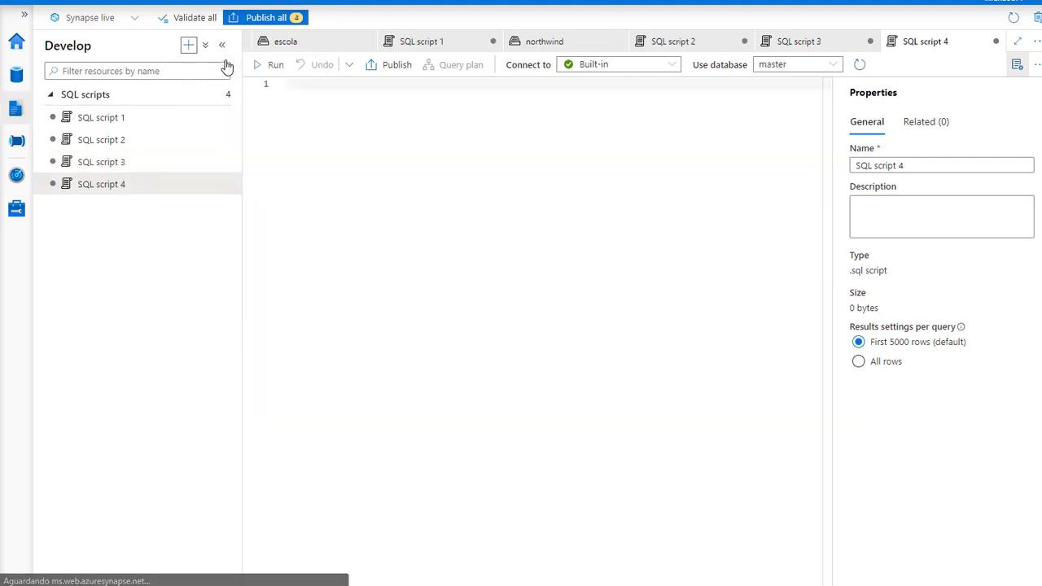
click(672, 68)
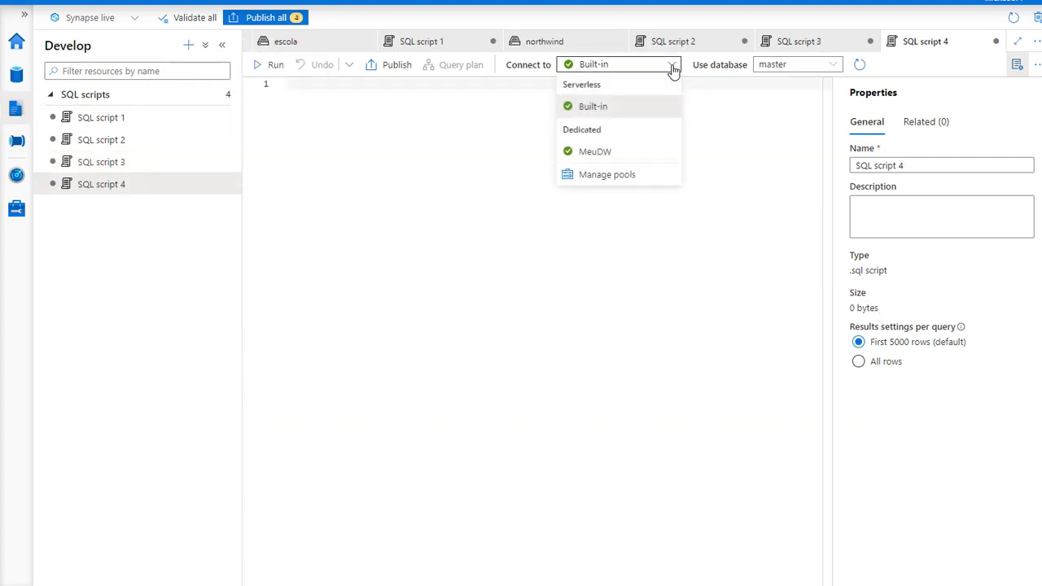
click(674, 70)
click(799, 68)
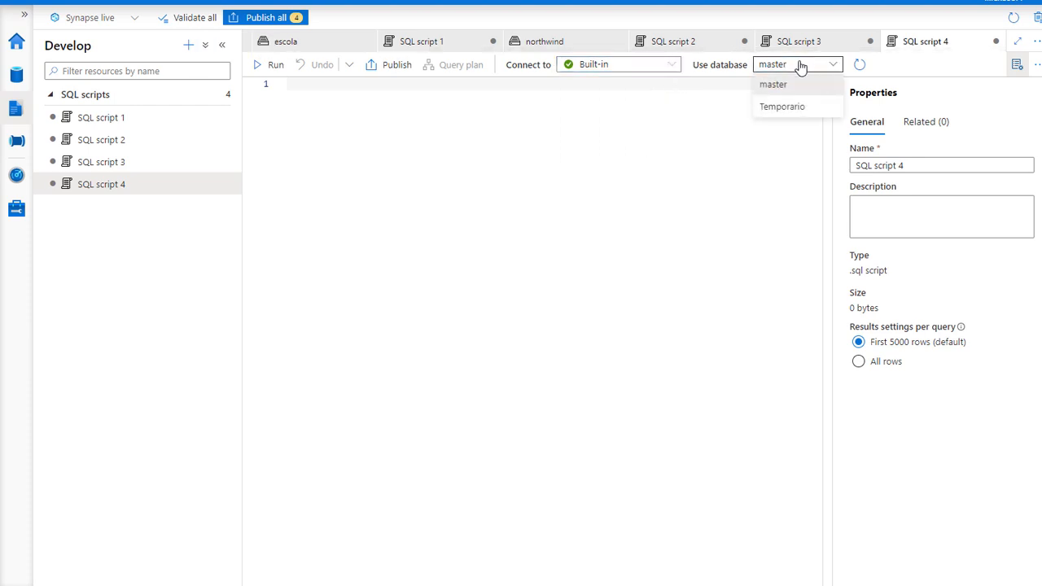
click(781, 108)
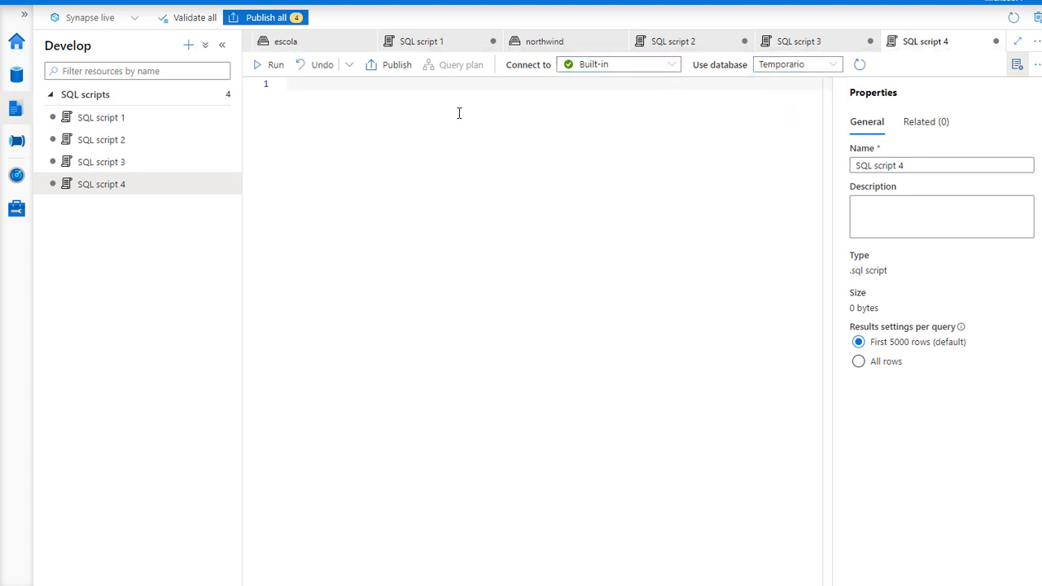
- Run select * from Pedidos and enlarge the results area
key(Return)
key(Return)
key(Return)
text(select * from)
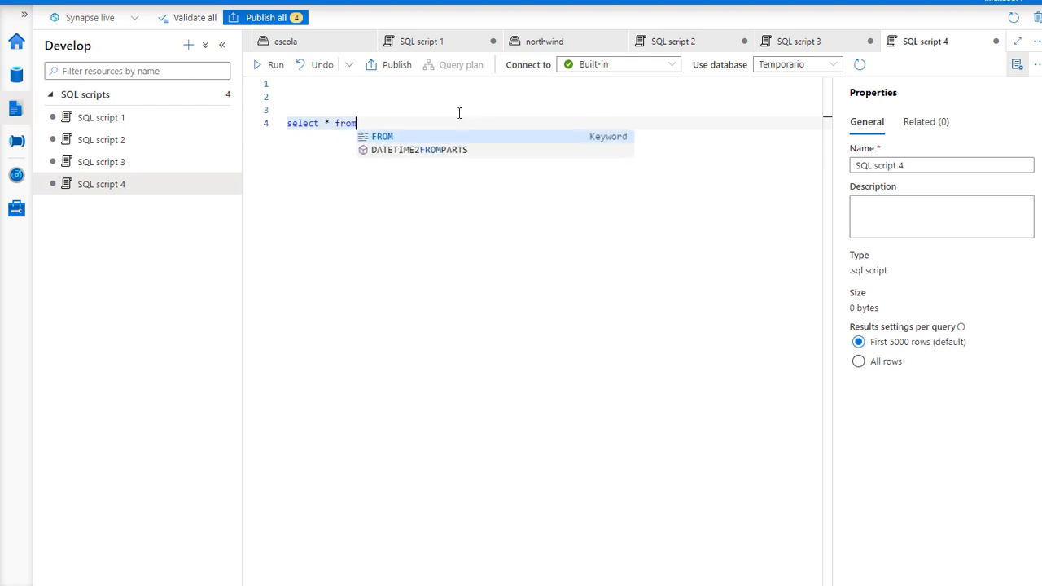
text( Pei)
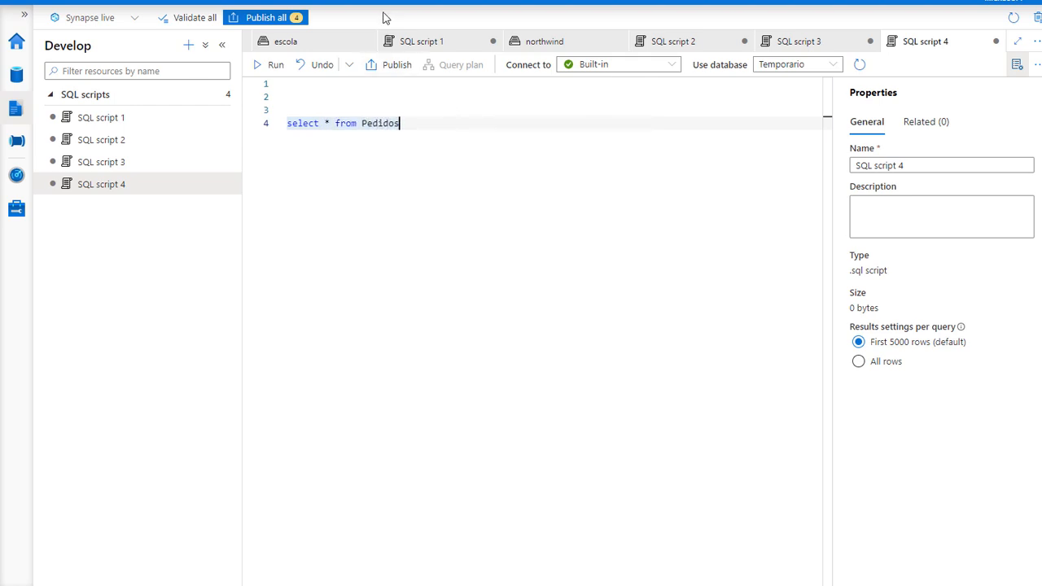
click(271, 67)
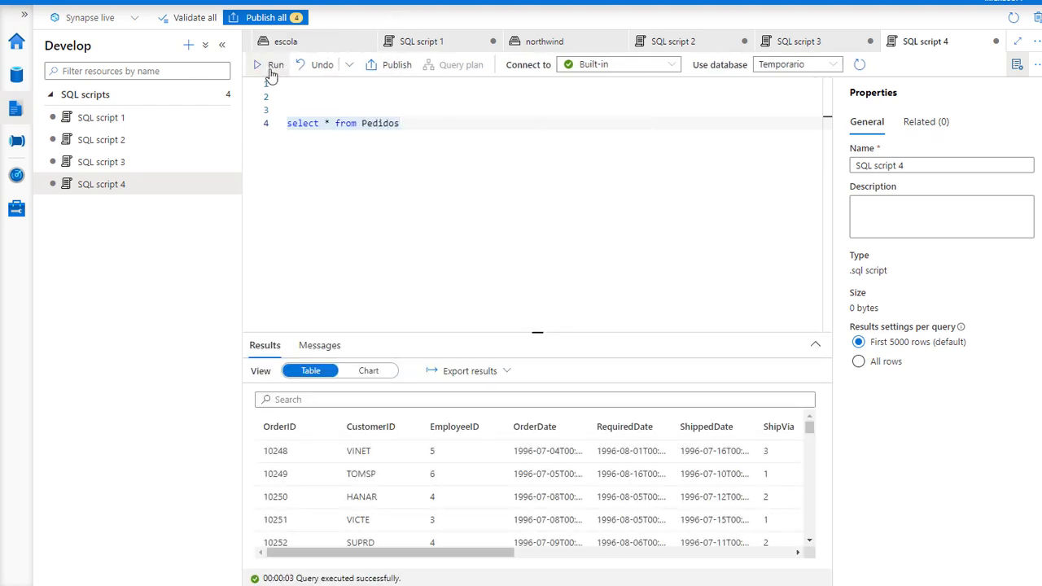
drag(534, 332, 532, 147)
scroll(556, 343, down, 20)
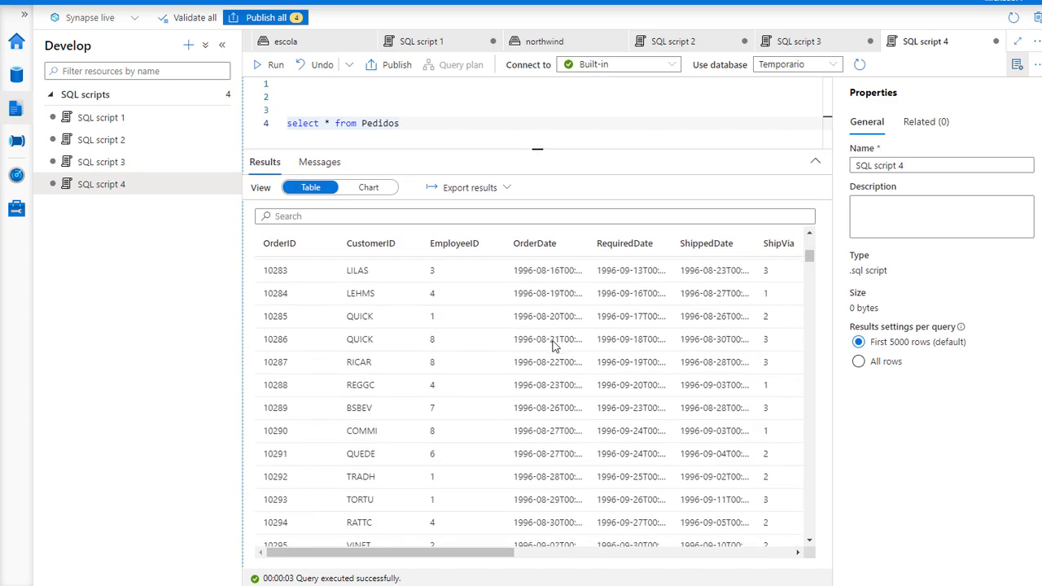
- Filter the query to Shipcountry = 'USA', rerun it, and show the results as a chart
click(404, 120)
key(Return)
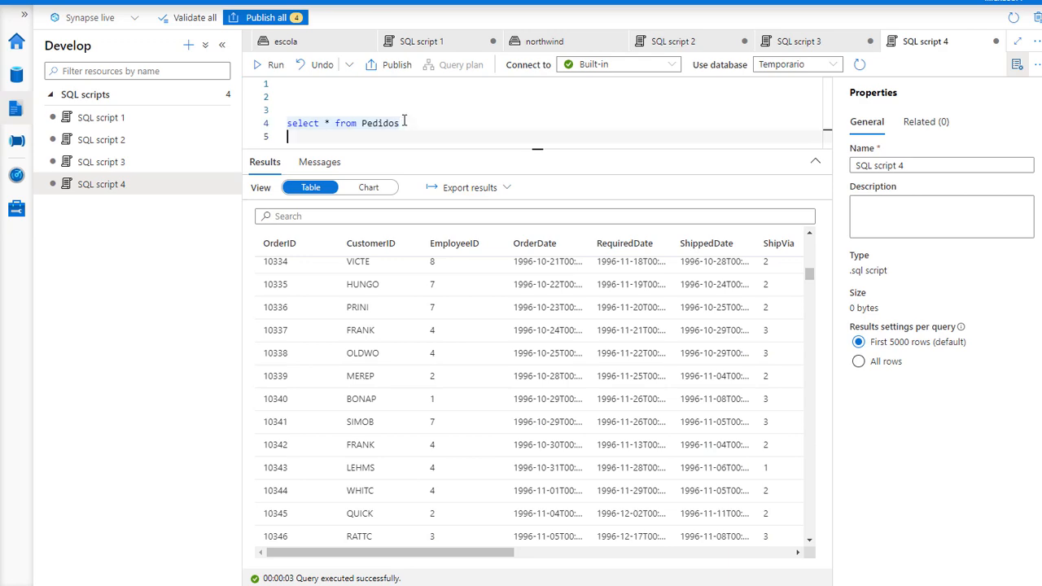
text(where )
text(Shi)
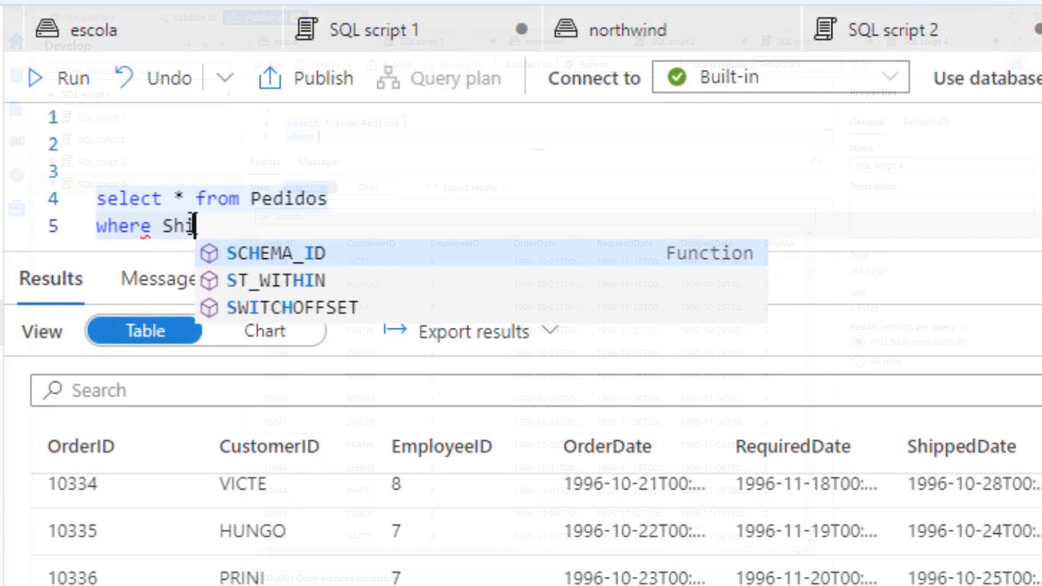
text(pcou)
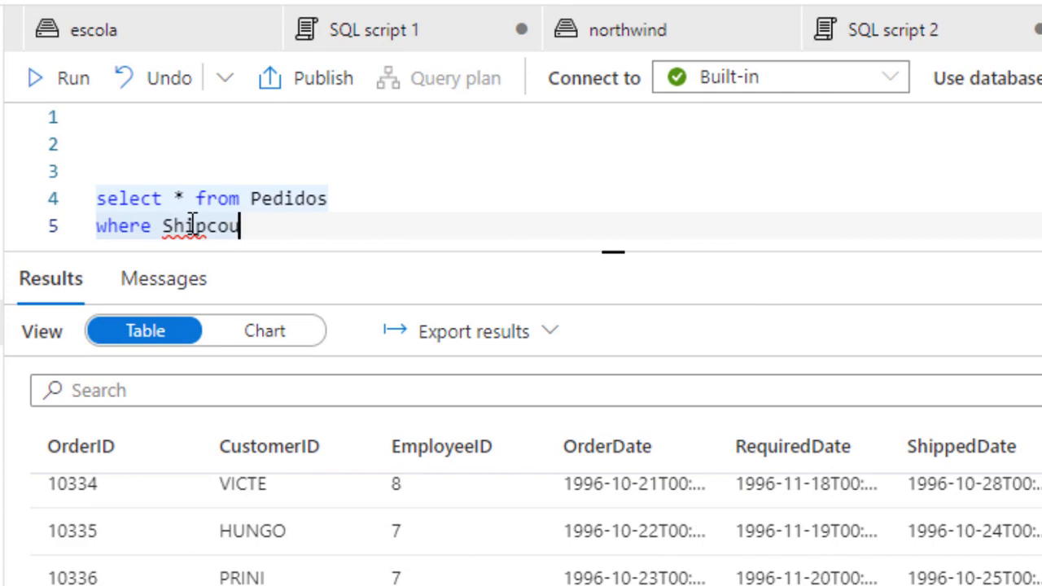
text(ntry = 'USA)
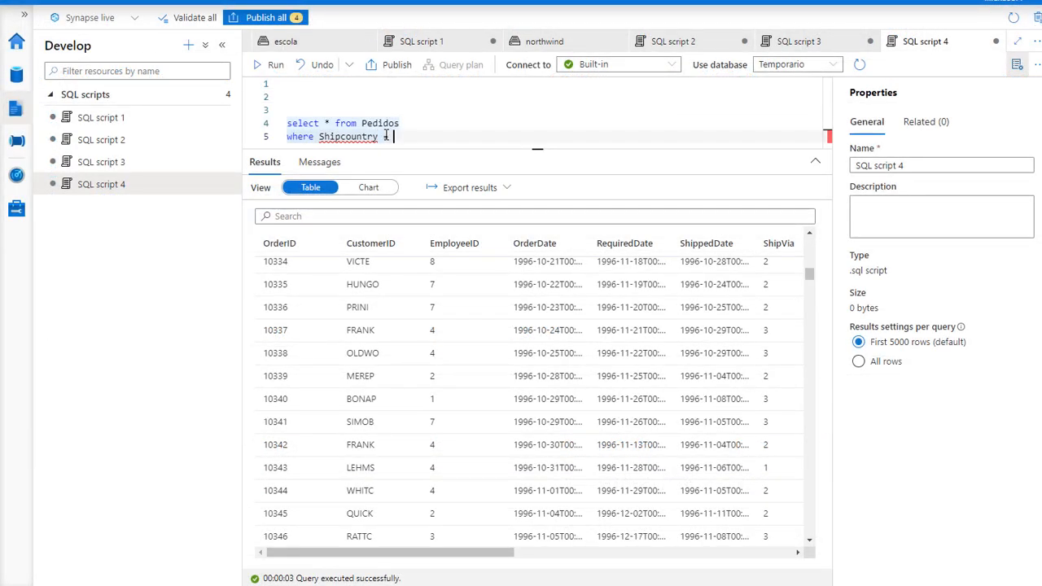
click(264, 70)
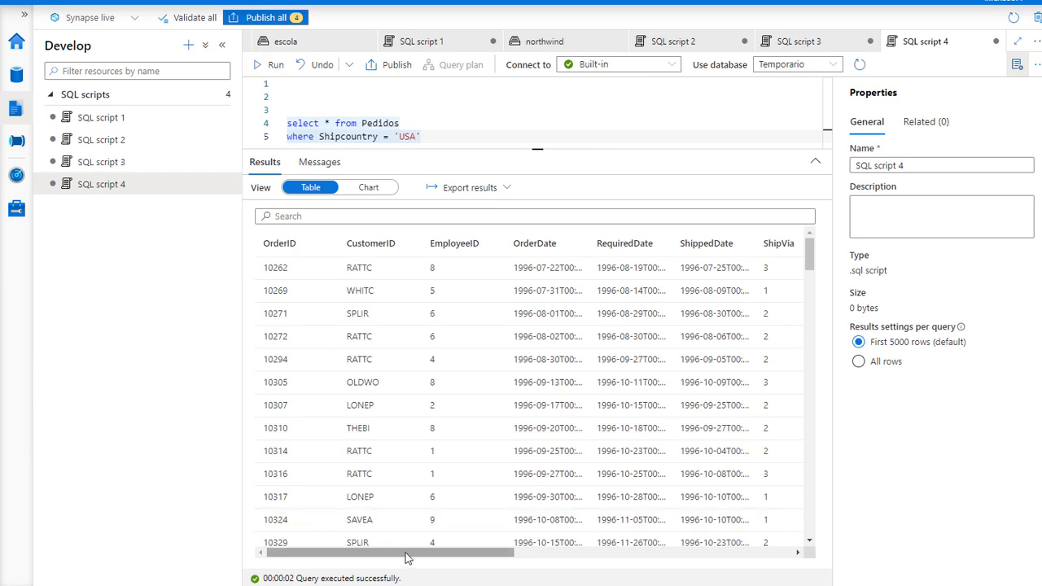
drag(410, 554, 720, 553)
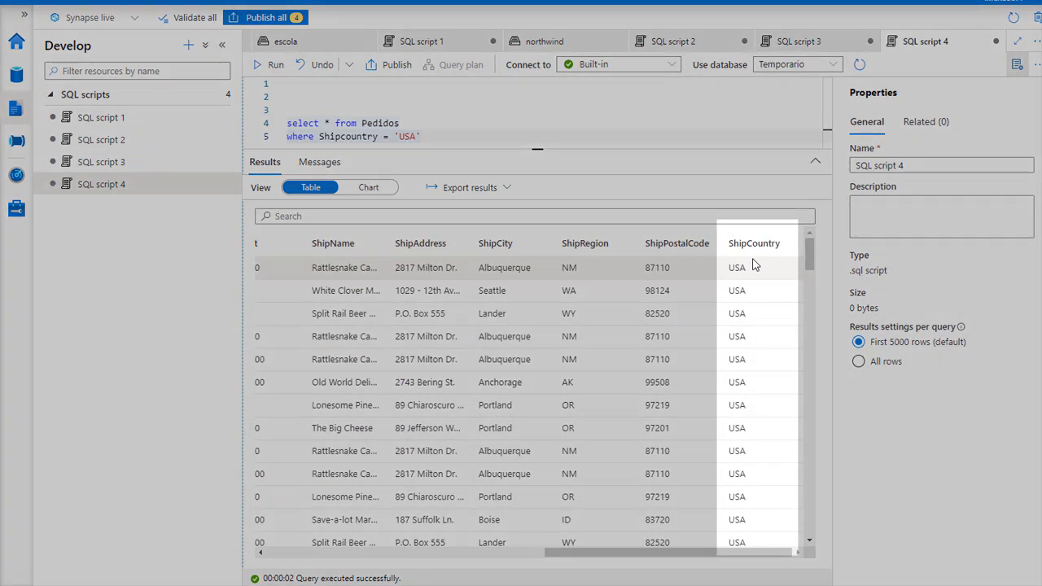
scroll(756, 290, down, 5)
scroll(755, 290, up, 5)
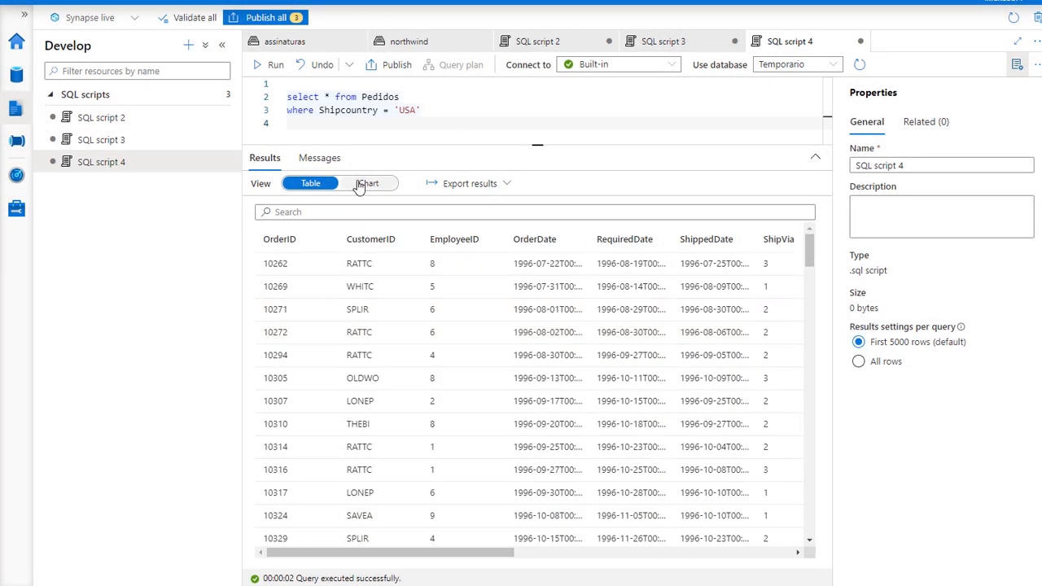
click(361, 185)
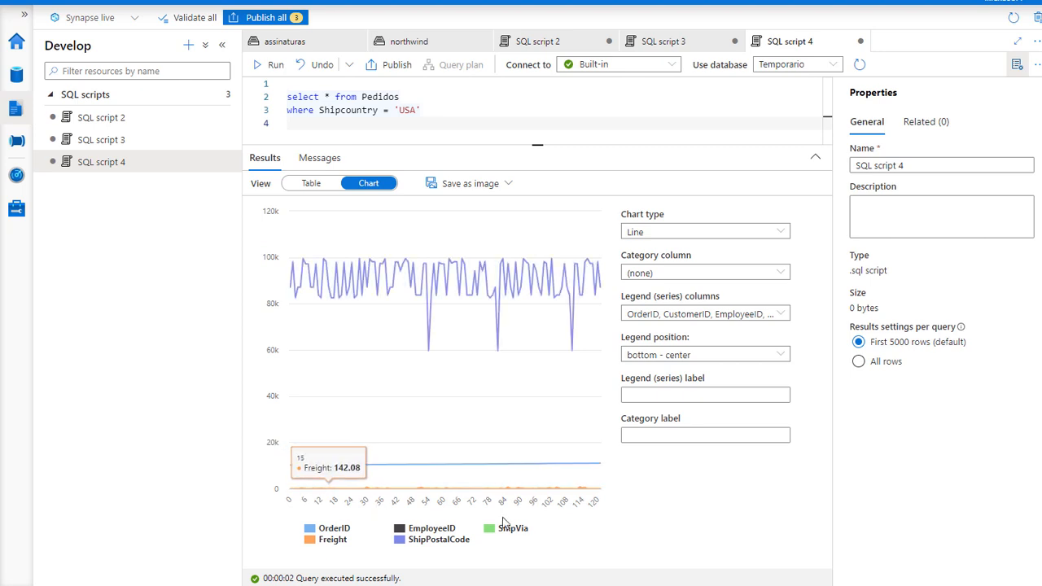
click(778, 232)
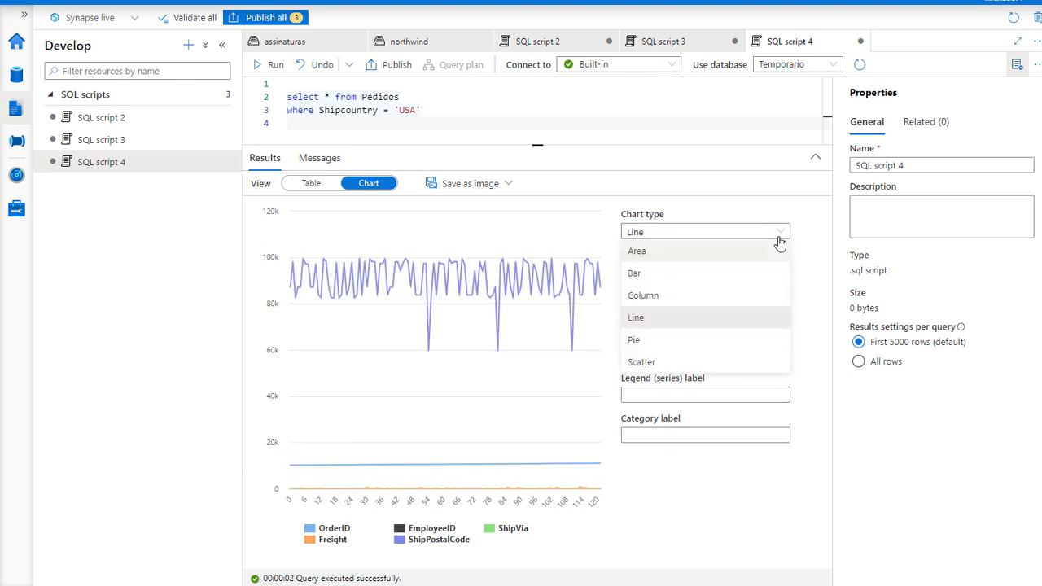
click(708, 277)
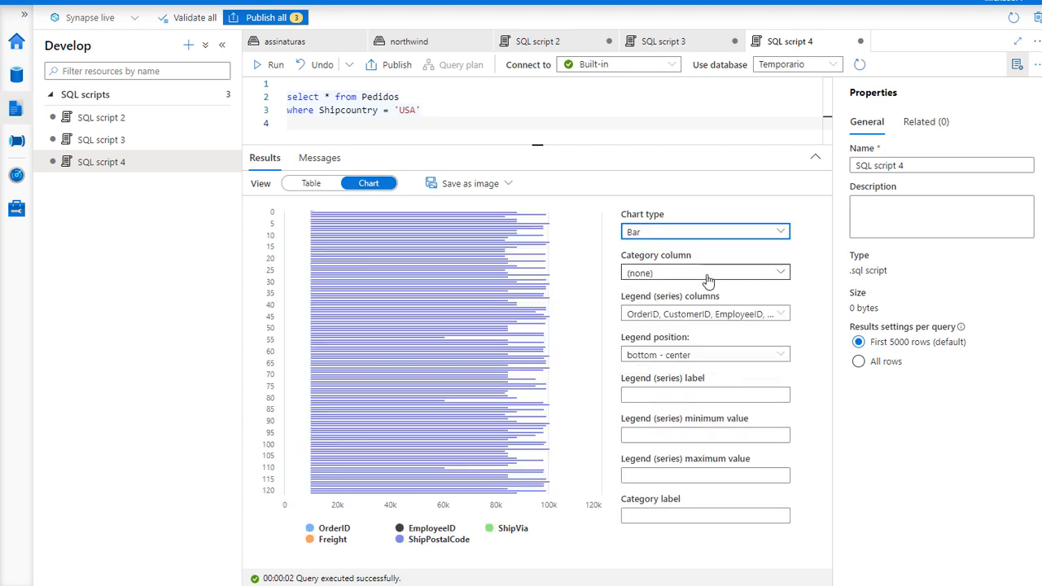
click(777, 232)
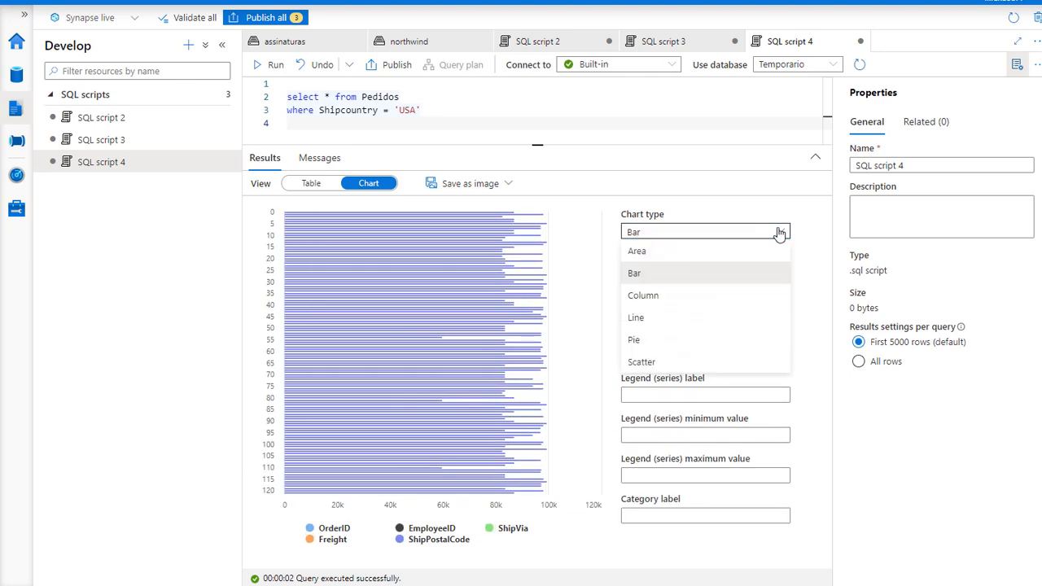
click(680, 339)
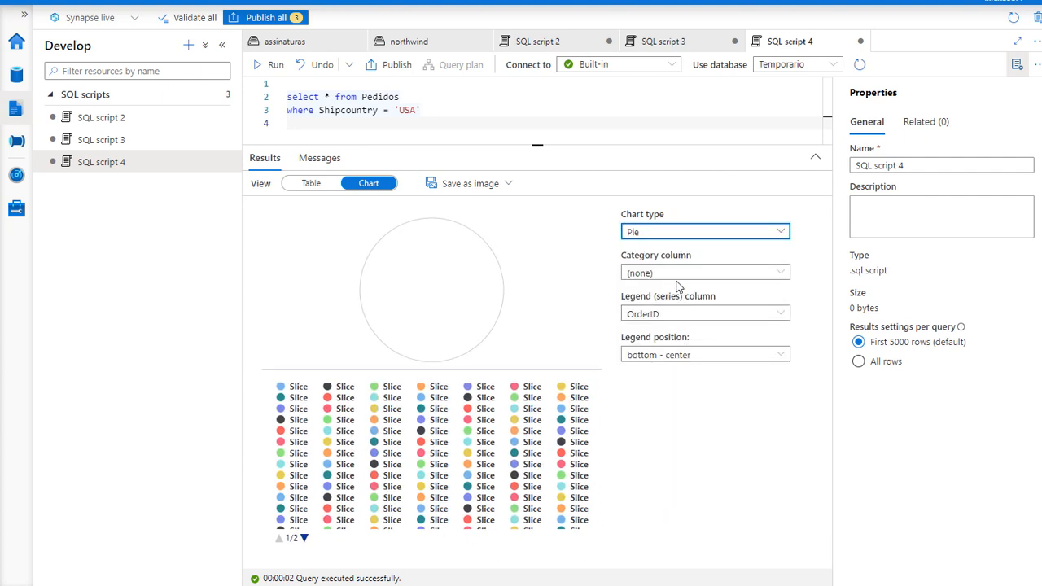
click(703, 235)
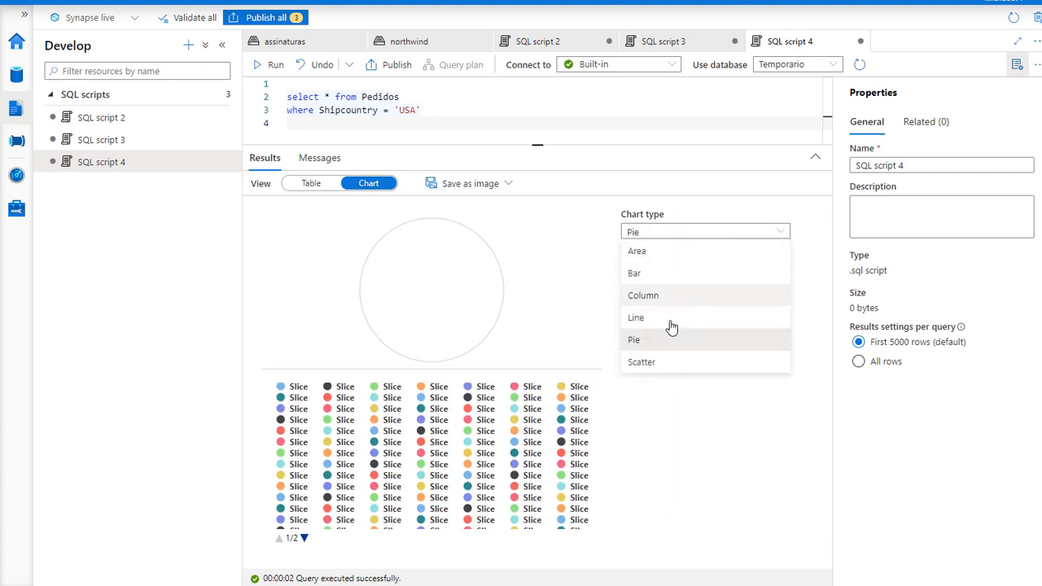
click(659, 363)
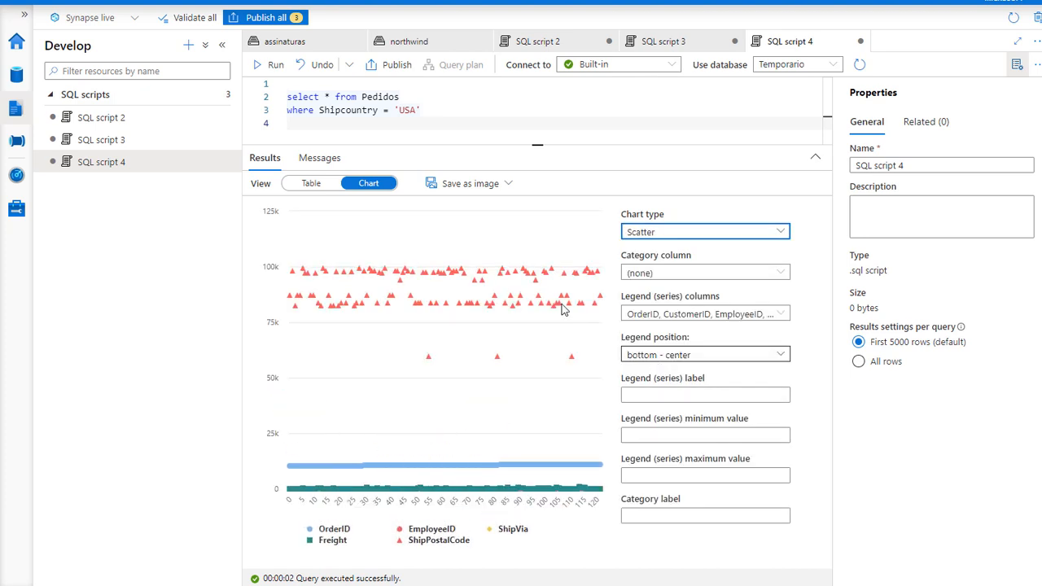
click(301, 183)
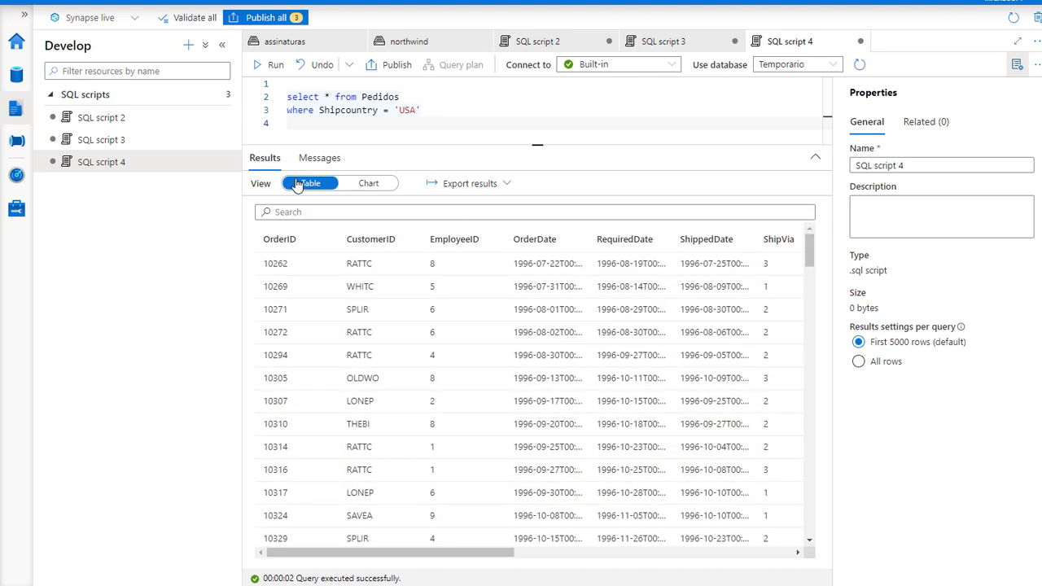
- Open the Manage hub's SQL pools and review the MeuDW pool's properties and configuration
click(17, 210)
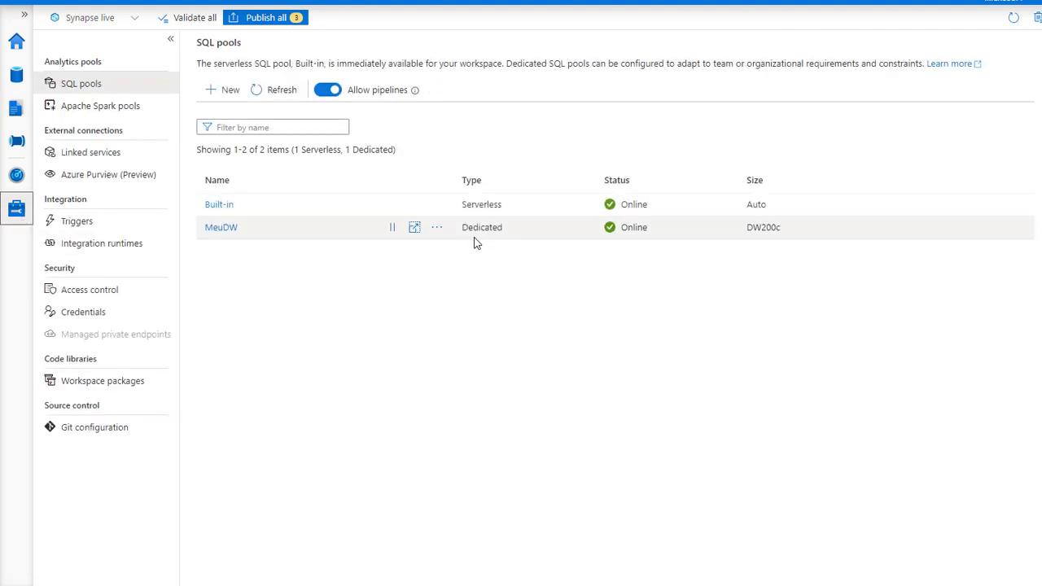
click(437, 228)
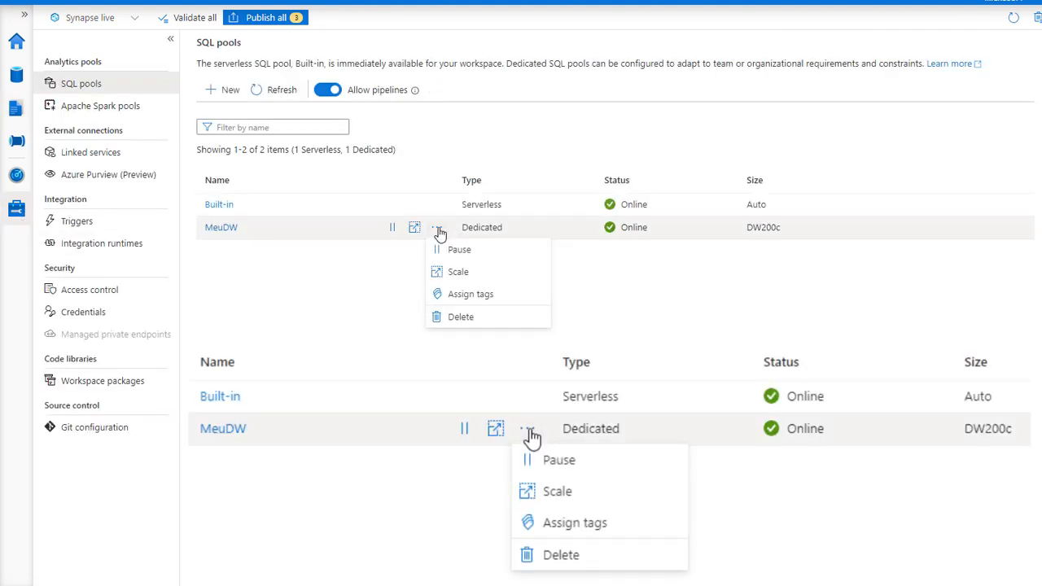
click(224, 229)
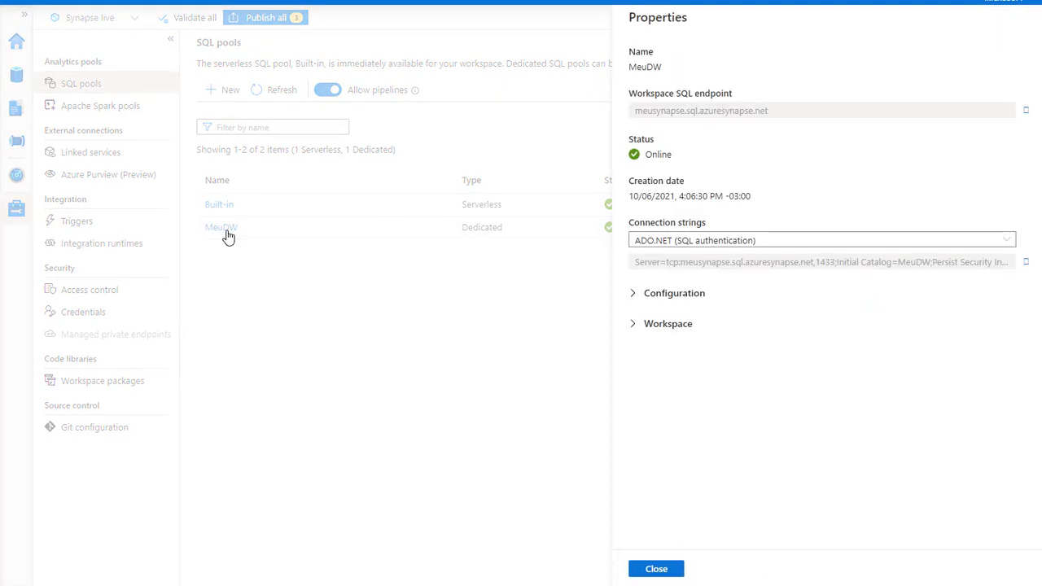
click(635, 295)
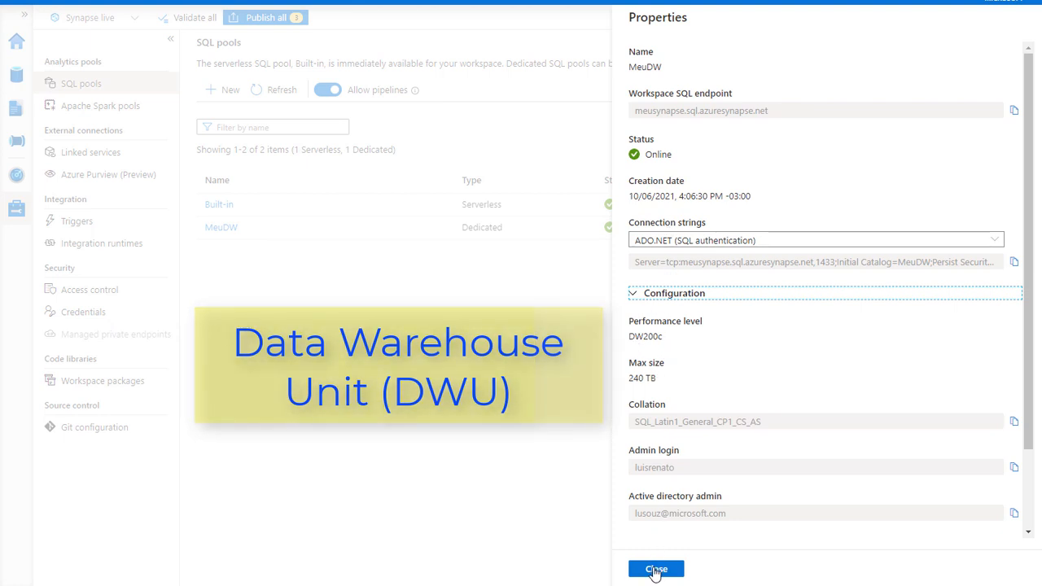
click(656, 569)
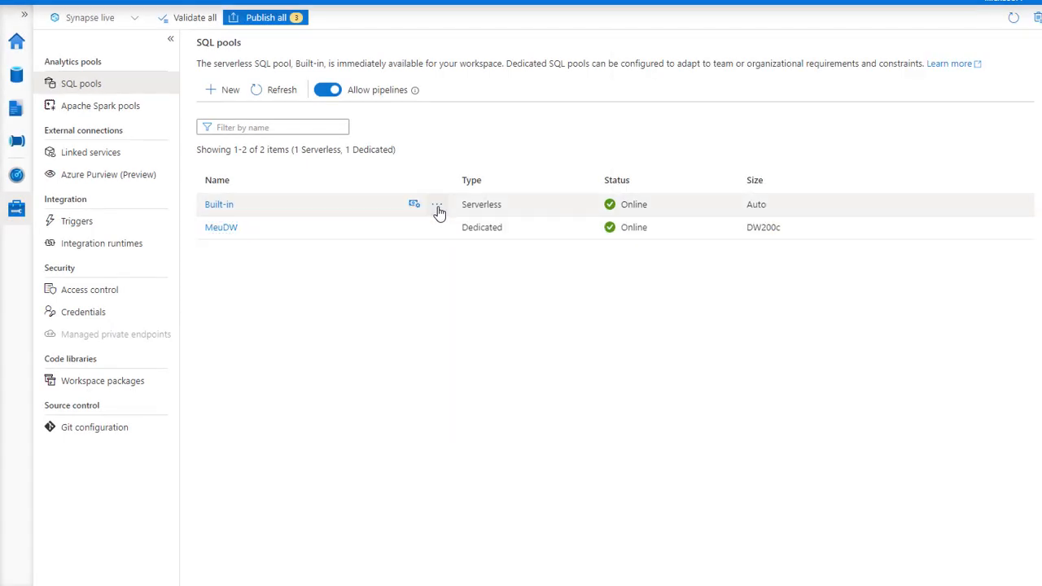
- Open Cost Control for the Built-in pool and enable daily, weekly and monthly limits at 0 TB
click(438, 207)
click(538, 234)
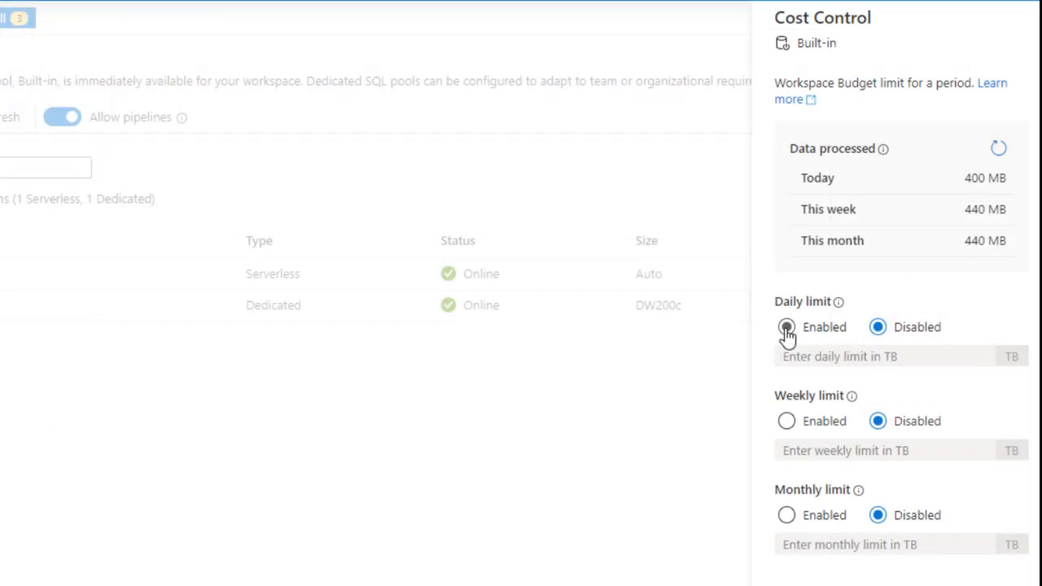
click(785, 328)
click(816, 355)
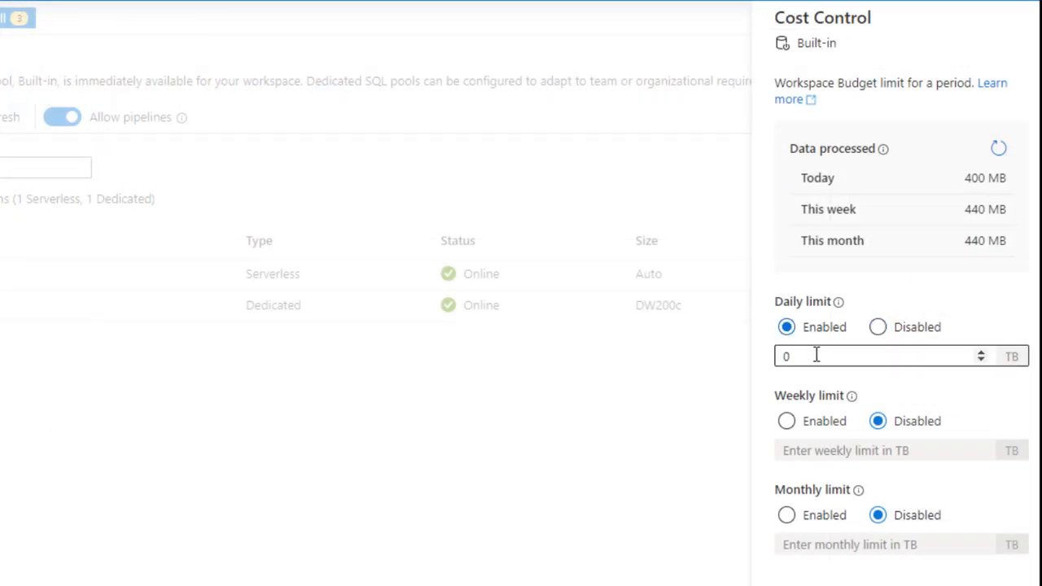
drag(817, 355, 742, 356)
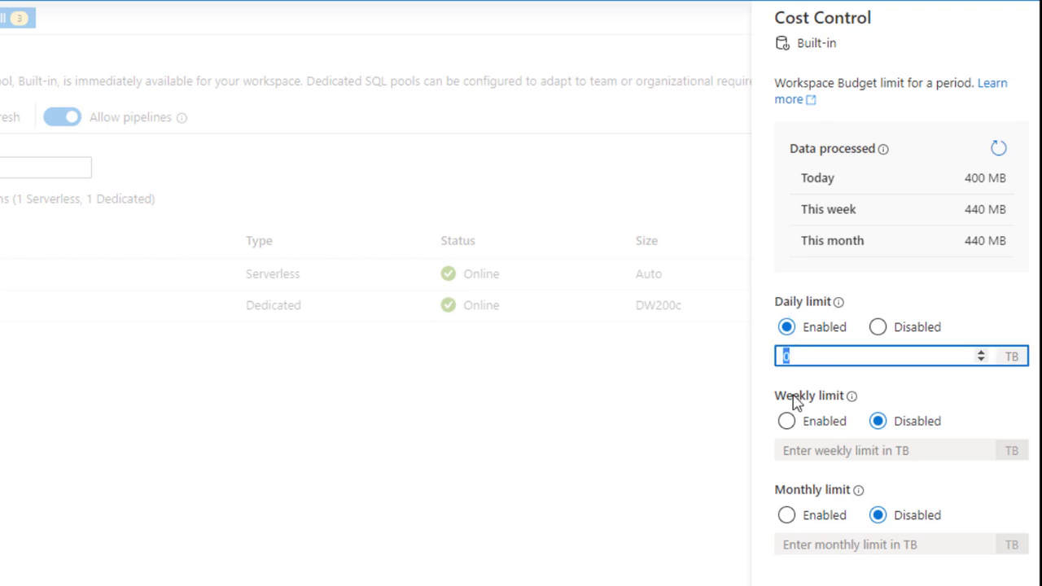
click(787, 420)
click(786, 515)
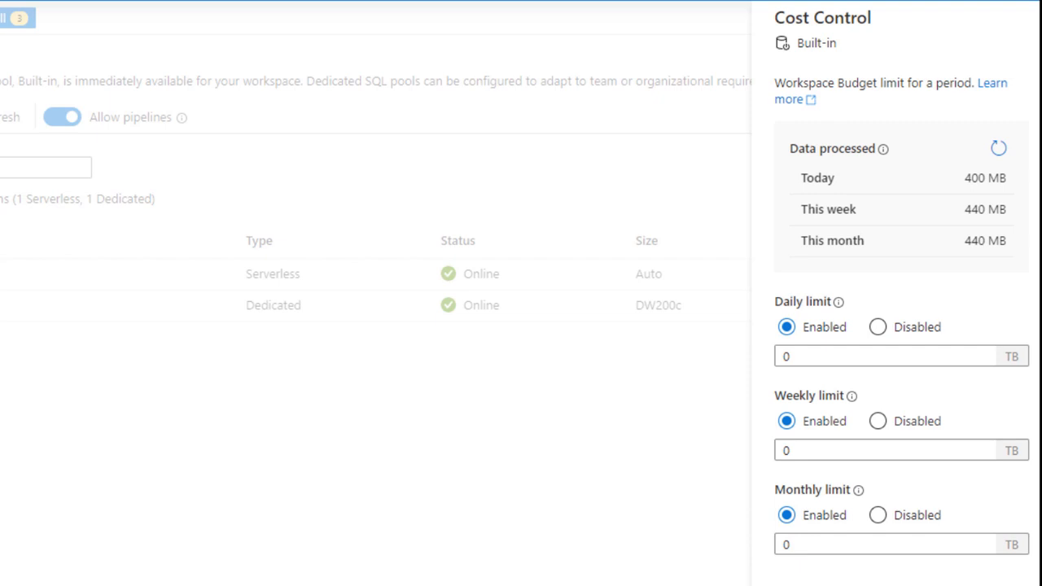
- Close Cost Control and discard the unsaved Built-in pool limit changes
key(Escape)
click(249, 439)
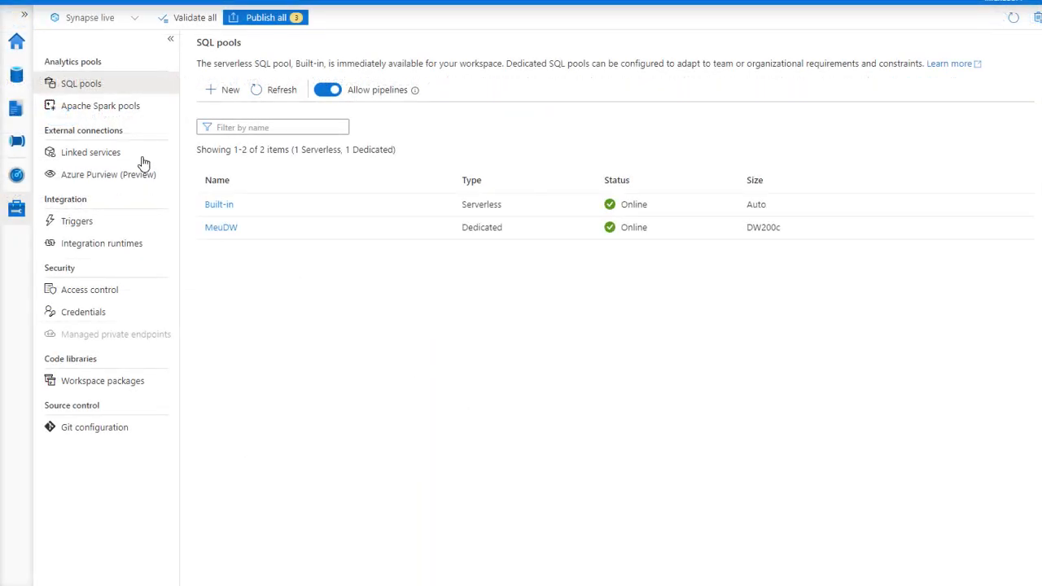
- Start a new Apache Spark pool named MeuSpark with Medium nodes, autoscale disabled and 3 nodes
click(96, 112)
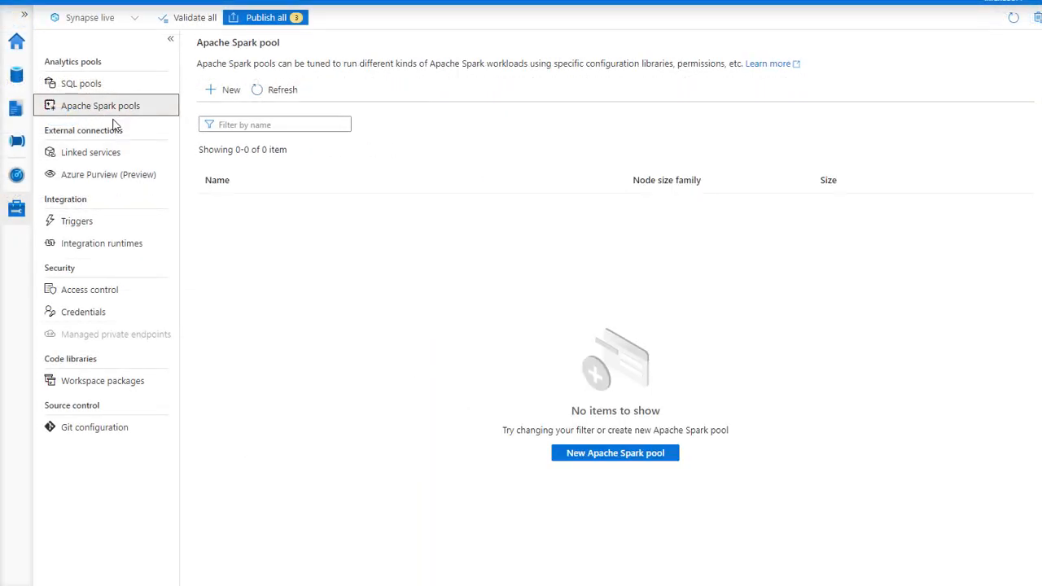
click(217, 93)
click(566, 163)
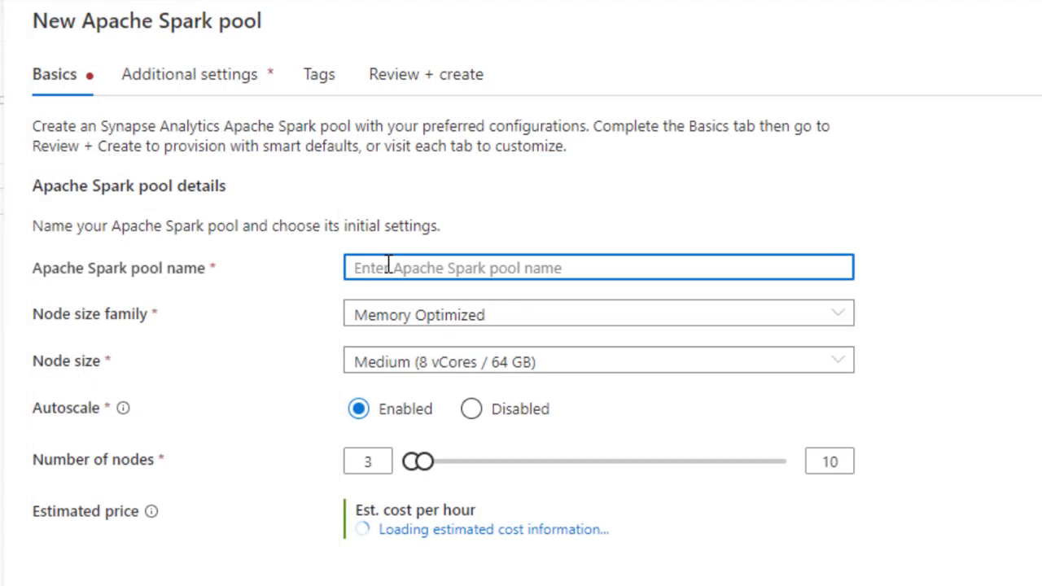
text(Me)
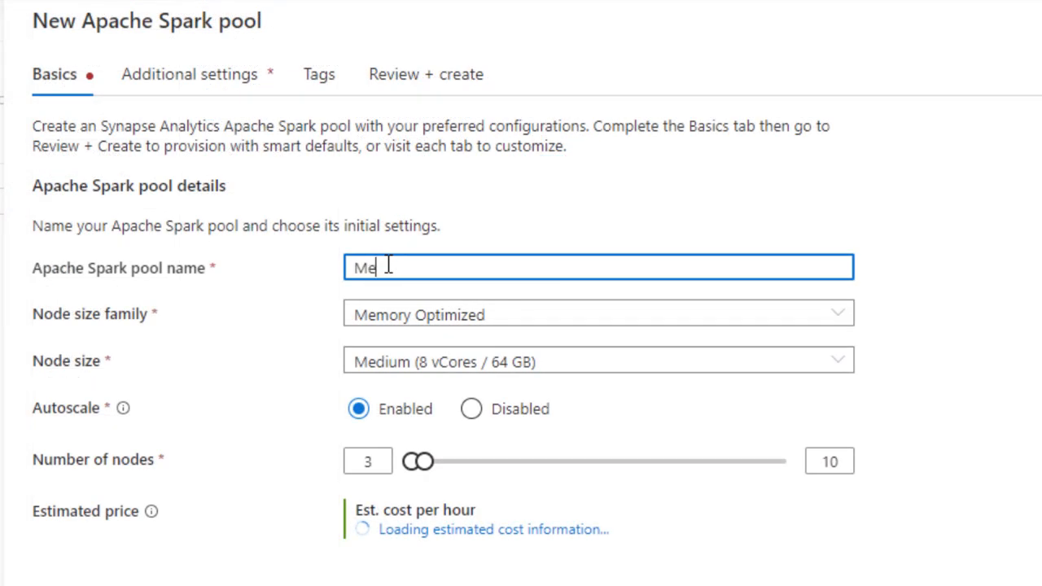
text(uSpark)
key(Tab)
click(554, 367)
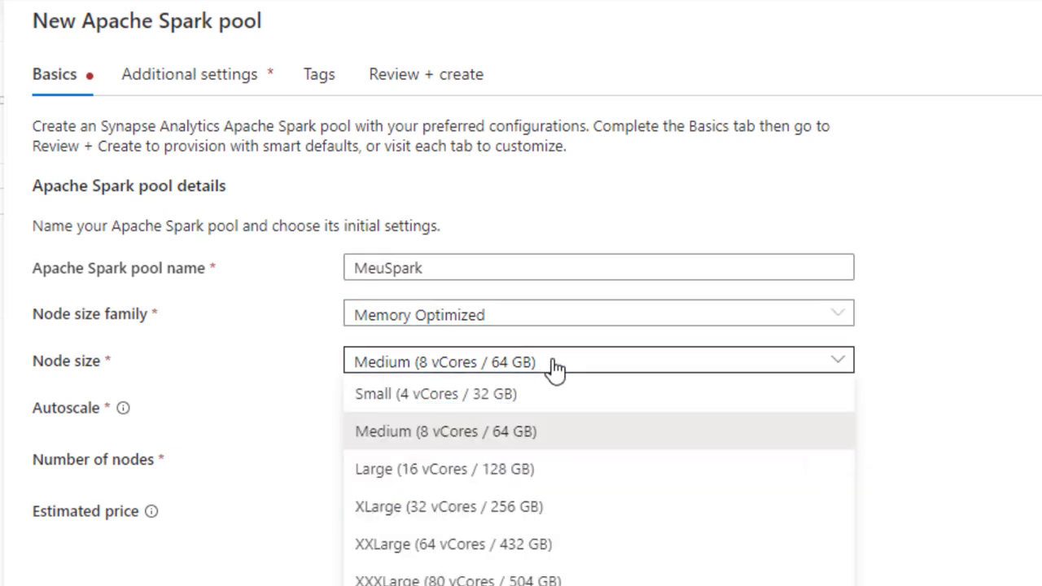
click(904, 435)
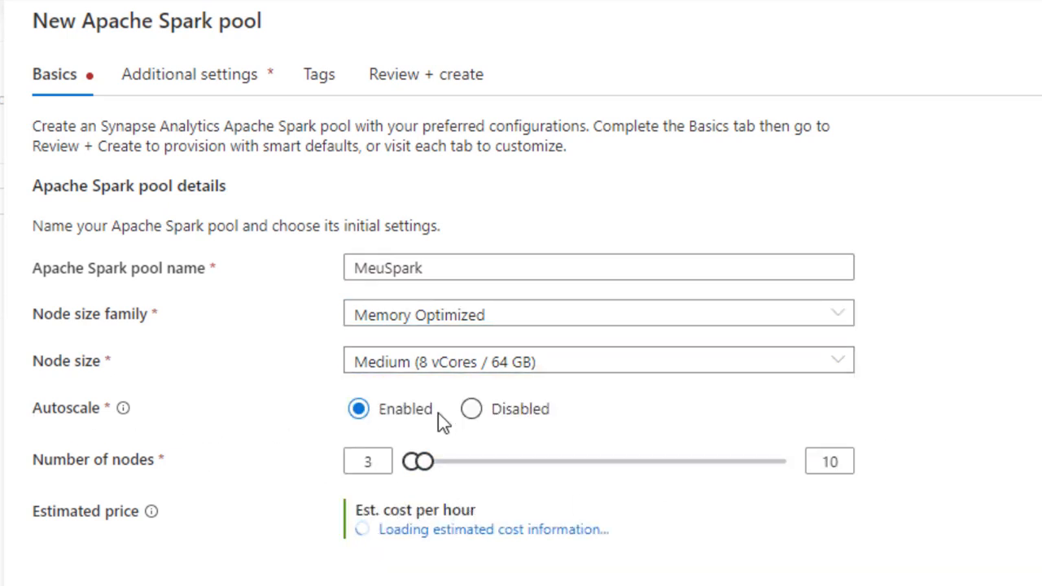
click(472, 408)
drag(376, 461, 297, 463)
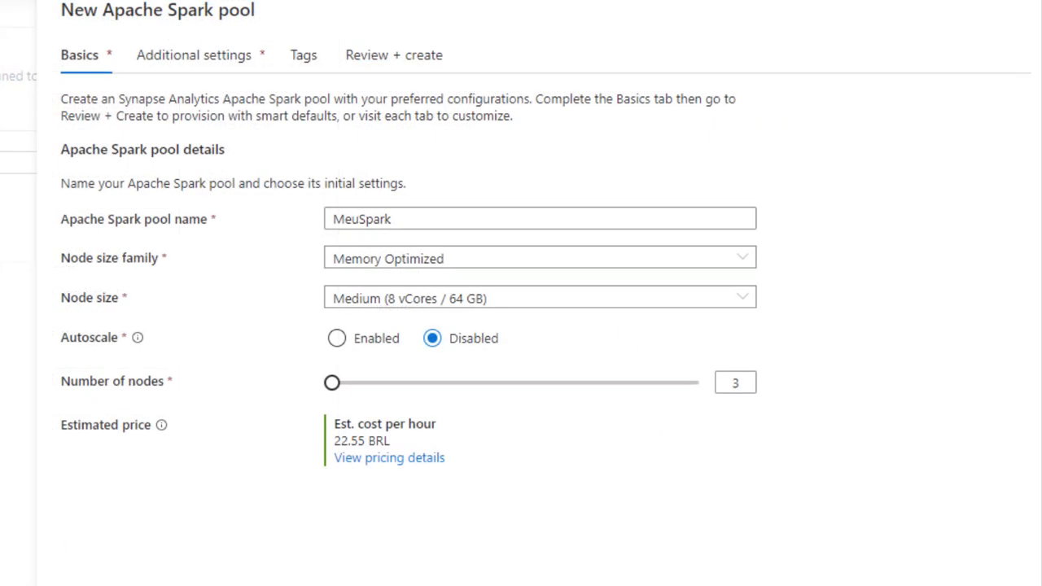
- Give MeuSpark auto-pause after 30 idle minutes on Spark 2.4, then review and create it
click(182, 63)
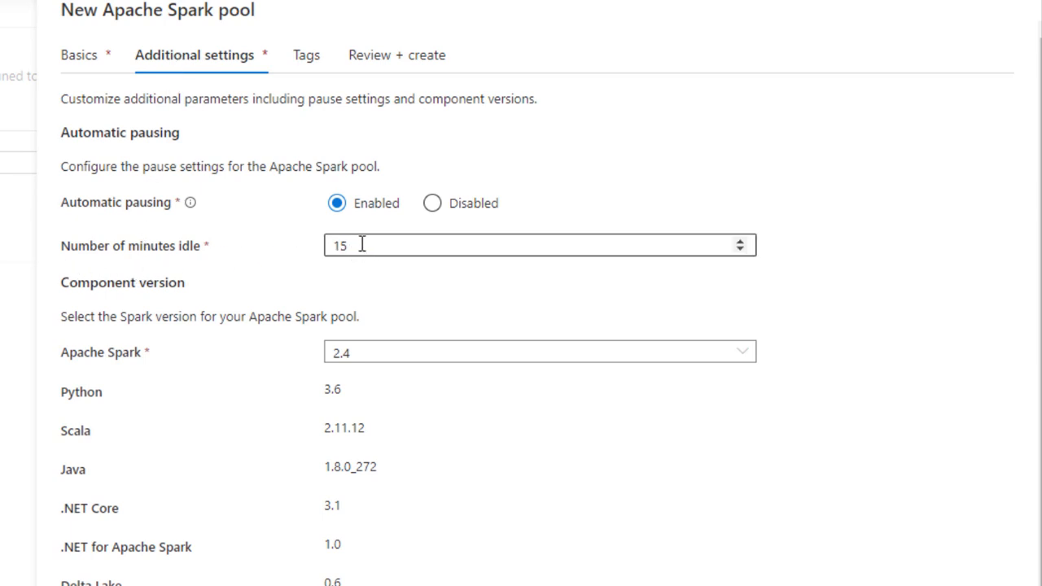
drag(362, 245, 271, 254)
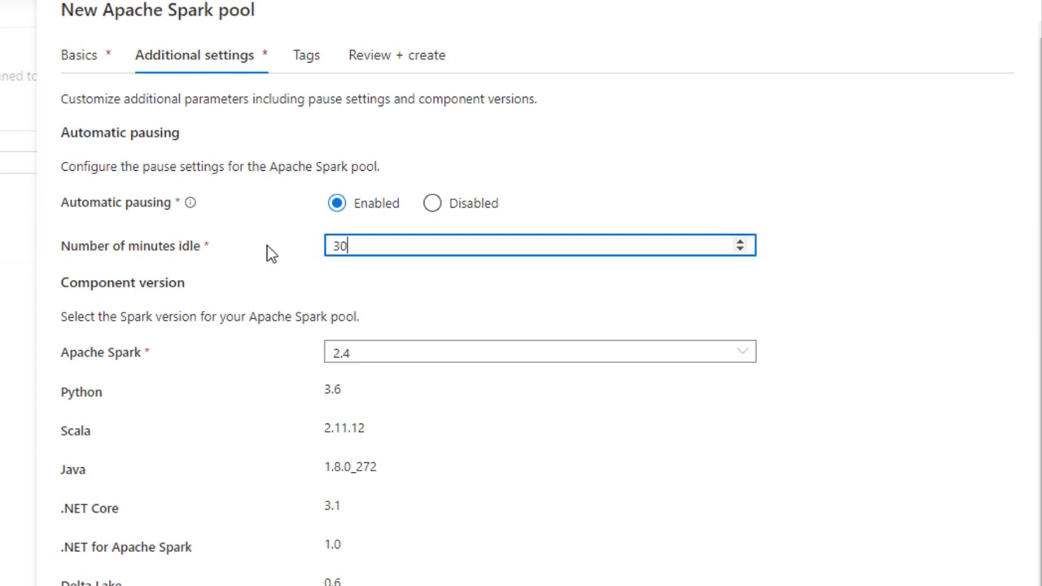
click(431, 205)
click(337, 204)
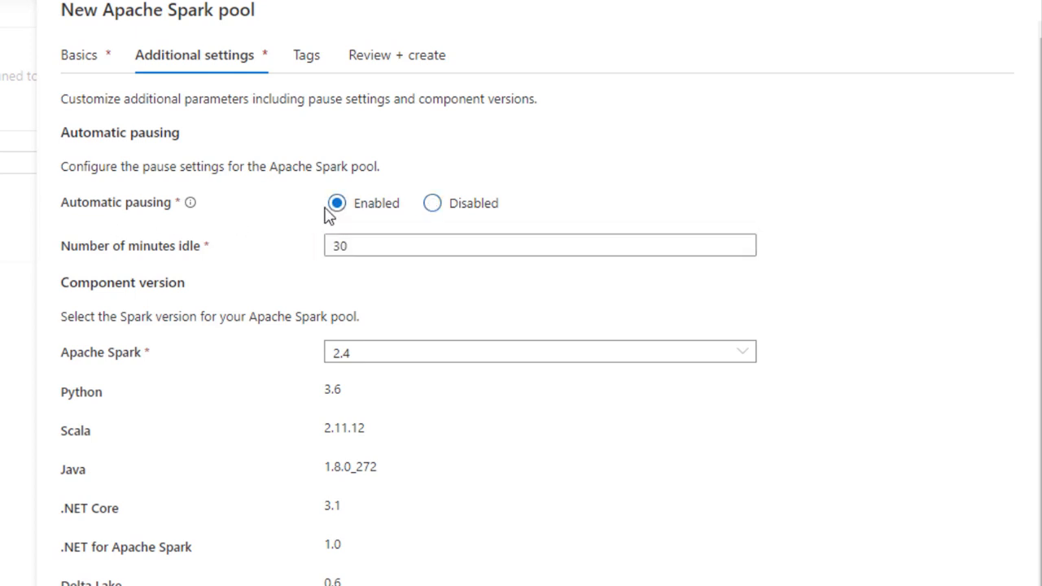
click(384, 357)
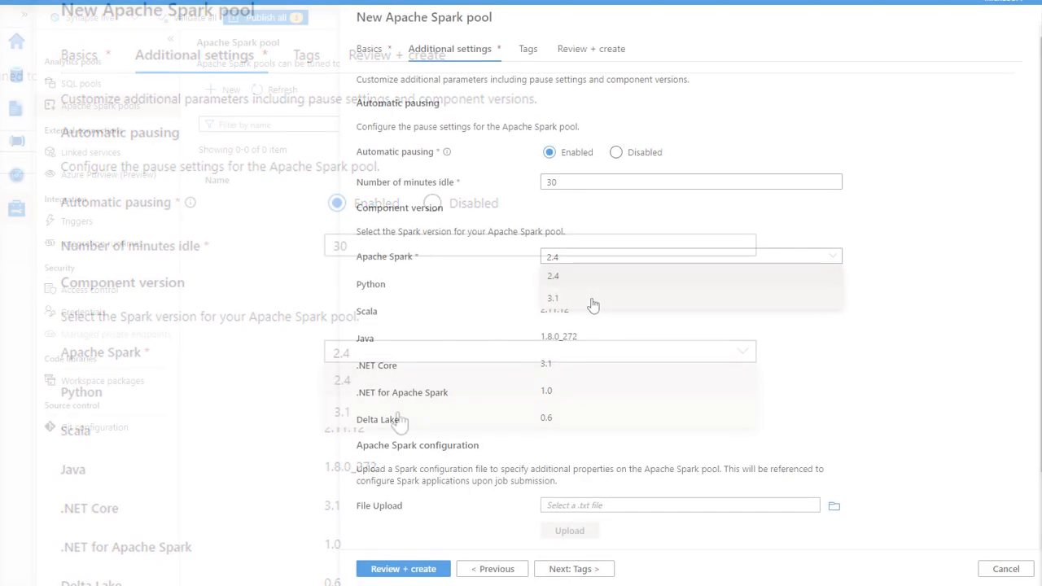
click(898, 304)
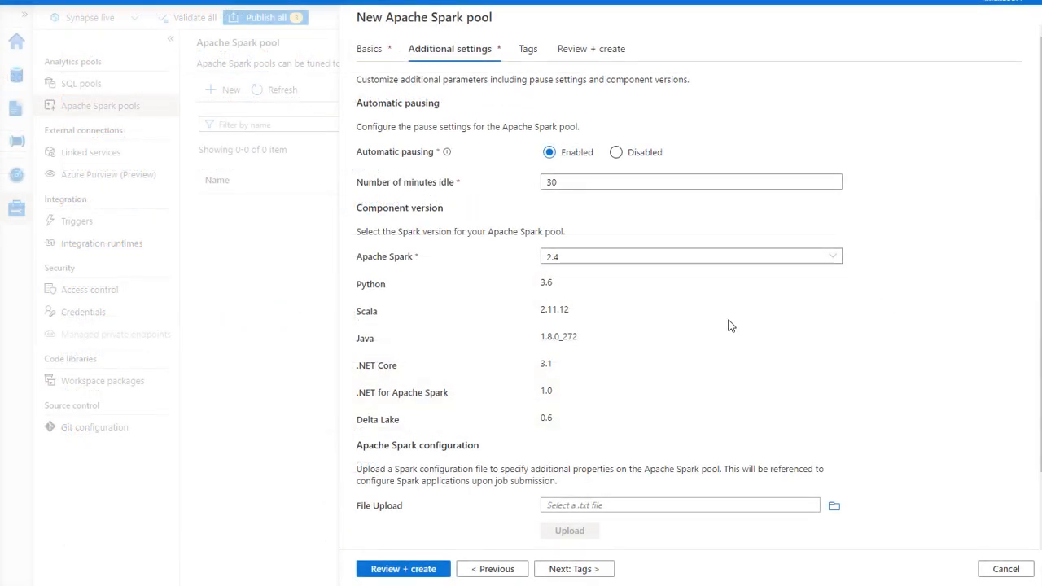
click(405, 568)
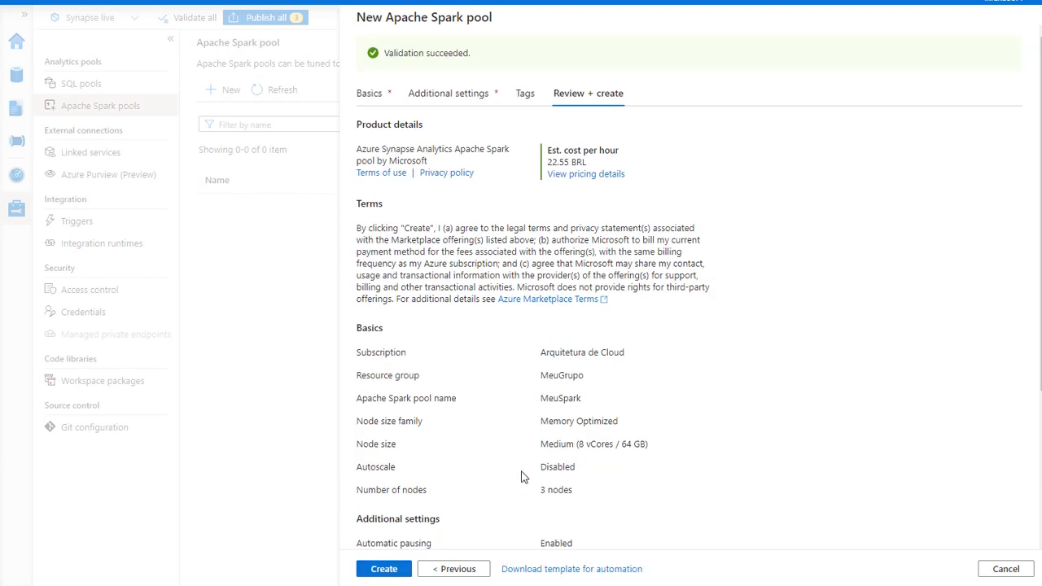
click(384, 569)
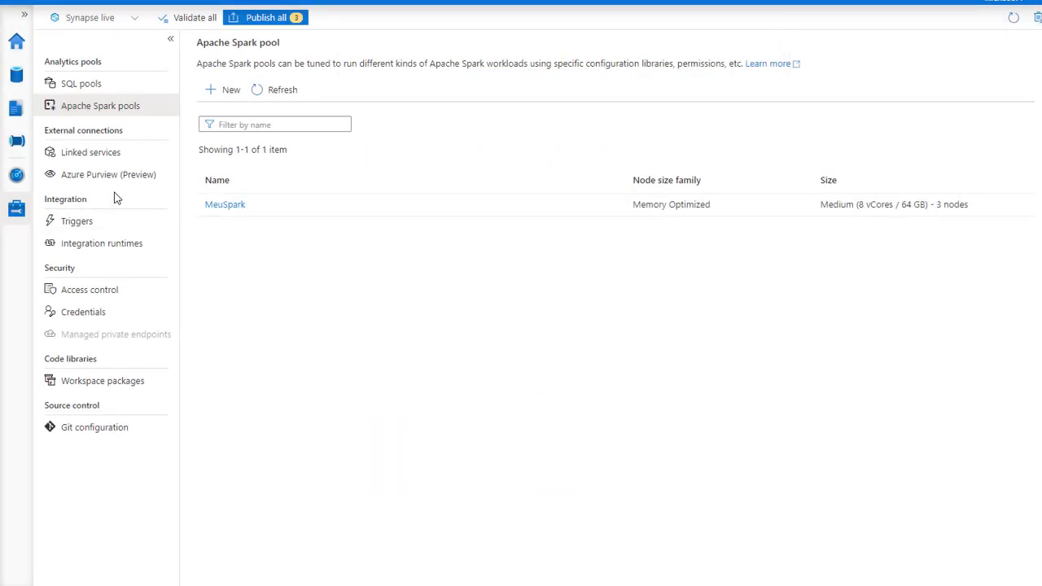
- Create a new notebook in the Develop hub and rename it MeuNote
click(19, 109)
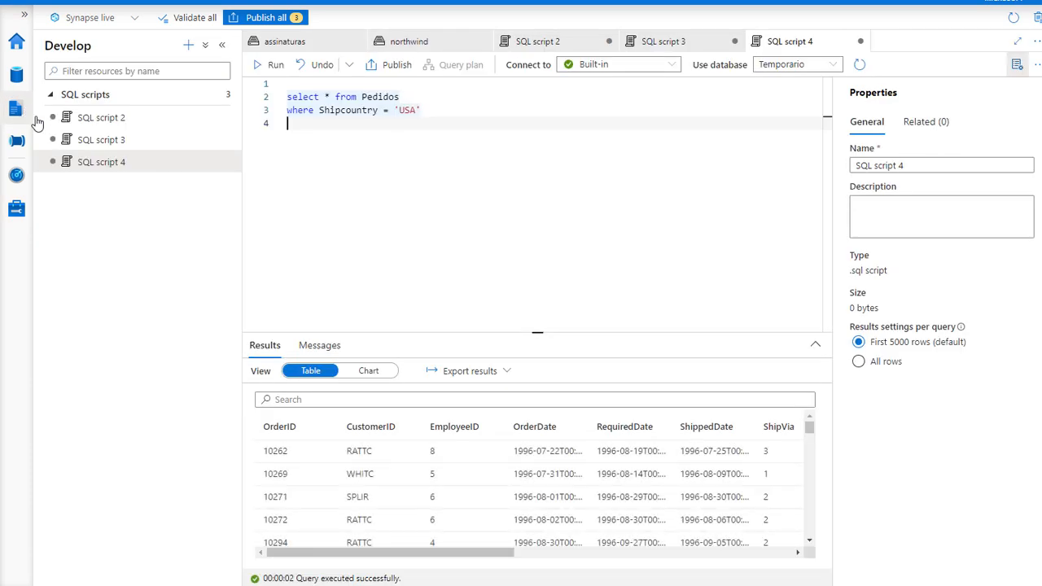
click(185, 49)
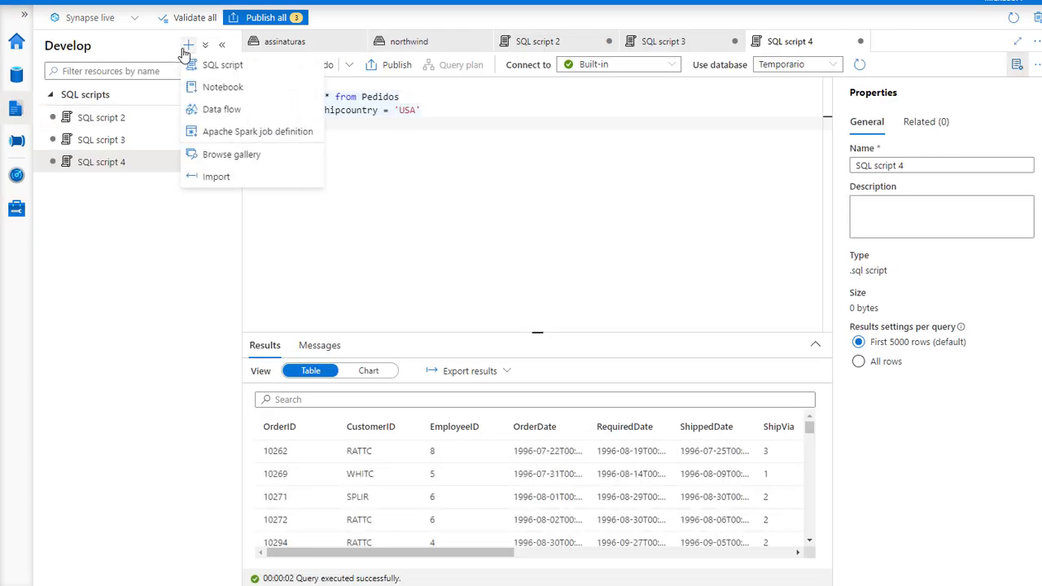
click(210, 87)
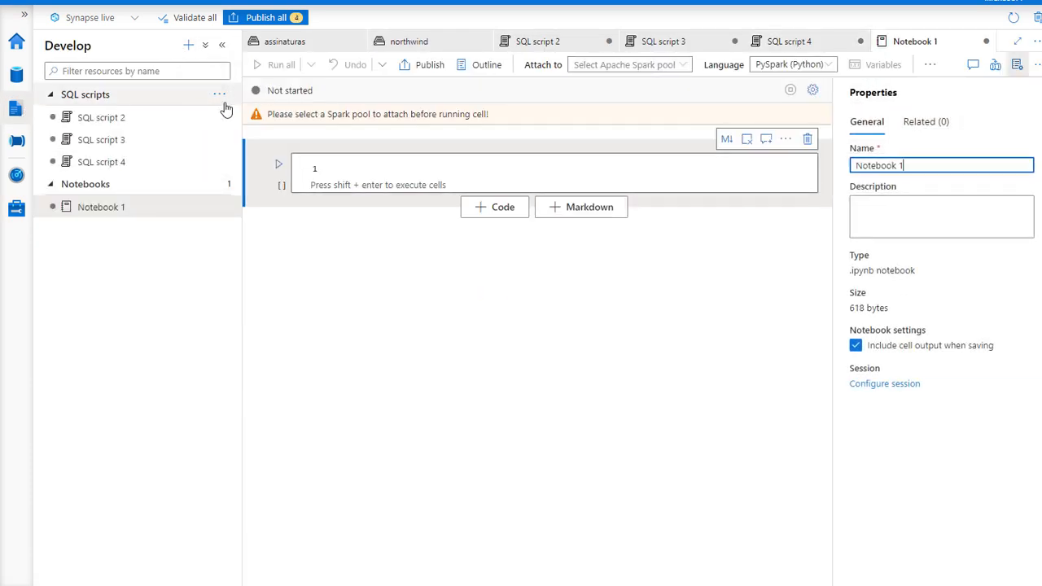
drag(928, 170, 526, 133)
text(MeuNotre)
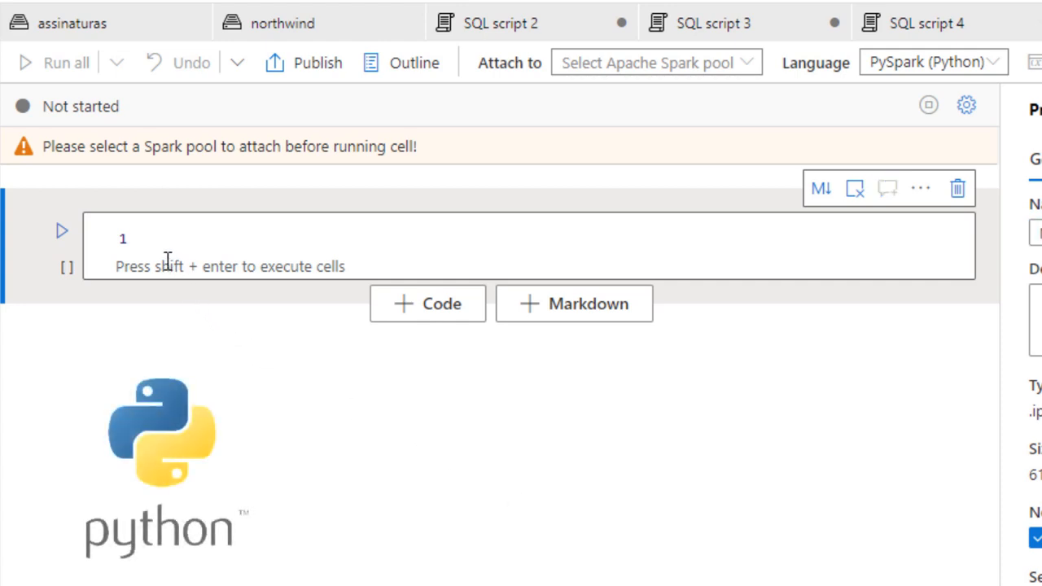
- Attach MeuNote to the MeuSpark pool, keeping PySpark (Python) as its language
click(989, 62)
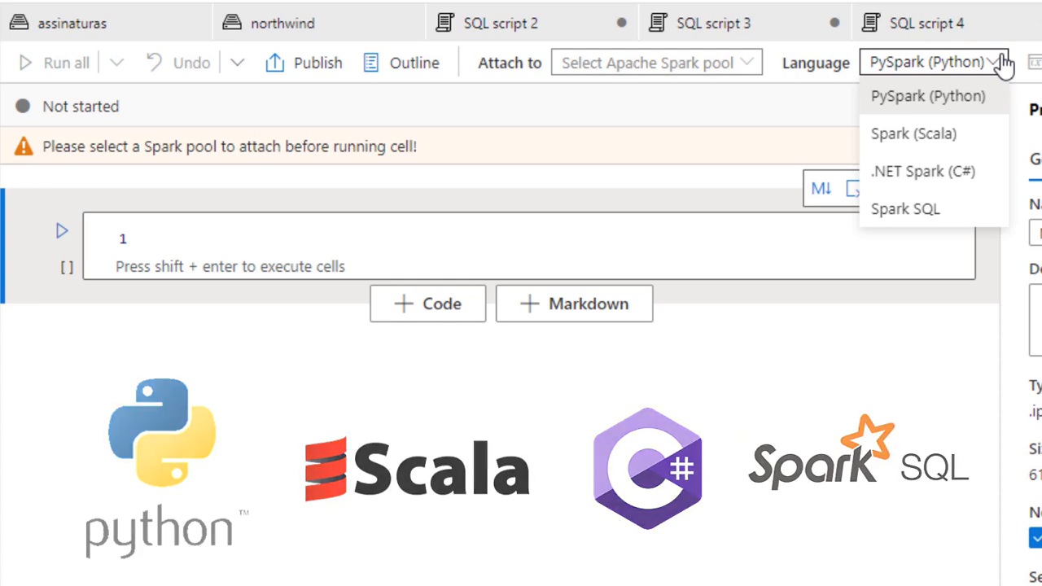
click(750, 67)
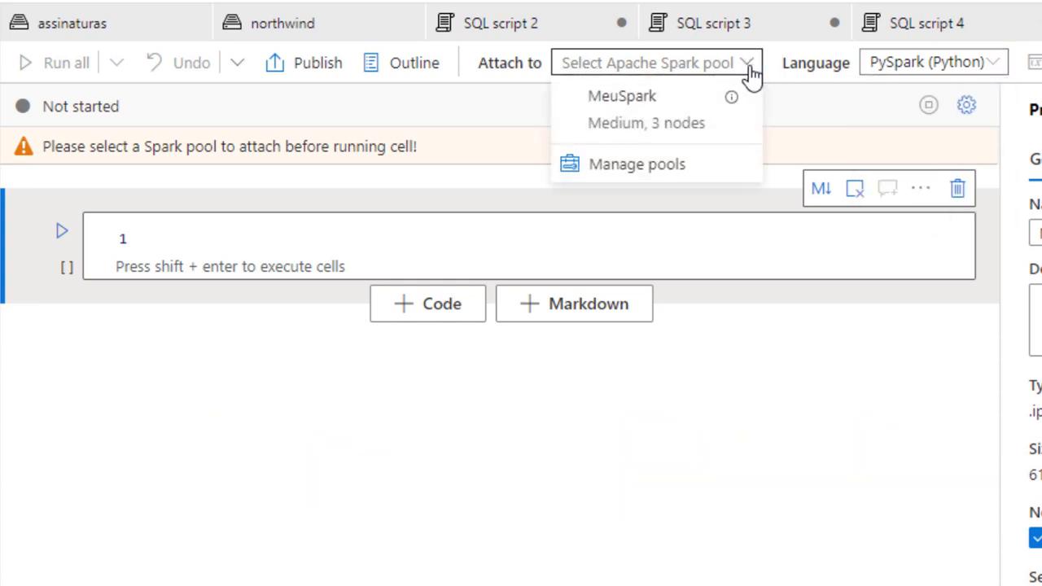
click(611, 114)
click(368, 140)
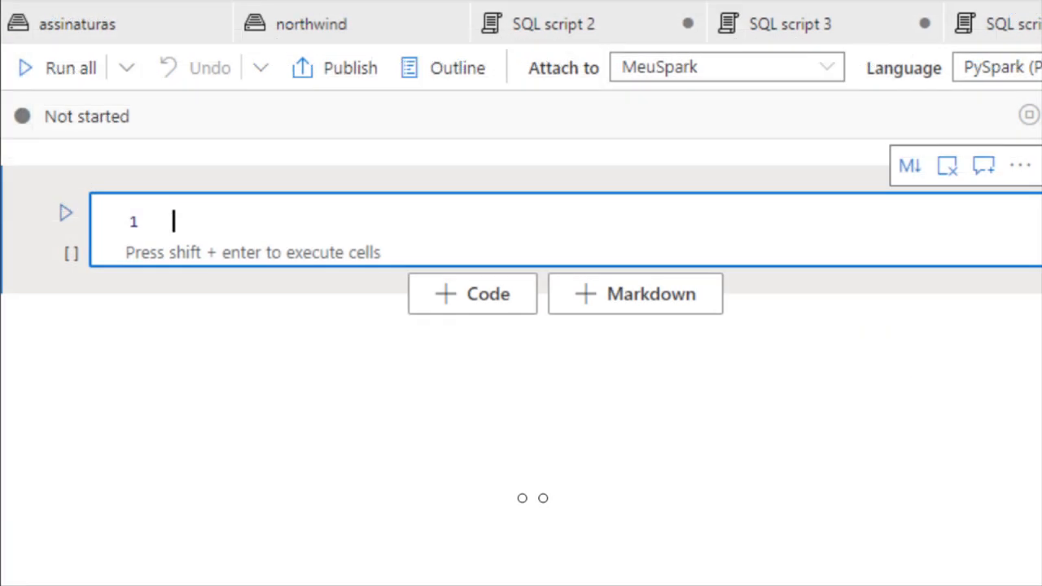
- Write and run matplotlib code plotting [1,2,3,4,5] against [4,6,8,12,24]
text(import mat)
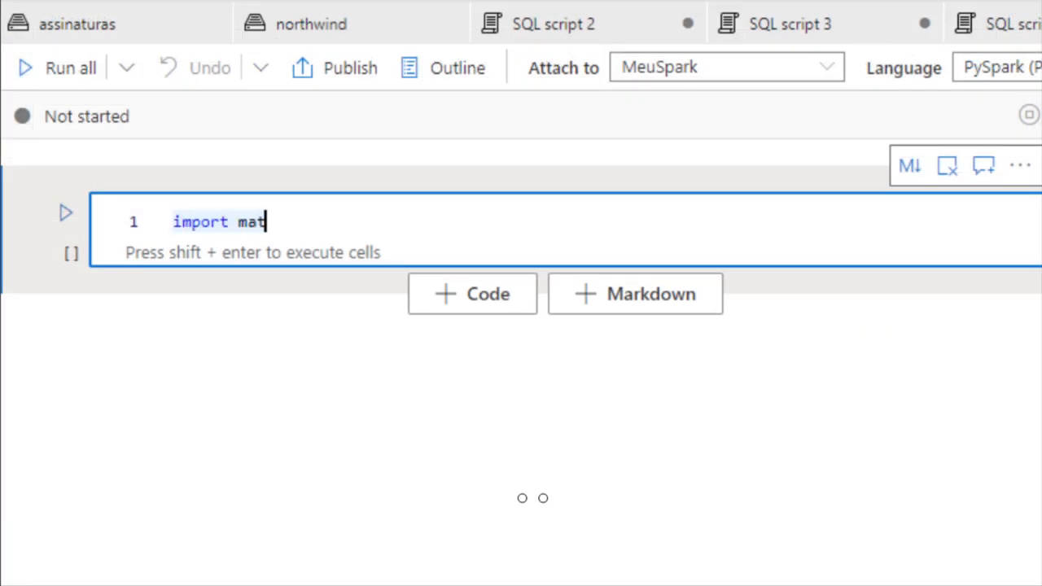
text(plotlib.pyplot as plt)
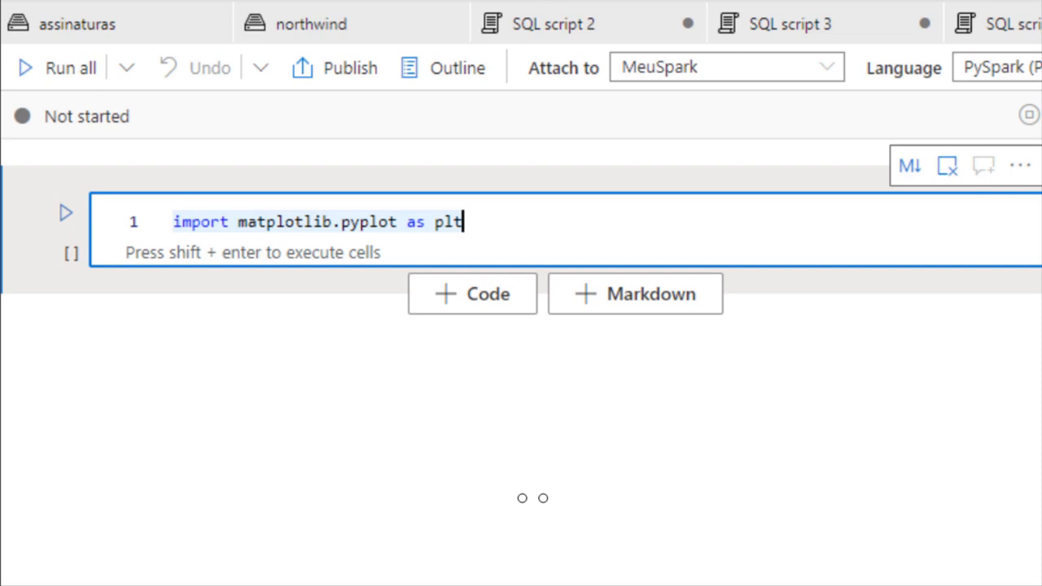
key(Return)
text(pl)
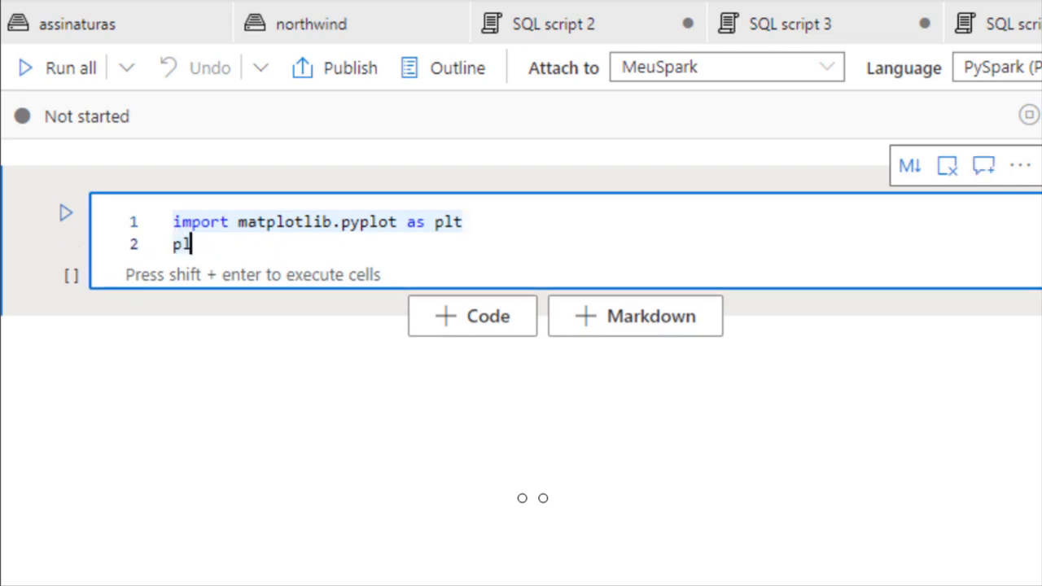
text(t.plot([1,2,3,4,)
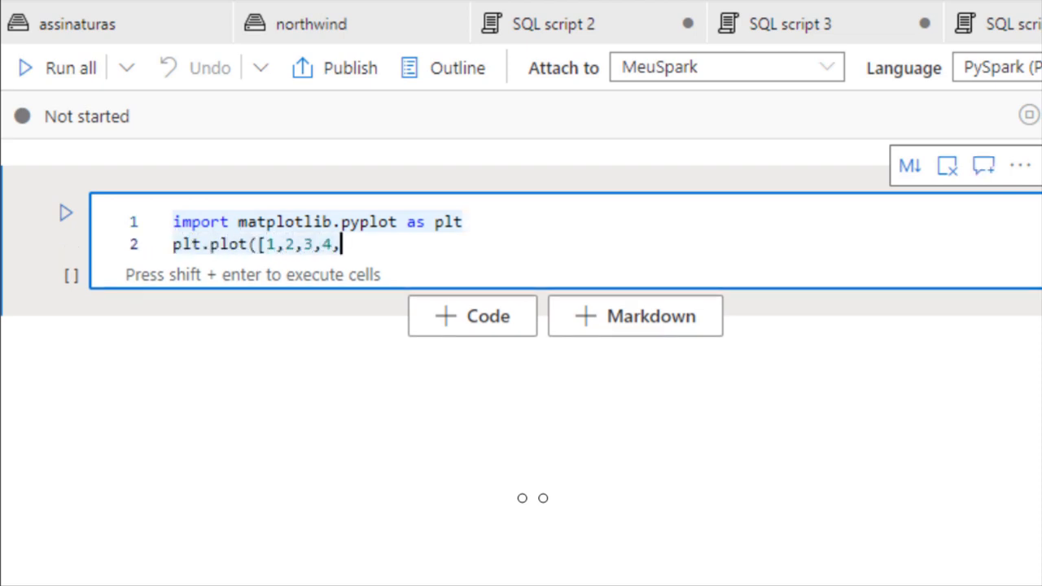
text(5],[4,6,)
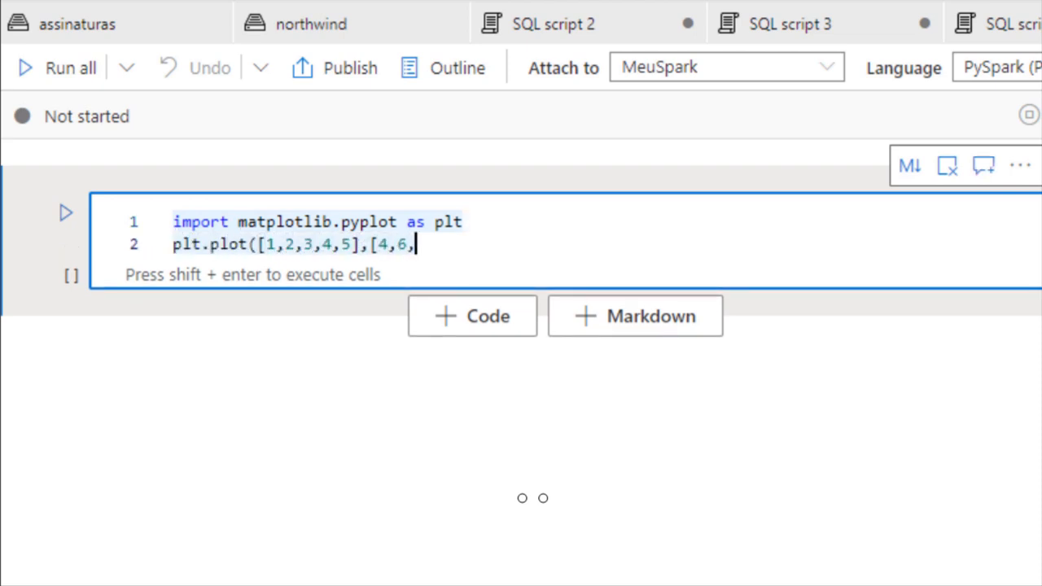
text(8,12,24]))
key(Return)
key(Return)
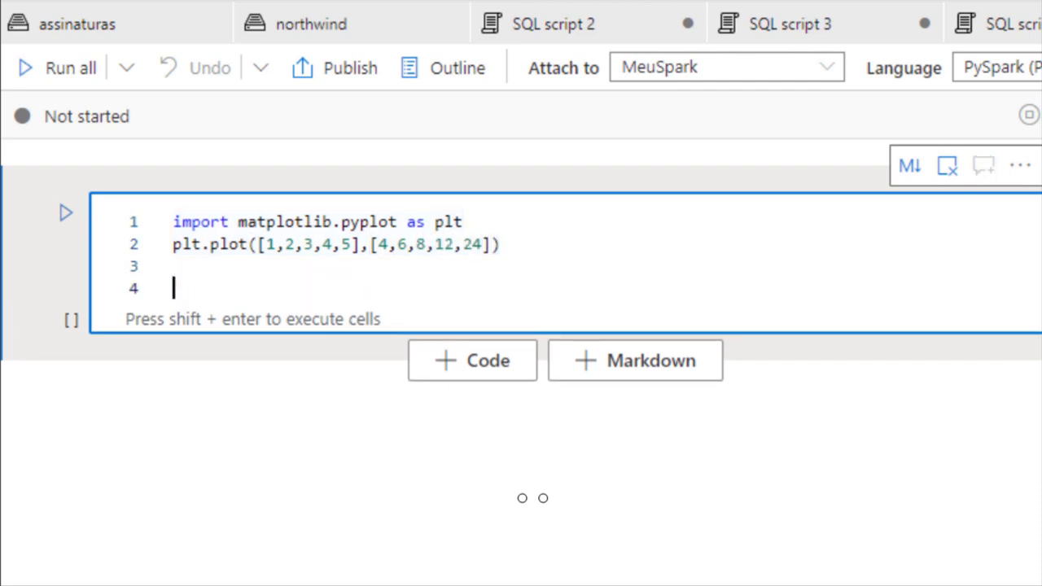
text(plt.show())
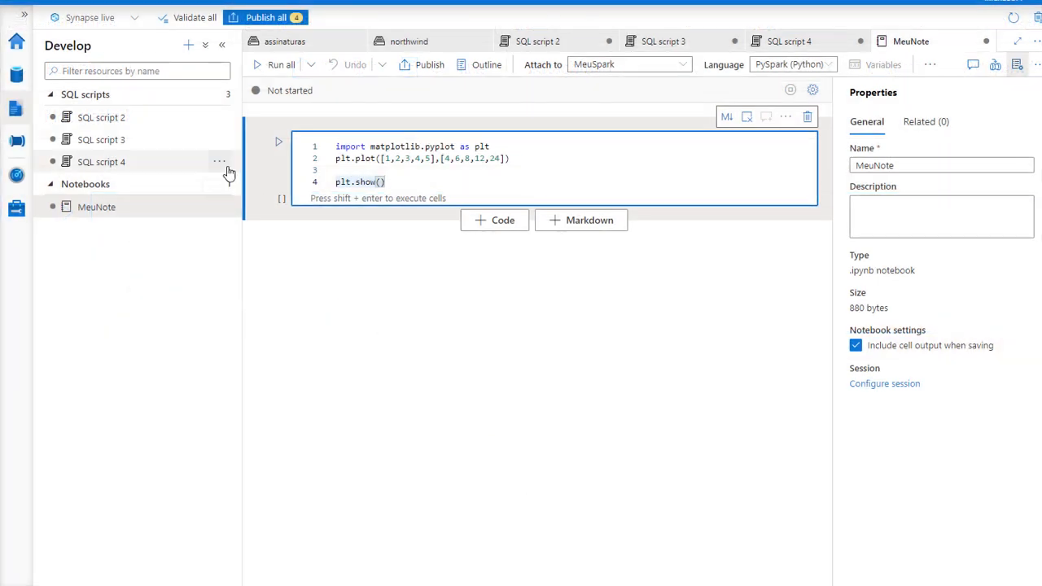
click(278, 144)
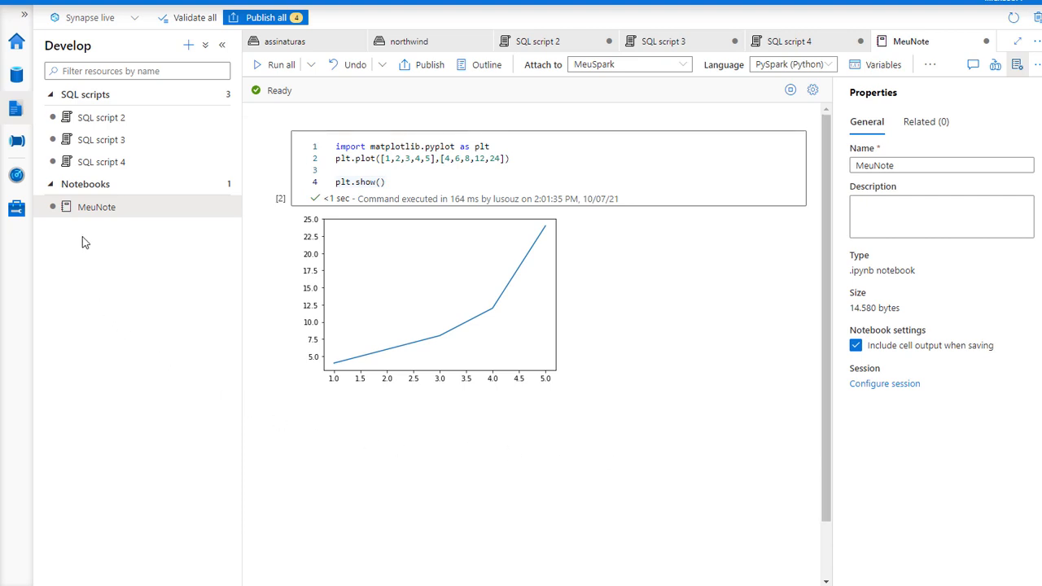
- Open the linked escola container and bring up the new-notebook options for MeusFilmes.csv
click(16, 74)
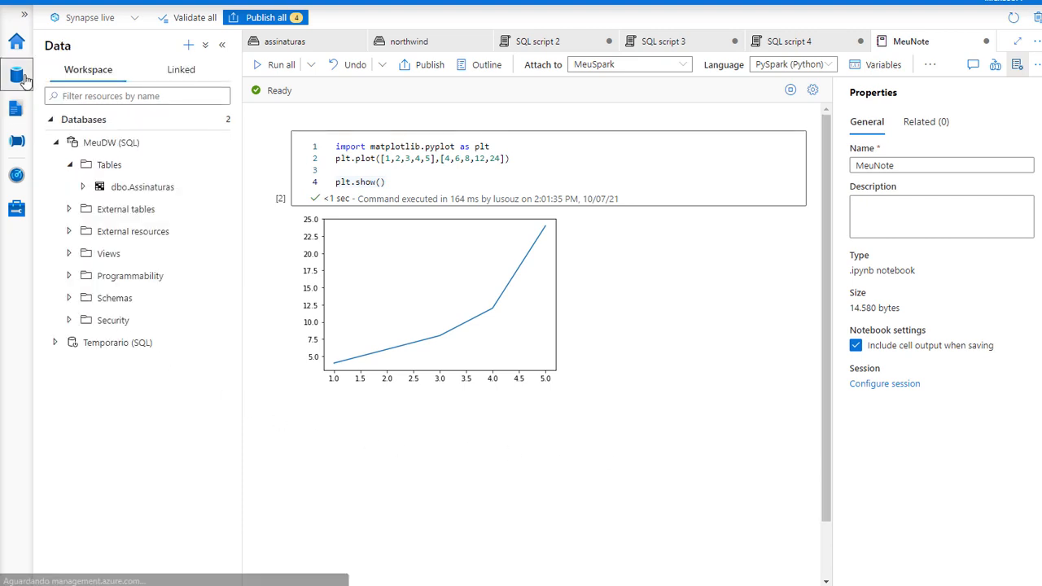
click(178, 75)
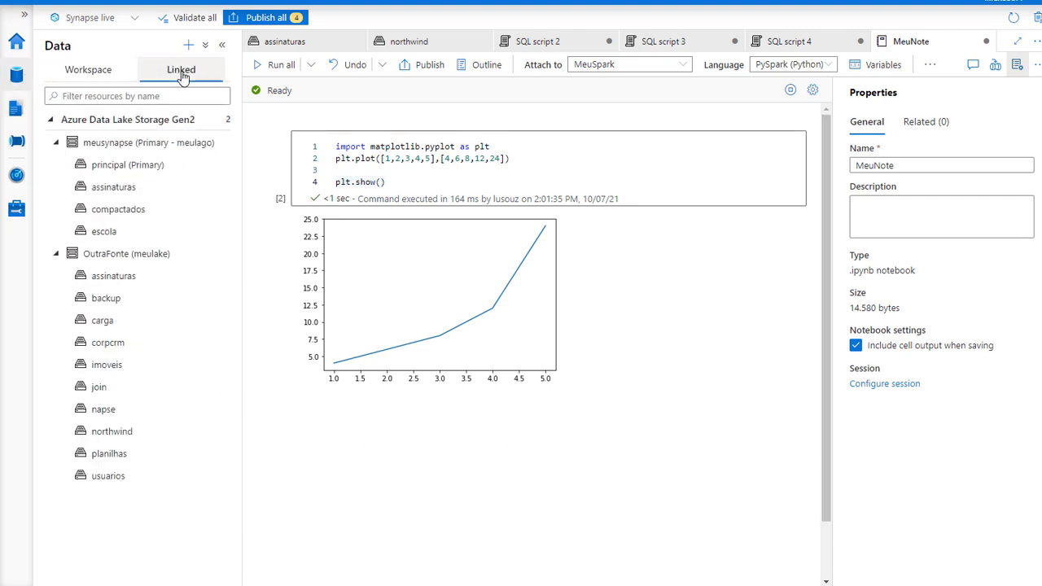
double_click(112, 233)
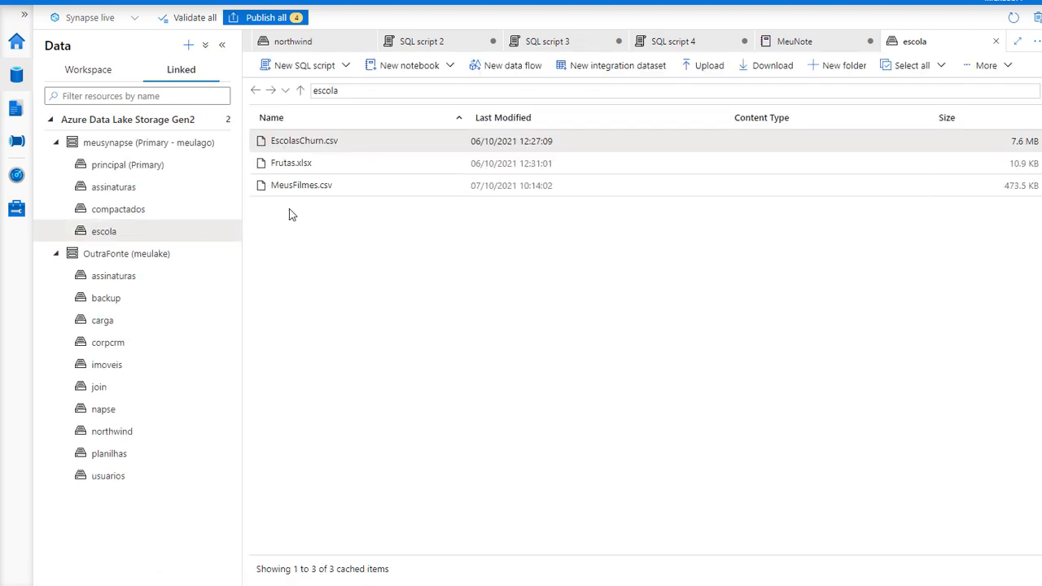
click(102, 229)
right_click(102, 229)
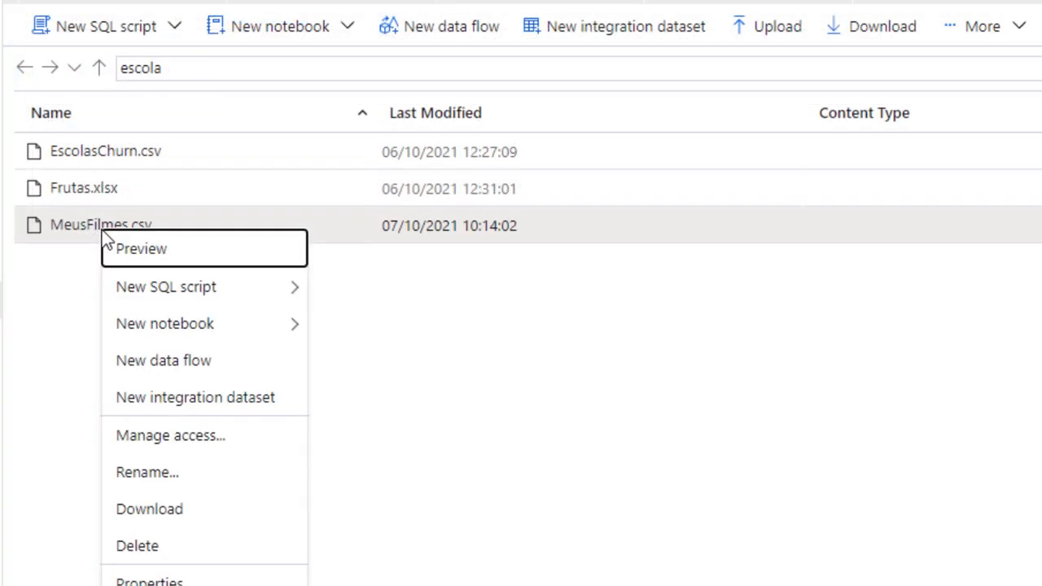
mouse_move(220, 325)
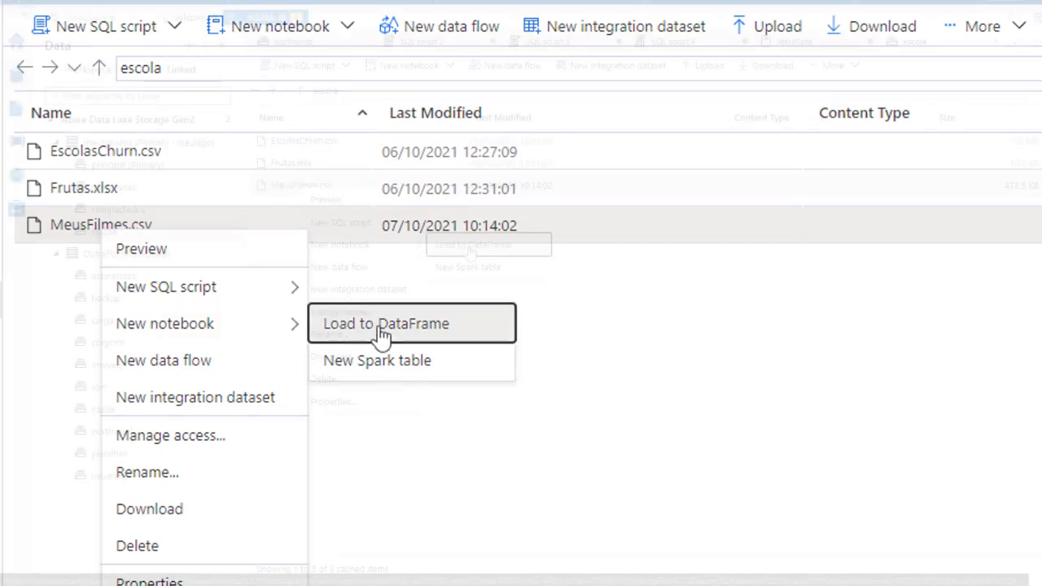
- Load MeusFilmes.csv into a DataFrame in a new notebook, attach it to MeuSpark and run it
click(489, 246)
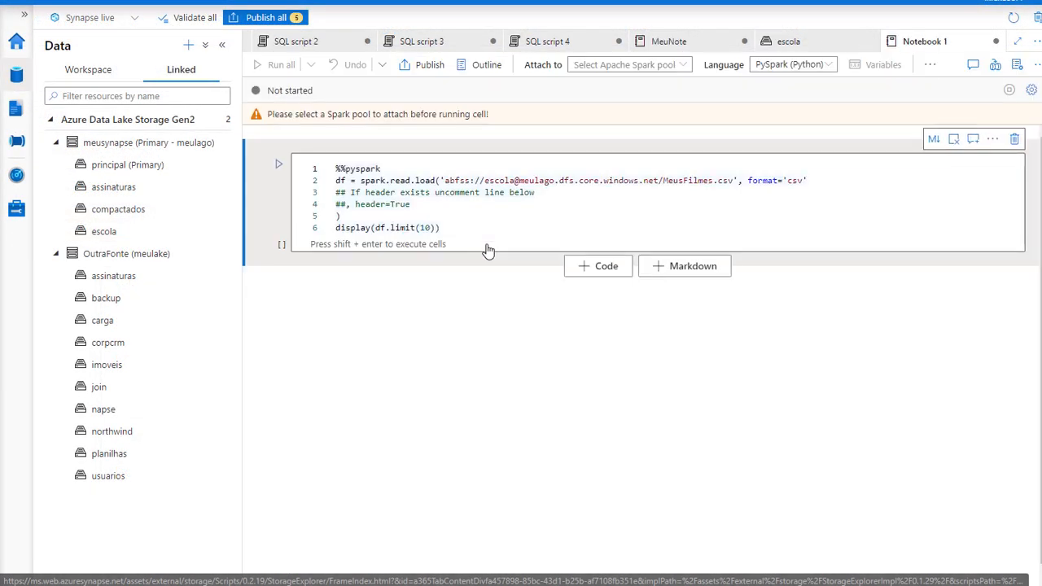
click(684, 65)
click(619, 88)
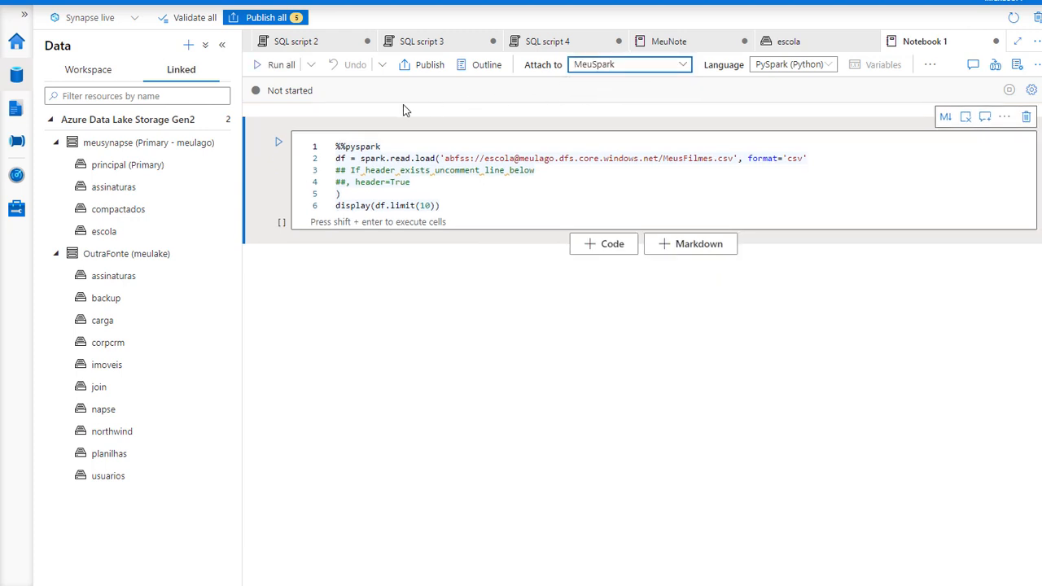
click(274, 66)
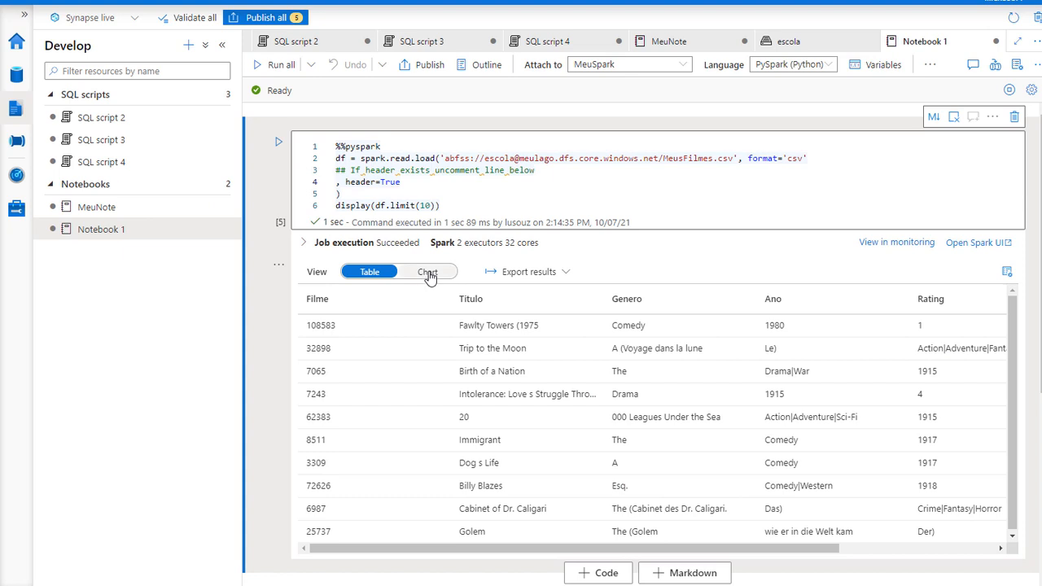
- Chart the film results as a pie chart keyed on Genero, counting Filme
click(427, 273)
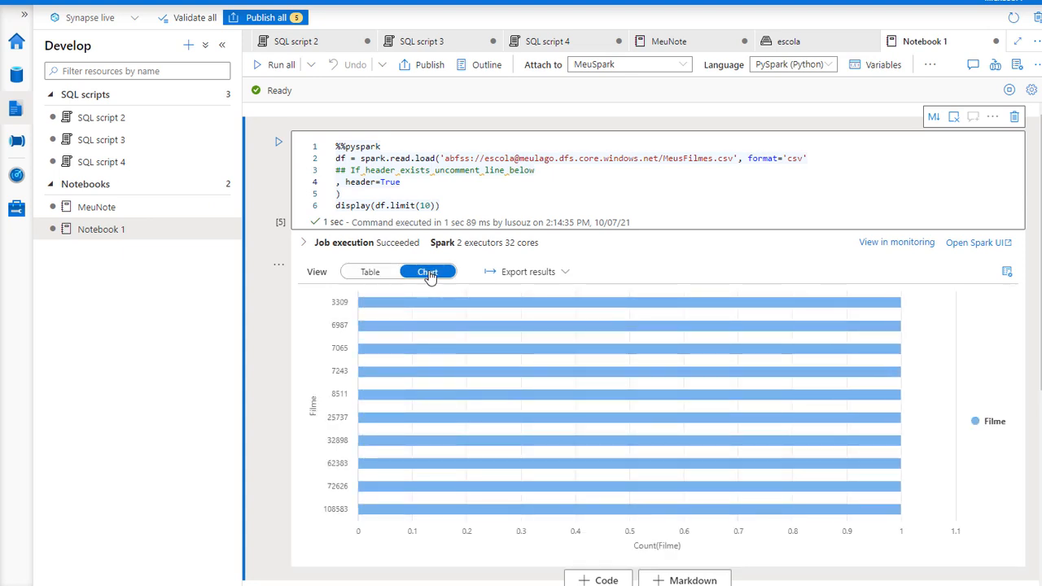
click(1006, 272)
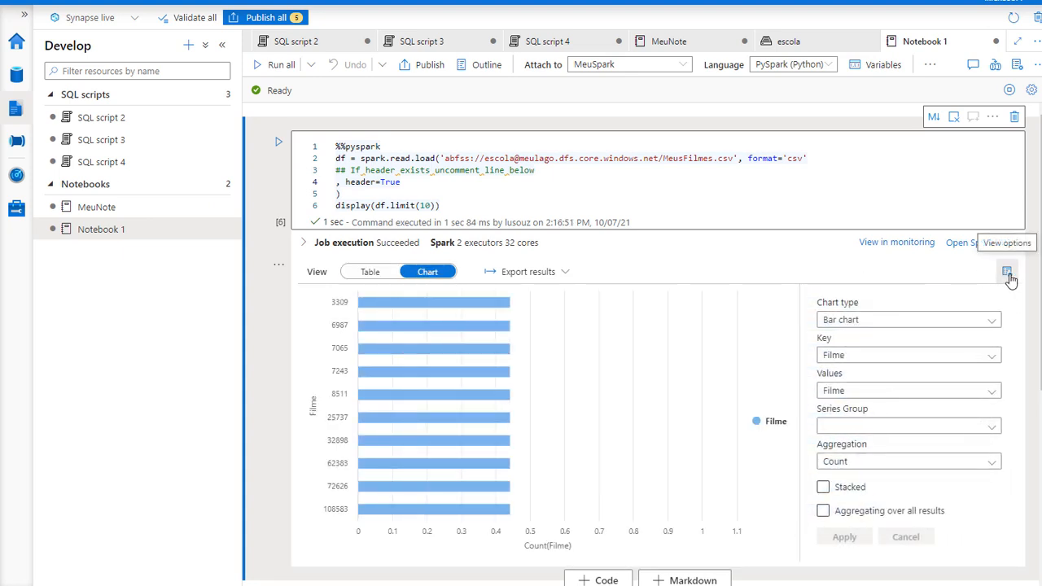
click(989, 321)
click(887, 437)
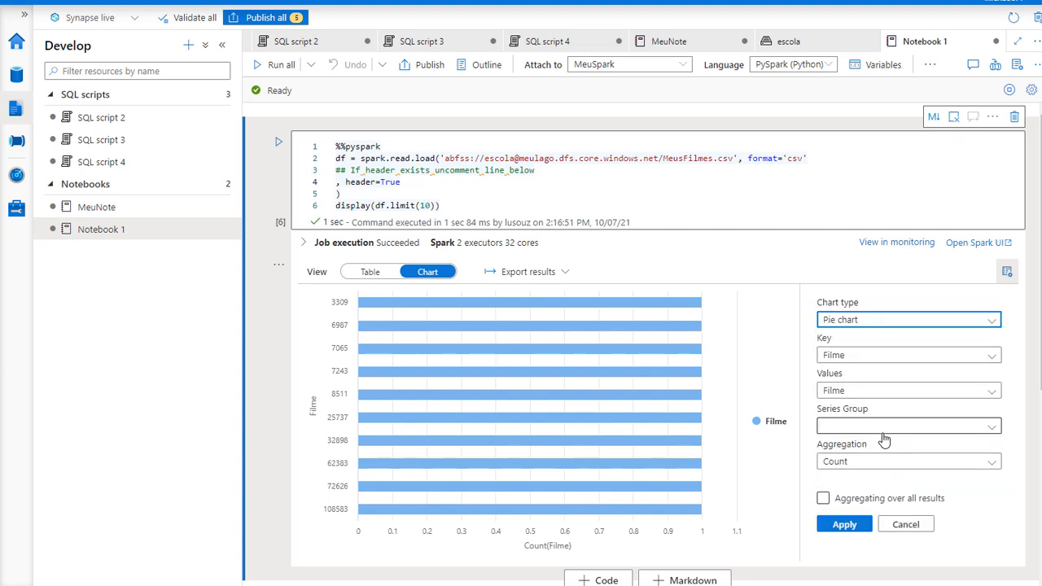
click(969, 356)
click(828, 375)
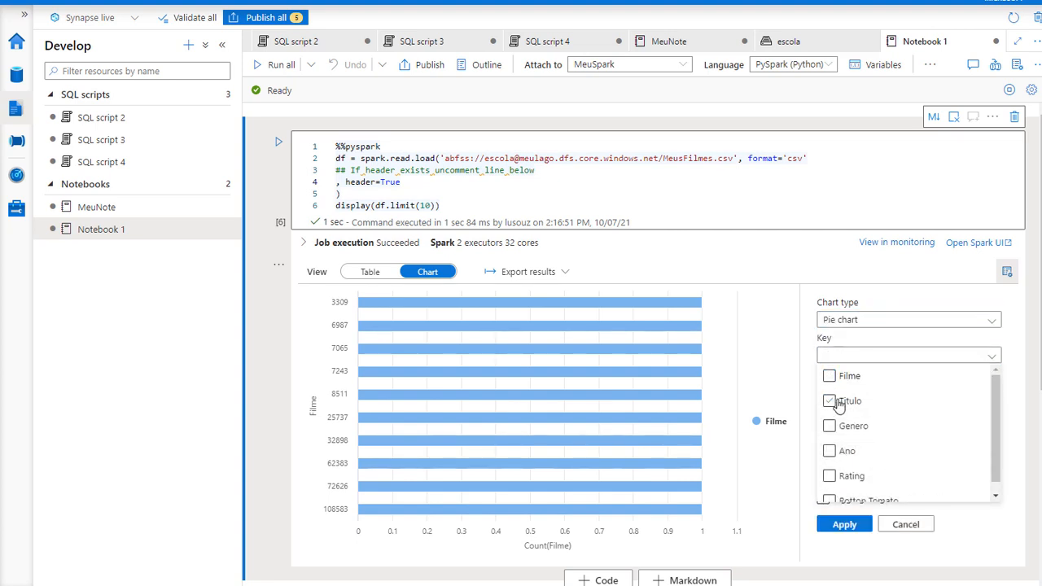
click(1012, 423)
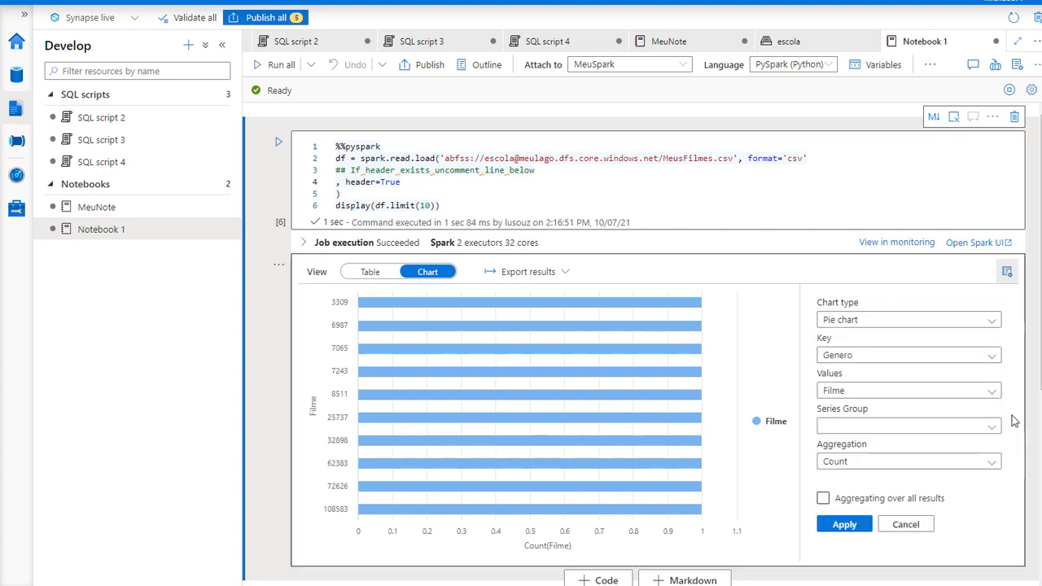
click(834, 527)
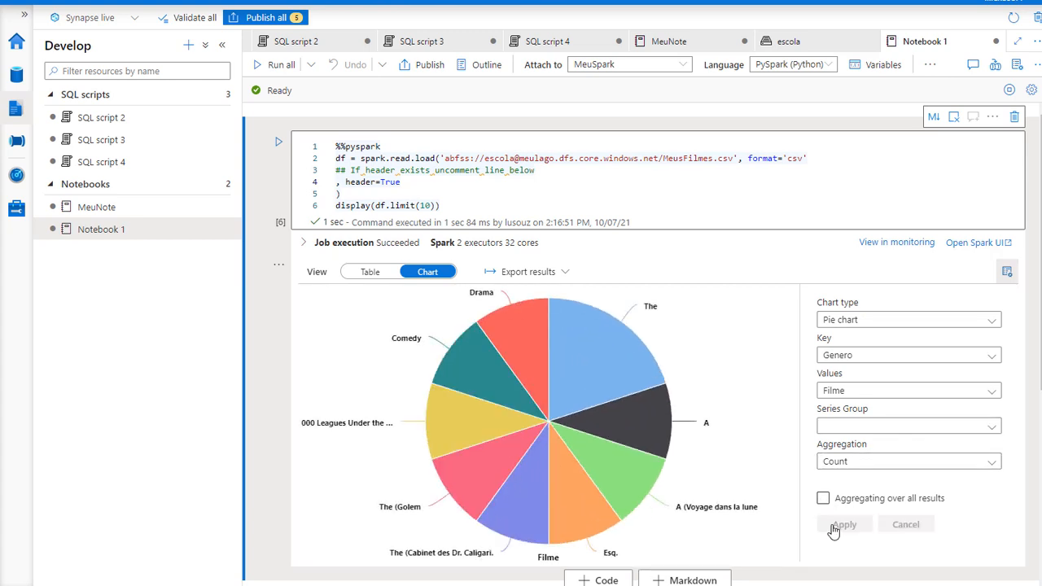
- Switch the film output back to the table view
click(371, 271)
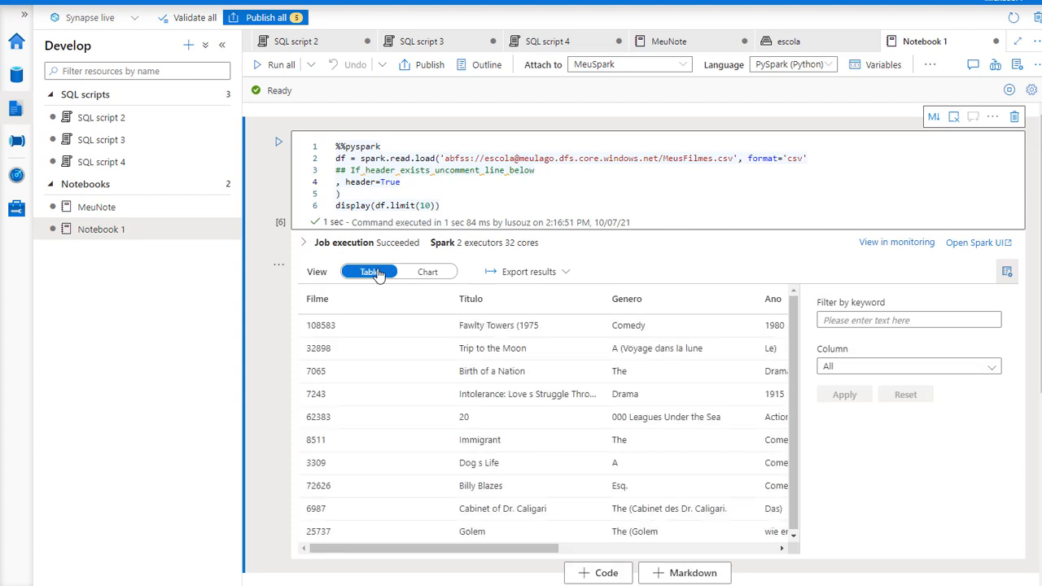
click(427, 272)
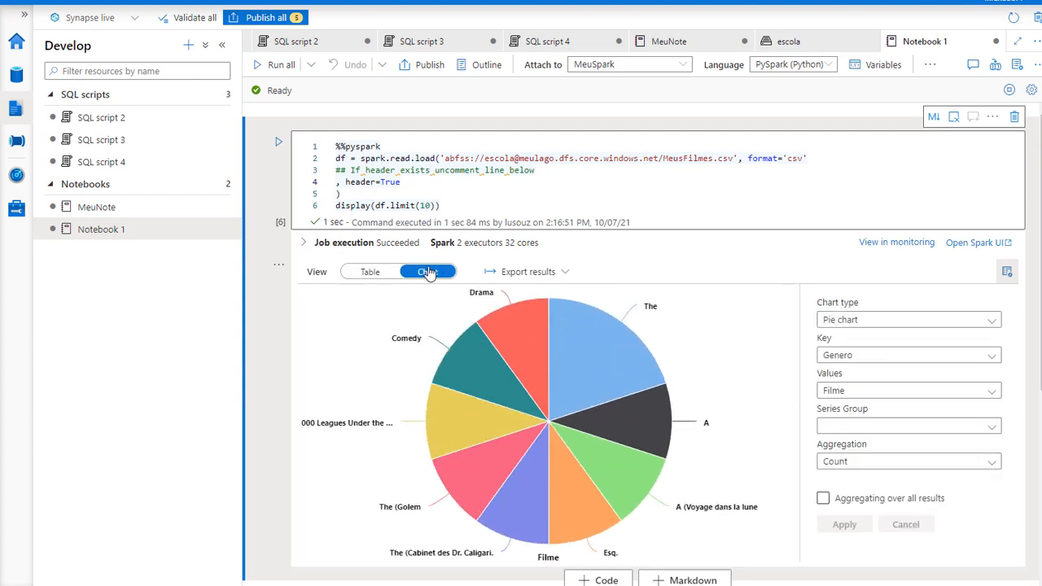
click(366, 277)
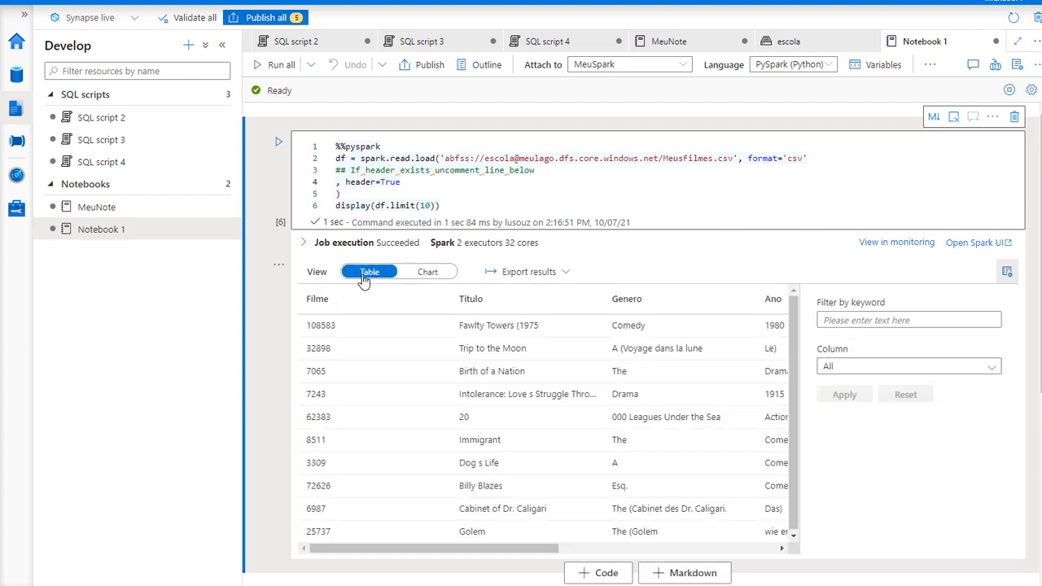
- Create a notebook that saves MeusFilmes.csv as a Spark table, attached to MeuSpark
click(16, 74)
click(107, 233)
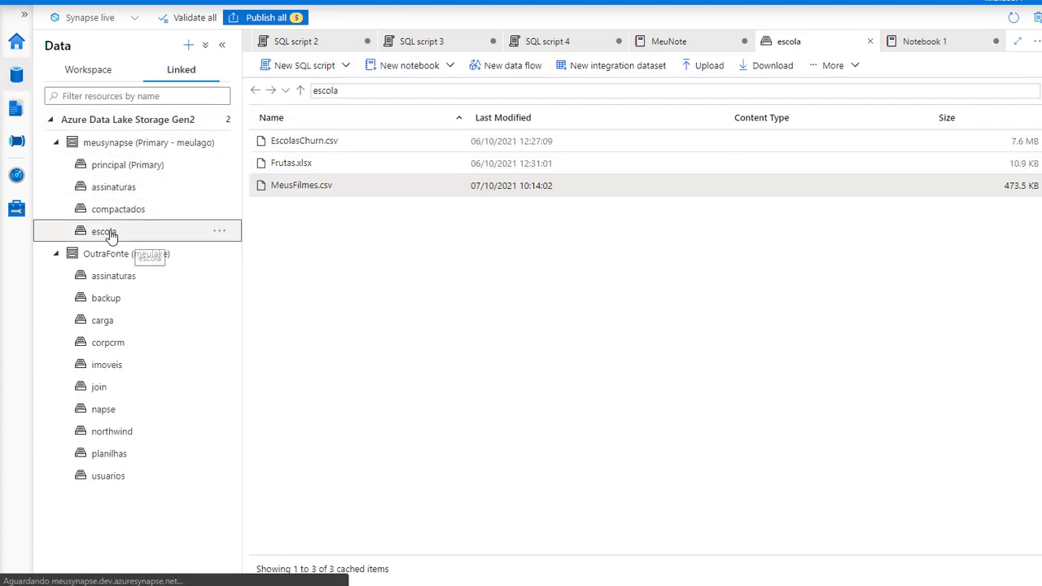
right_click(318, 189)
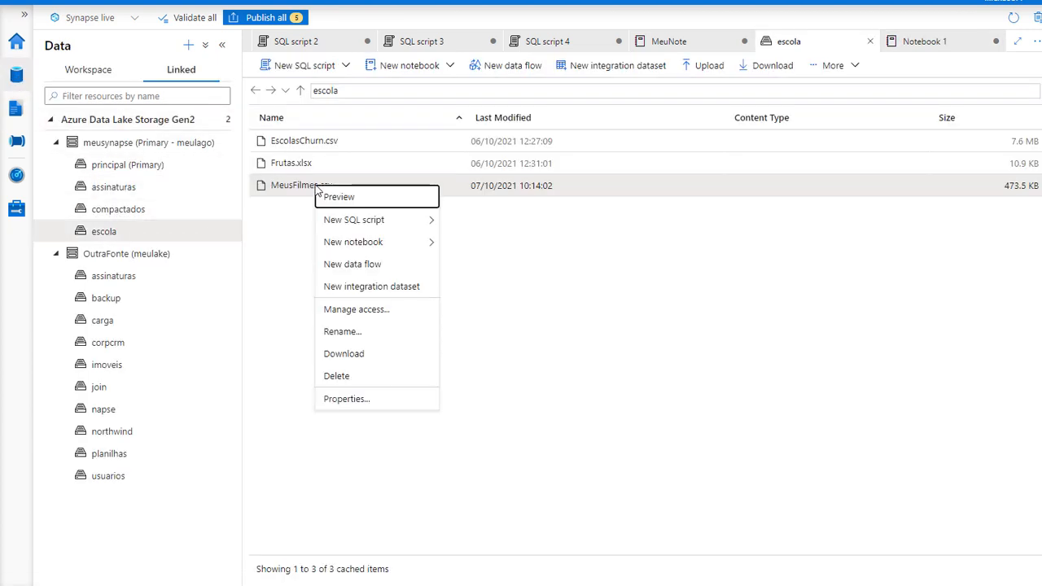
mouse_move(337, 241)
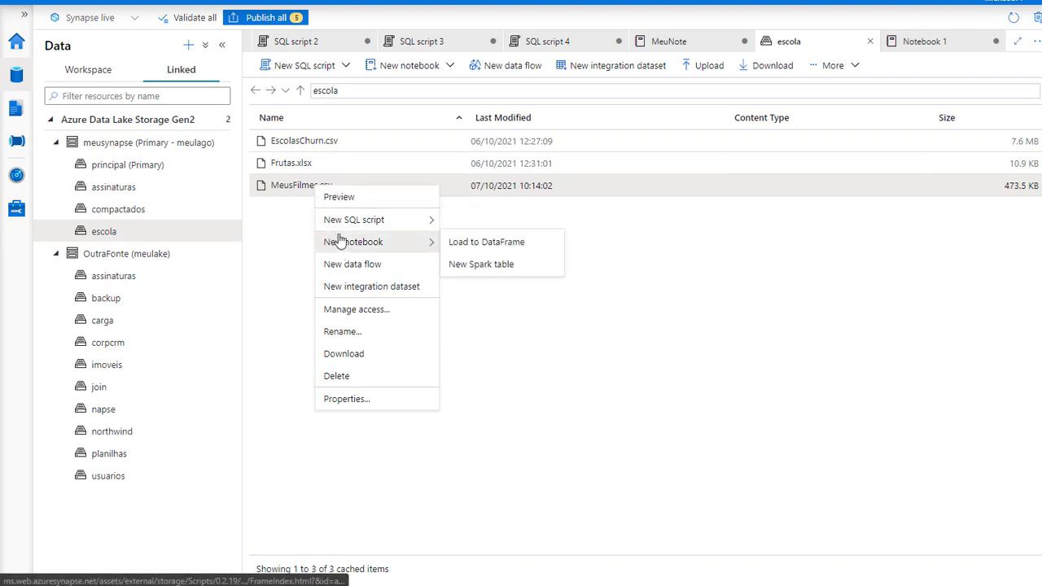
click(481, 264)
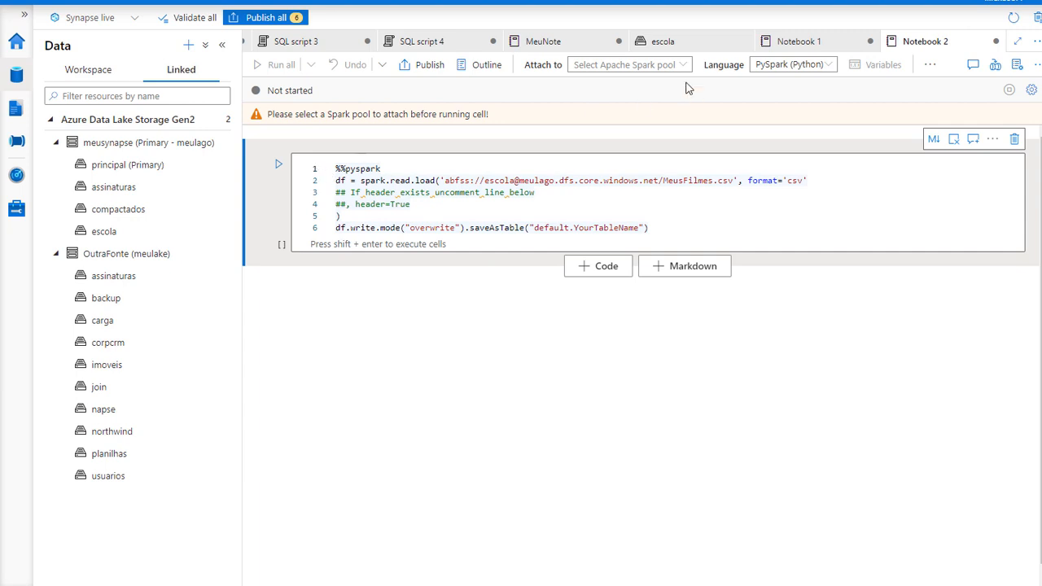
click(643, 65)
click(620, 87)
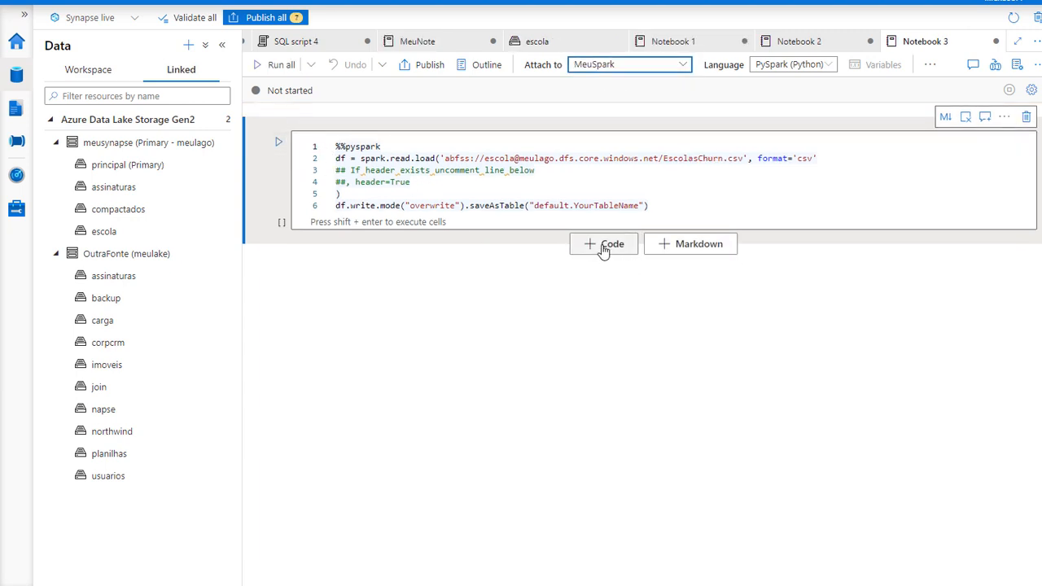
- Create the DBSpark database with a %%sql cell, then delete that cell
click(603, 246)
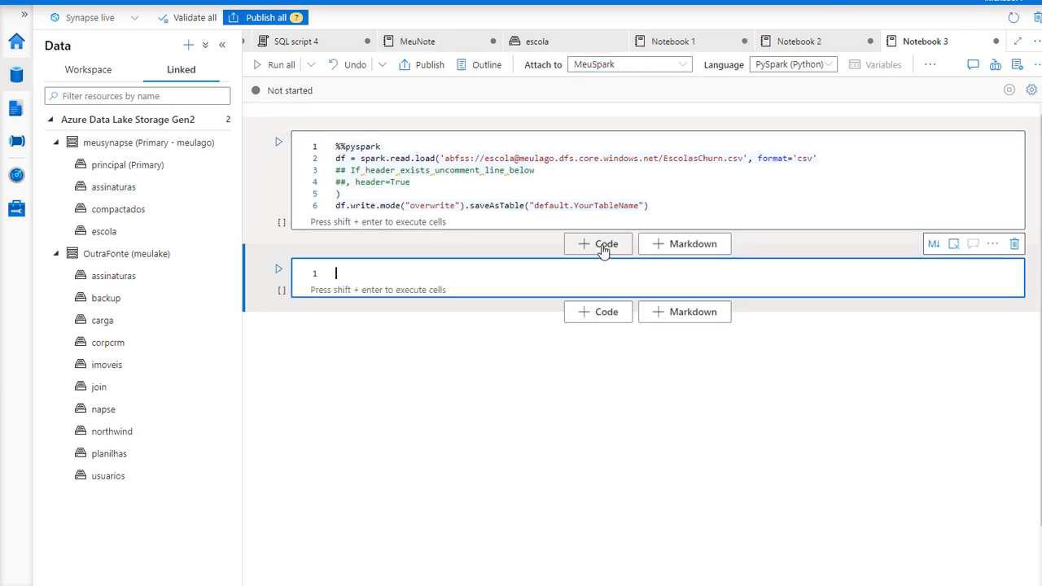
text(%%sql)
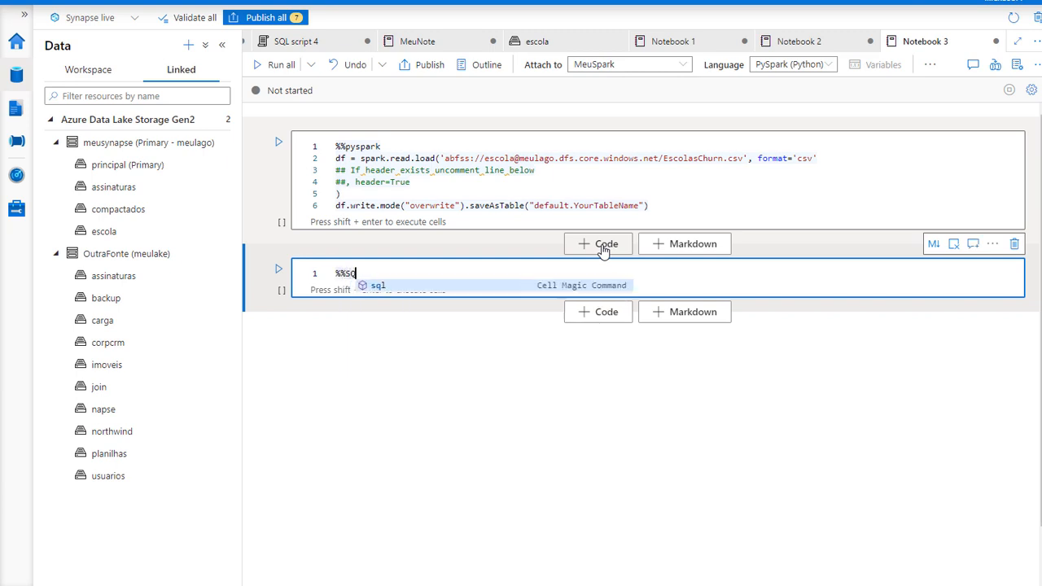
key(Return)
key(Return)
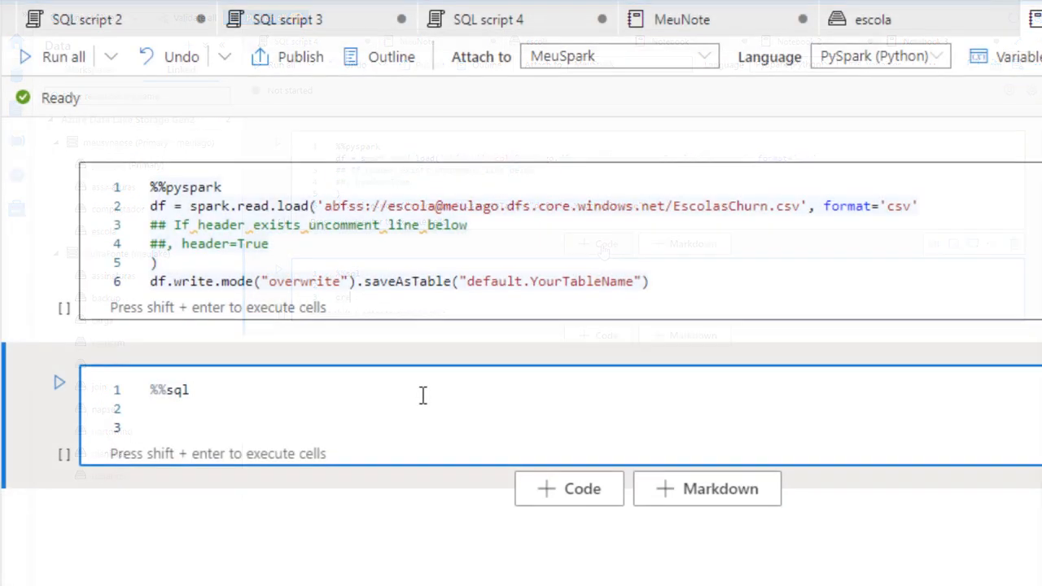
text(Create Database)
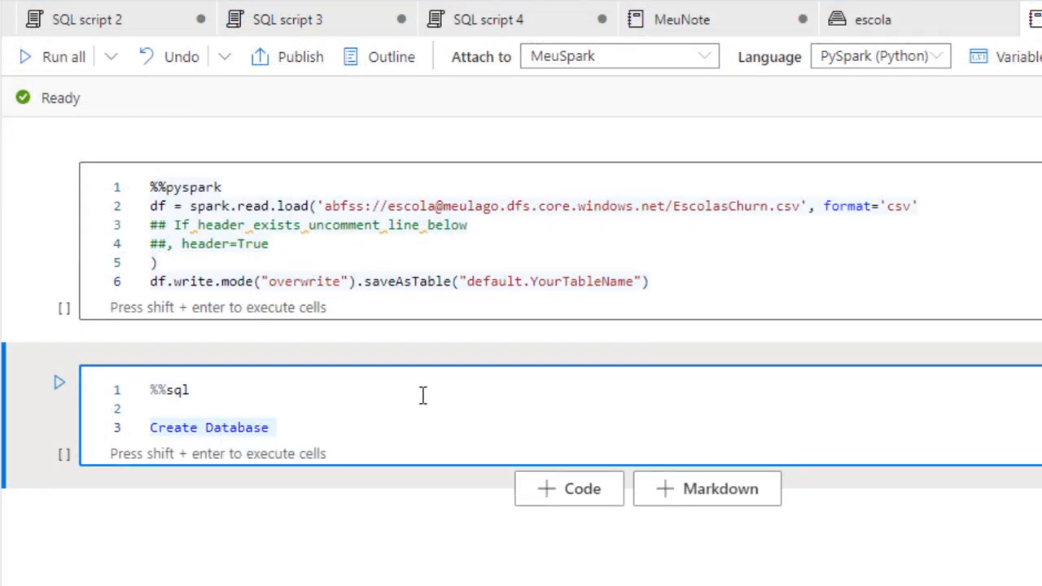
text( DBSpark)
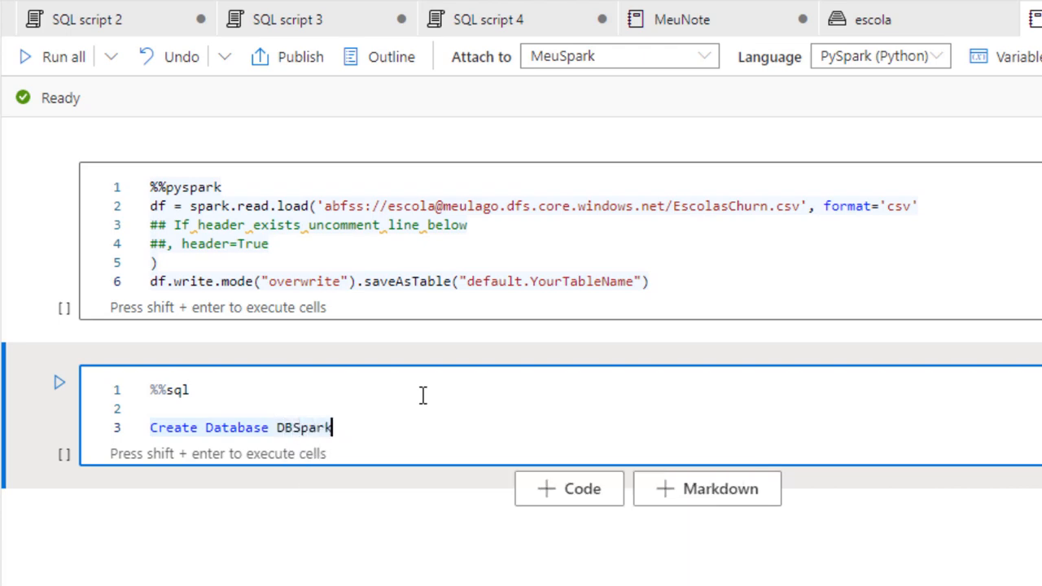
click(60, 384)
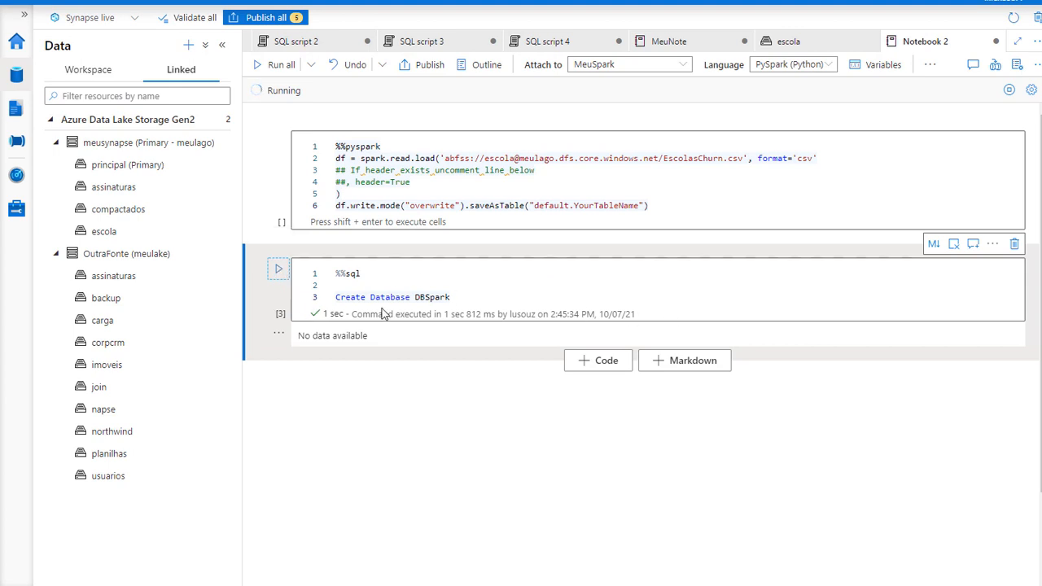
click(1014, 245)
- Replace default with DBSpark in line 6's target table name
click(569, 205)
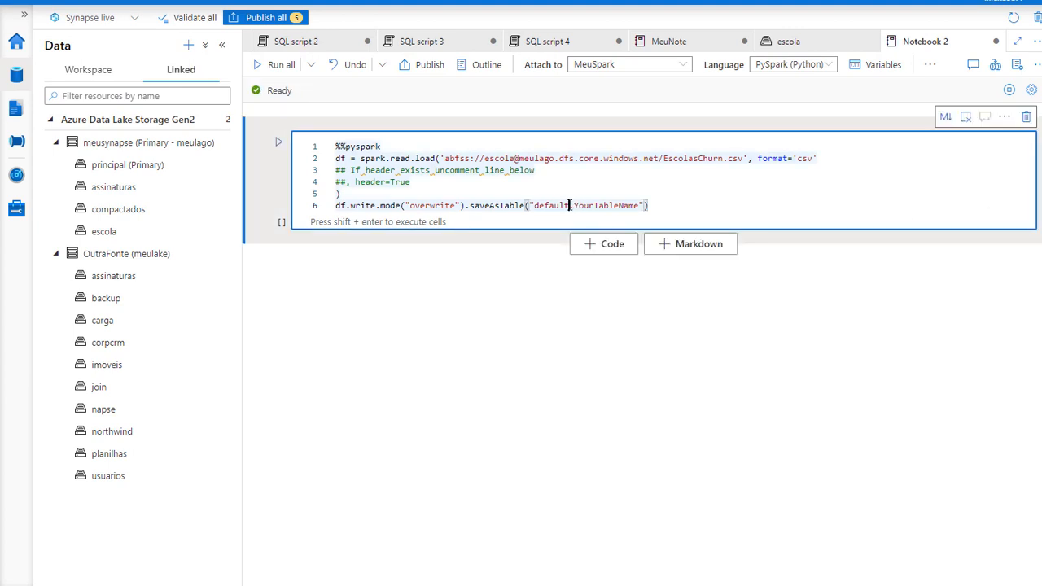
drag(566, 205, 538, 207)
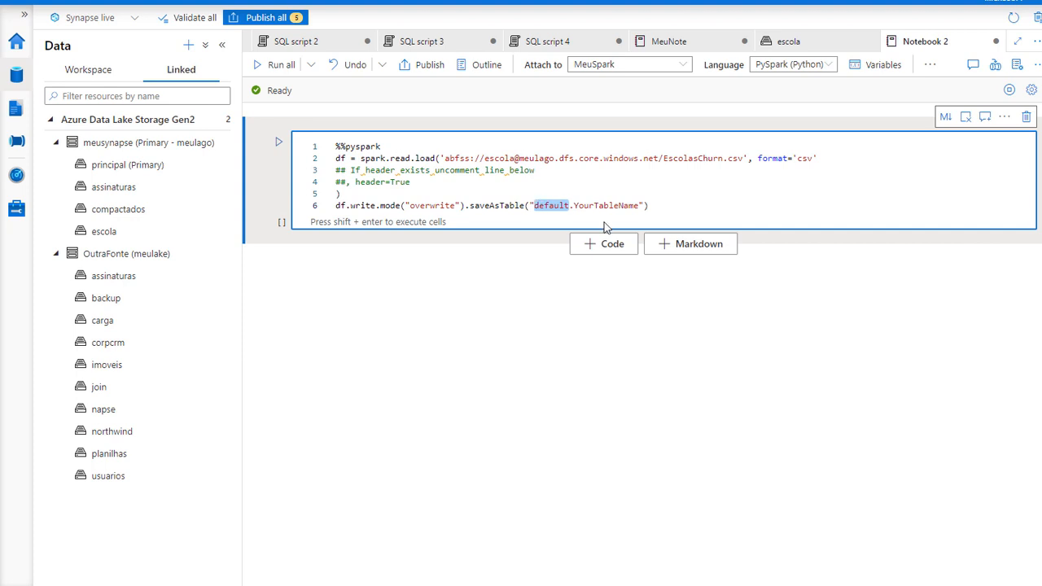
text(DBSpark)
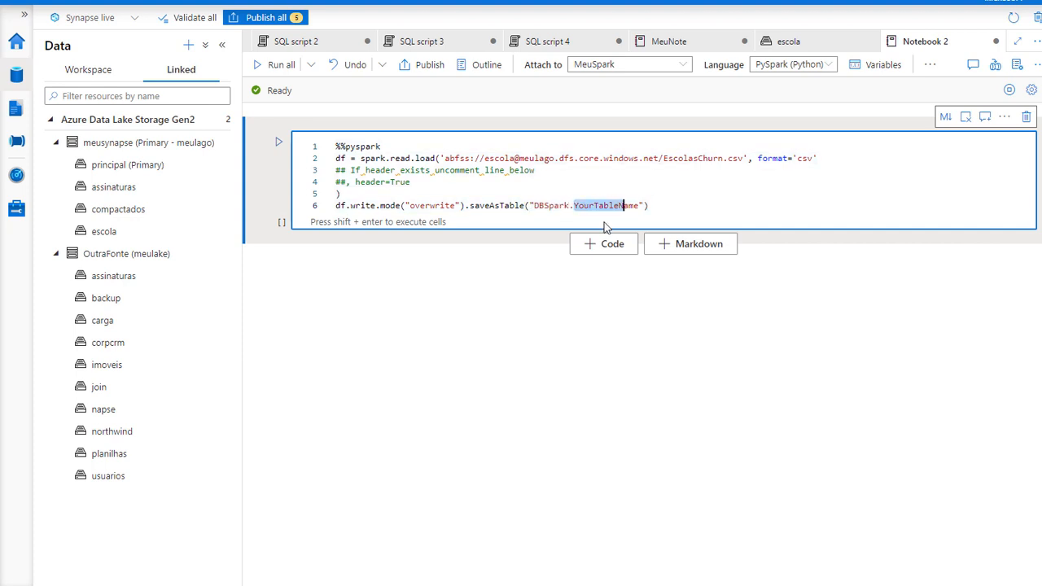
- Save the data as DBSpark.Filmes and query it with select * from dbspark.Filmes
text(Fil)
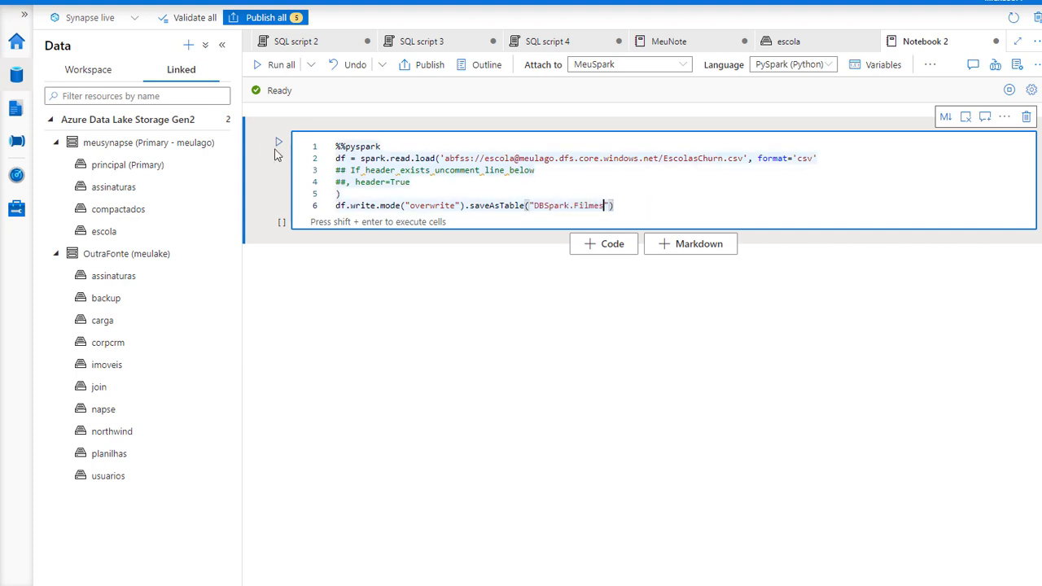
click(278, 143)
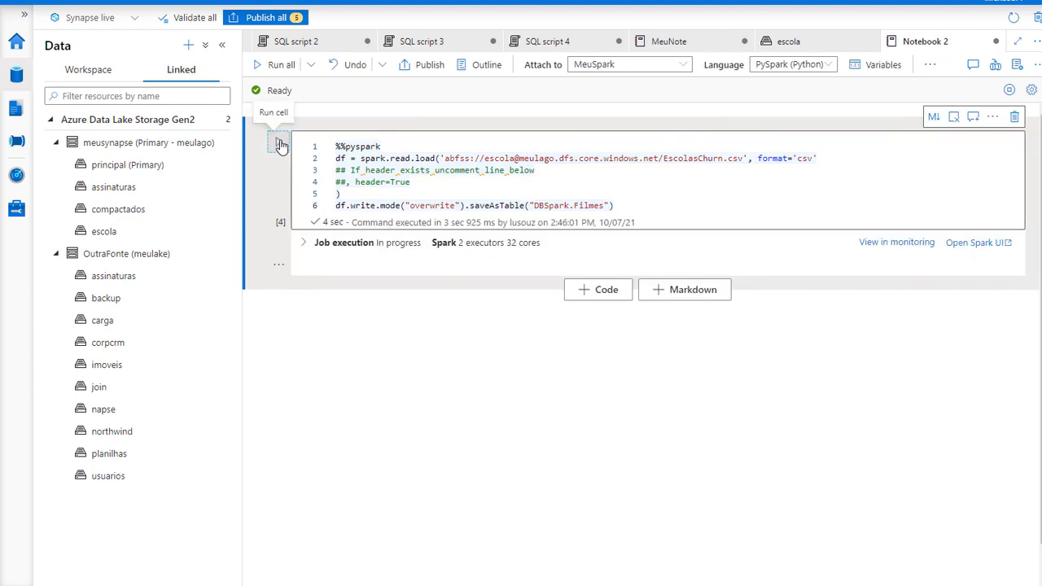
click(596, 295)
text(%%sq)
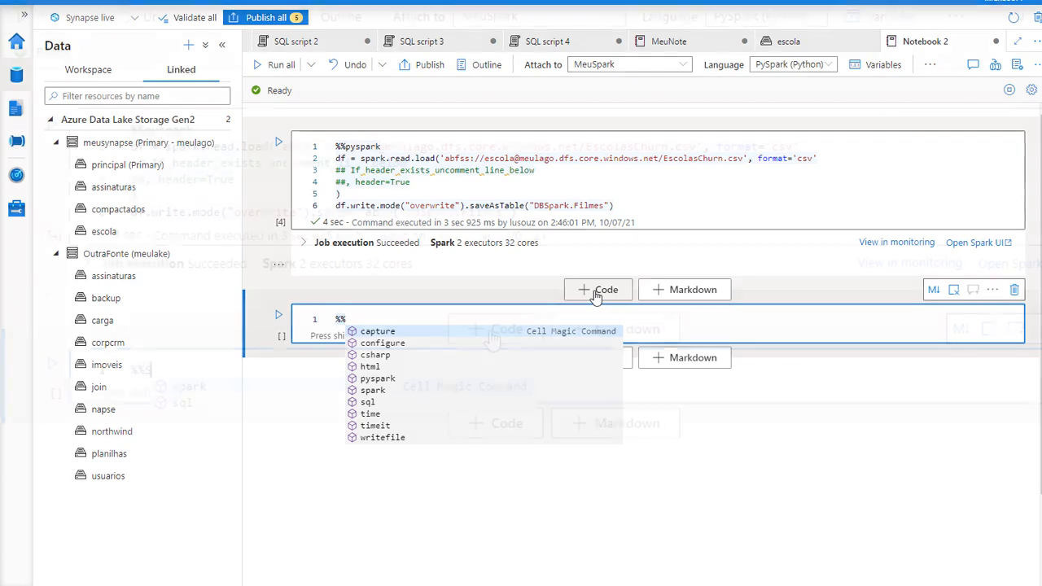
text(l)
key(Return)
key(Return)
key(Return)
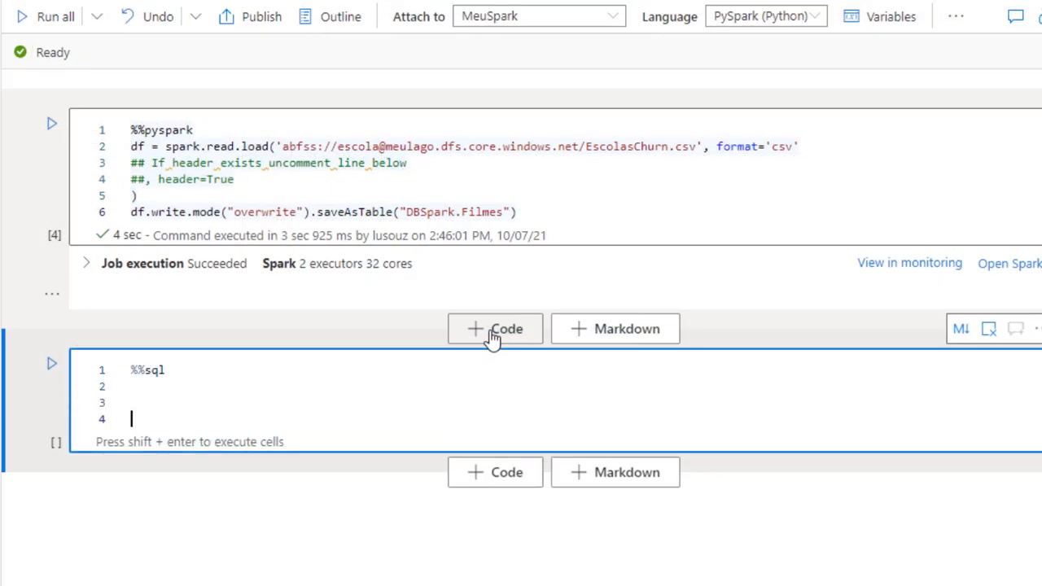
key(Up)
text(select *)
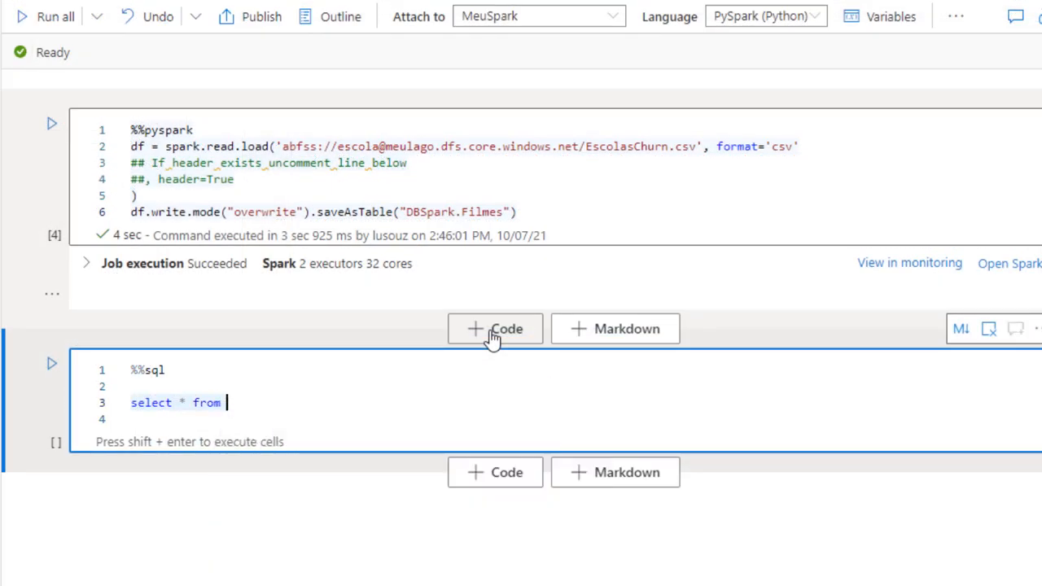
text( from DbSpa)
key(Tab)
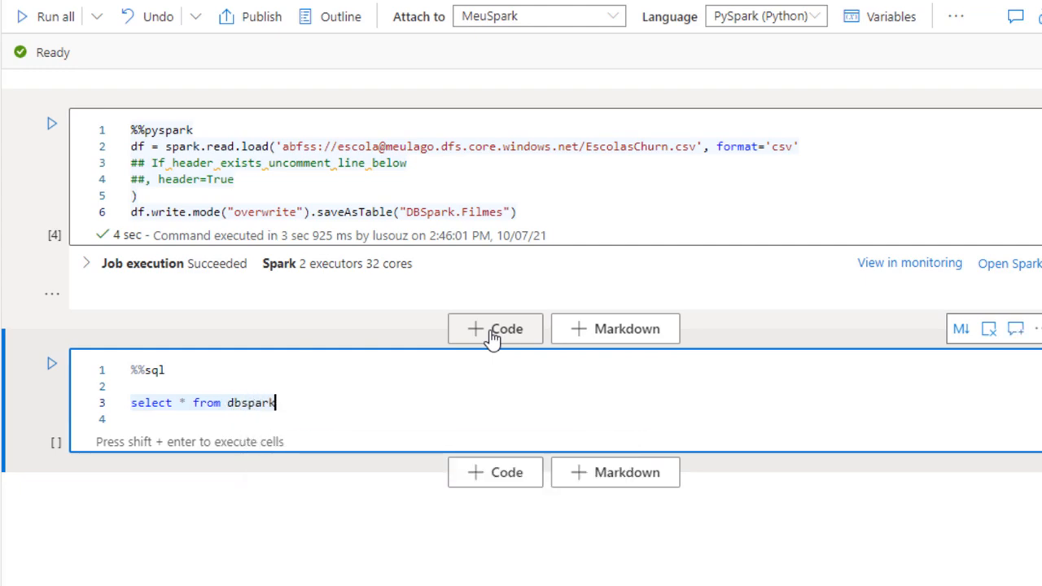
text(.Filmes)
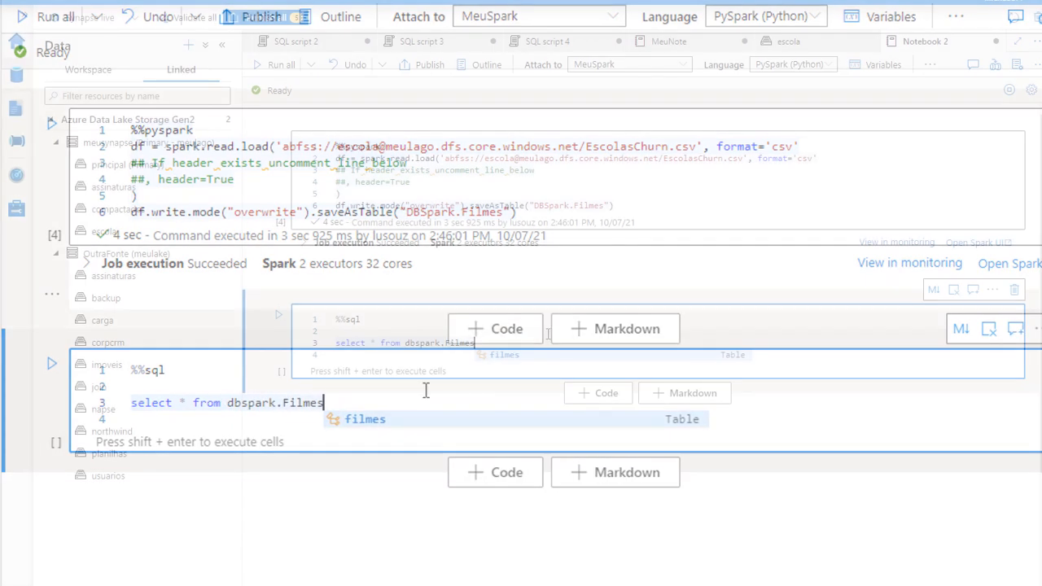
click(277, 314)
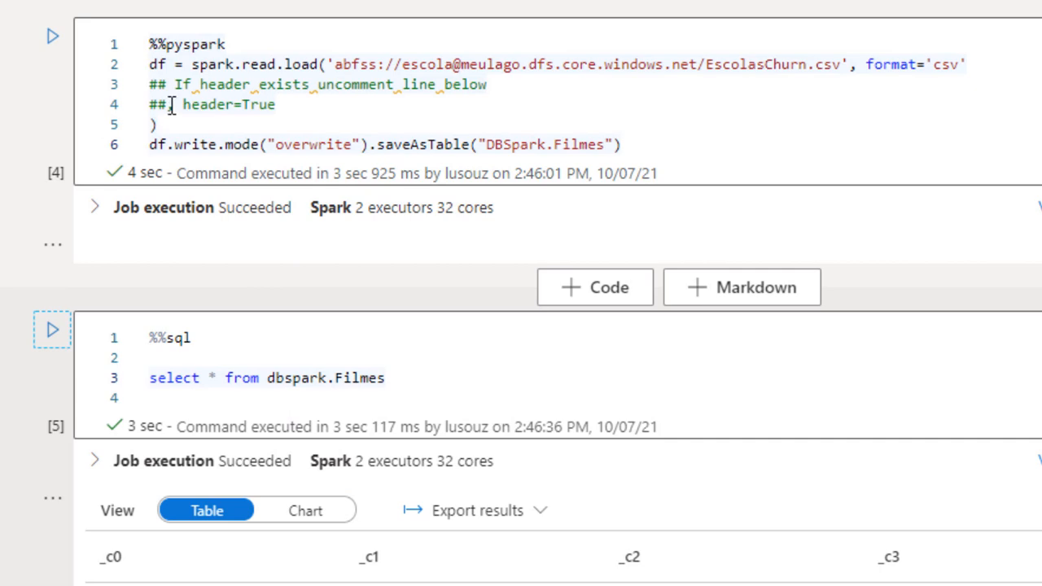
- Enable header=True, reload the table and rerun the query to get named columns Tipo, Nome, Distrito, Periodo, Sexo
drag(165, 104, 148, 105)
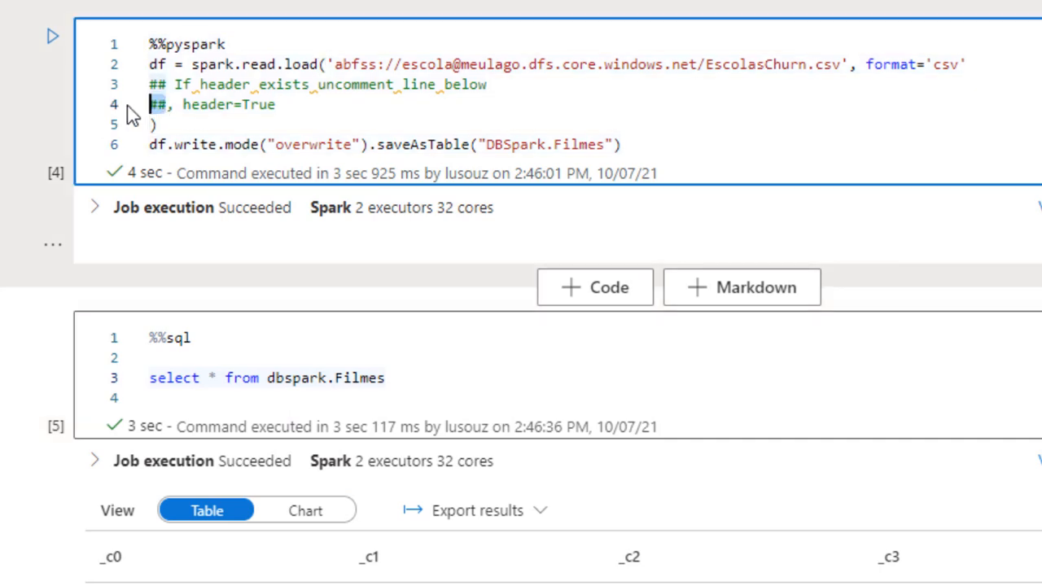
key(BackSpace)
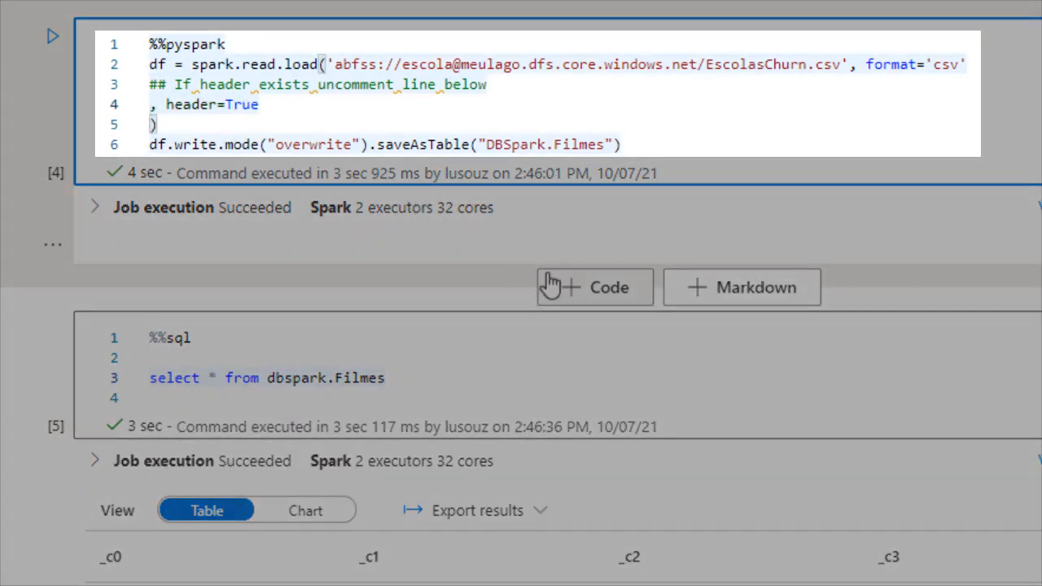
click(49, 41)
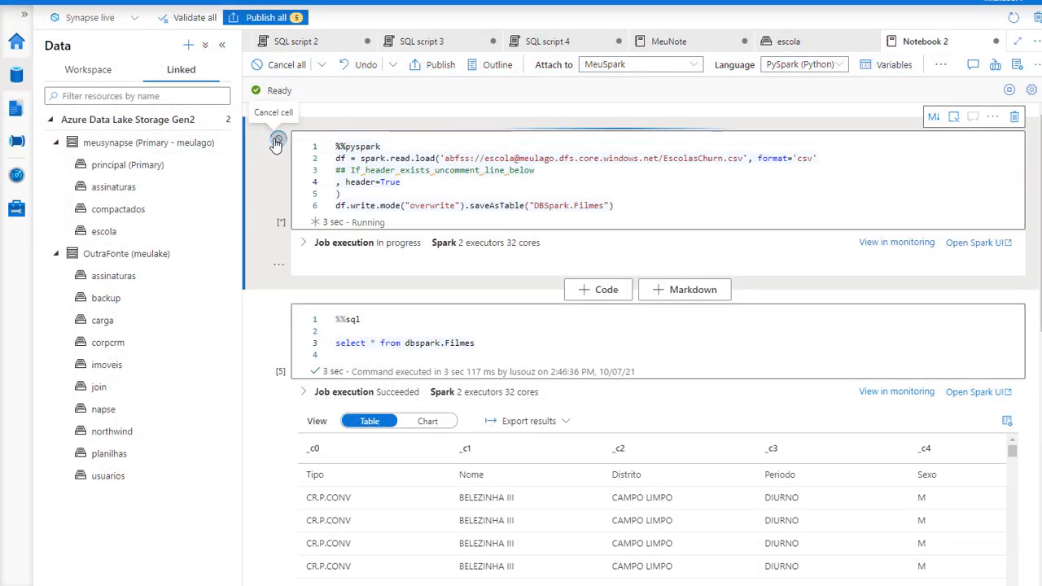
click(278, 319)
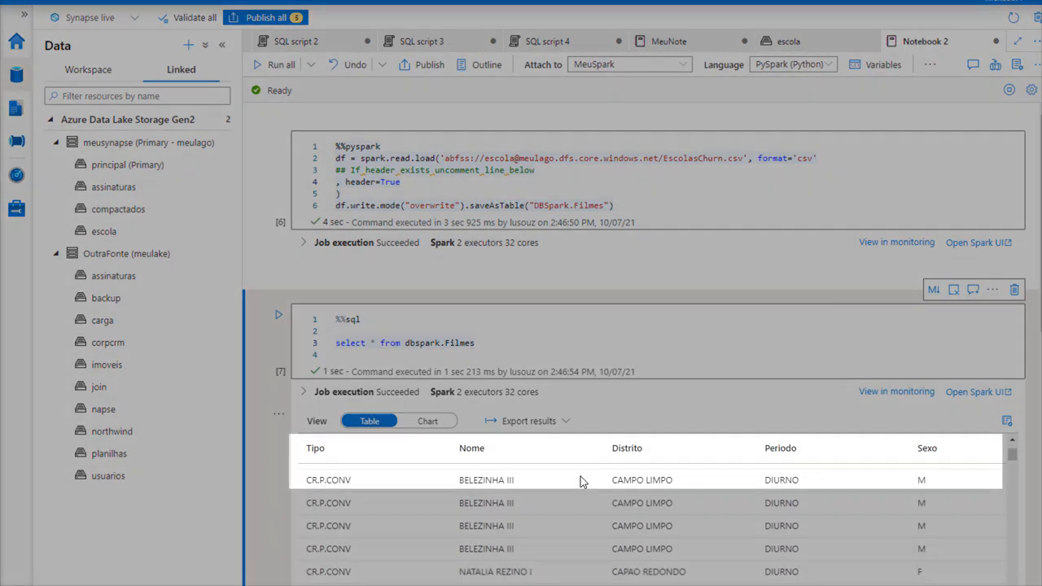
scroll(580, 476, down, 3)
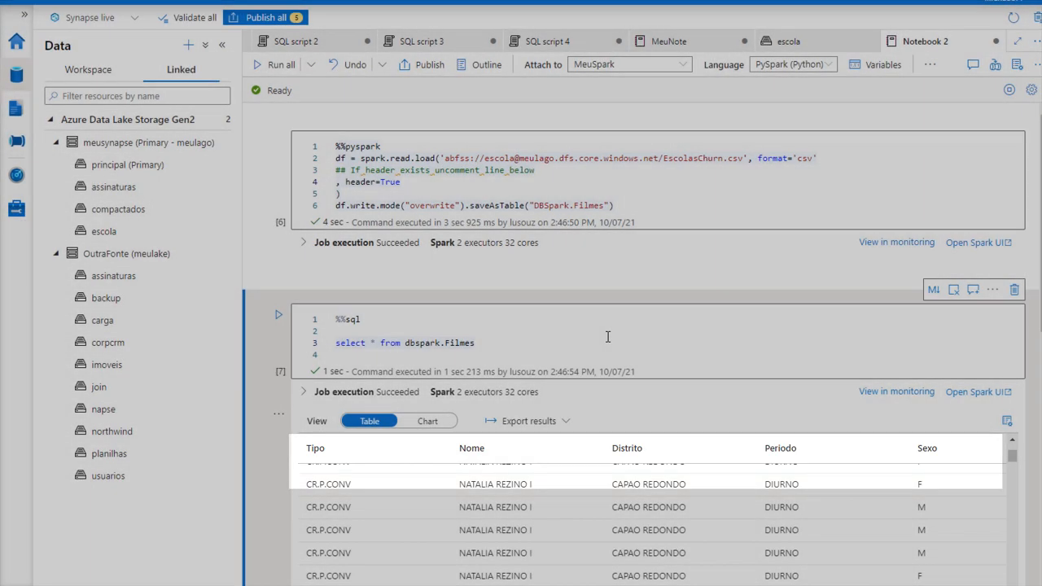
scroll(608, 336, down, 3)
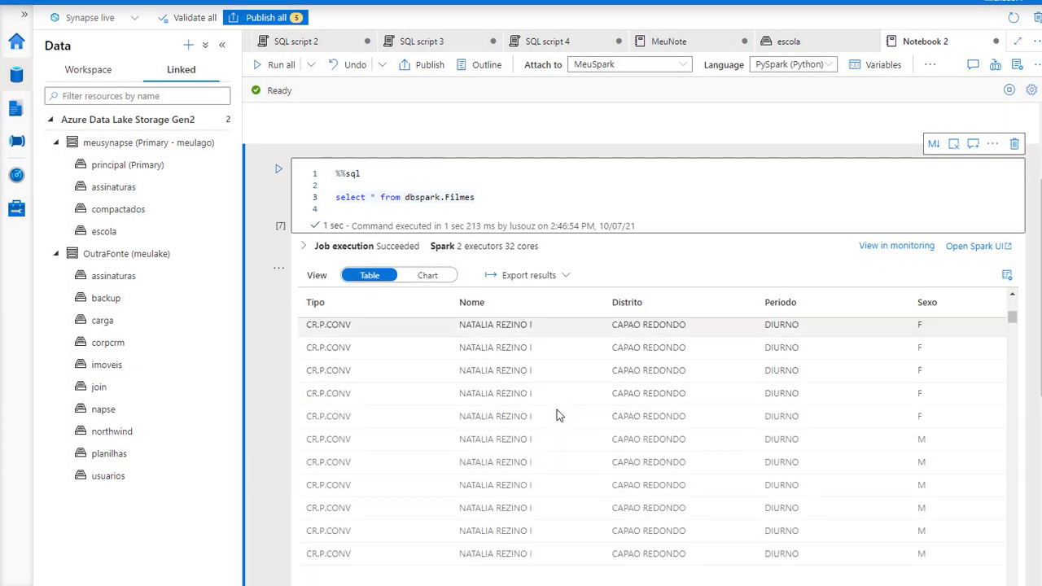
scroll(556, 415, up, 3)
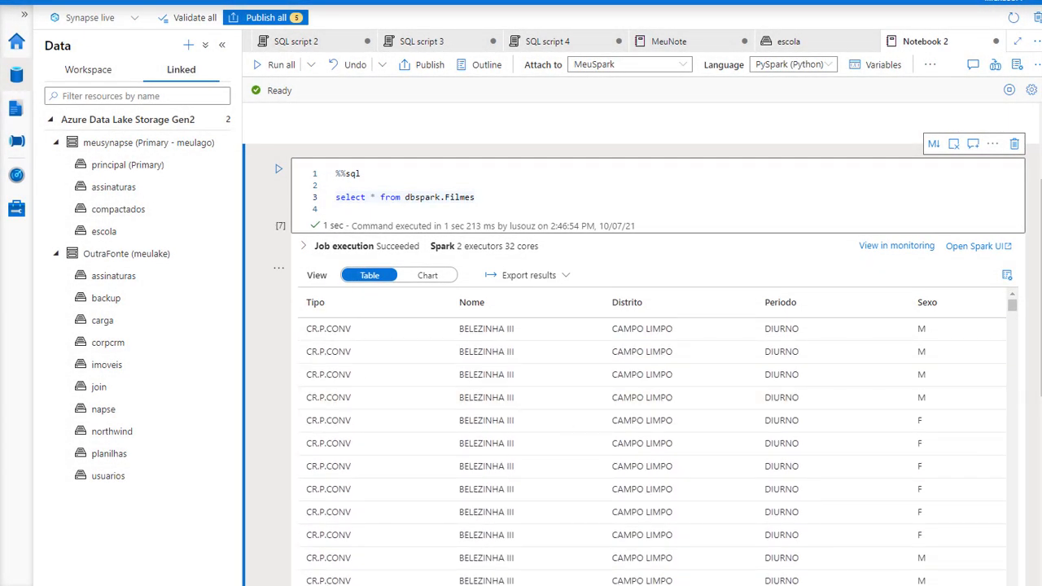
- Refresh the workspace databases list so the new dbspark Spark database appears
click(90, 70)
click(63, 186)
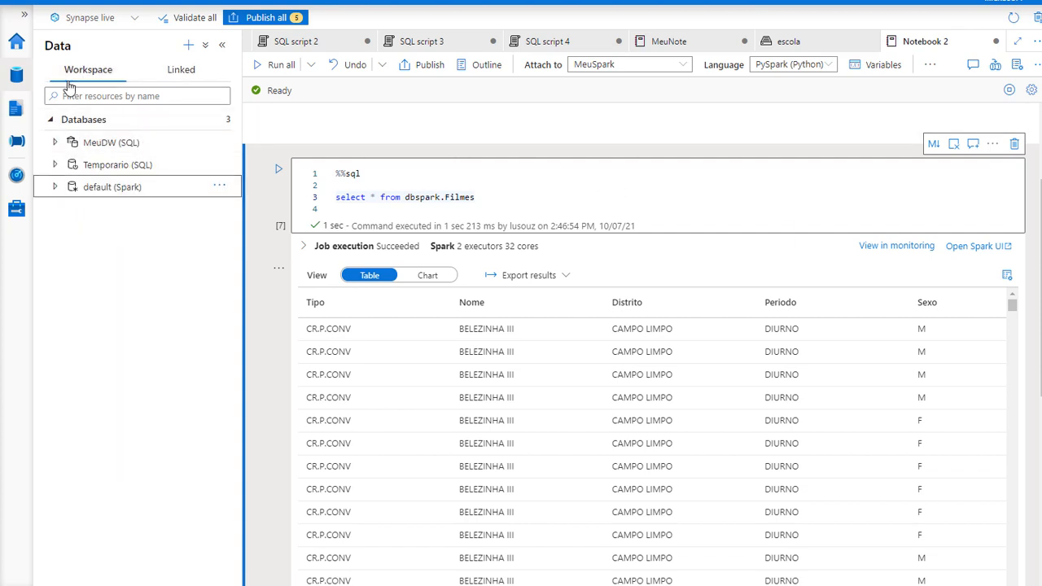
click(185, 71)
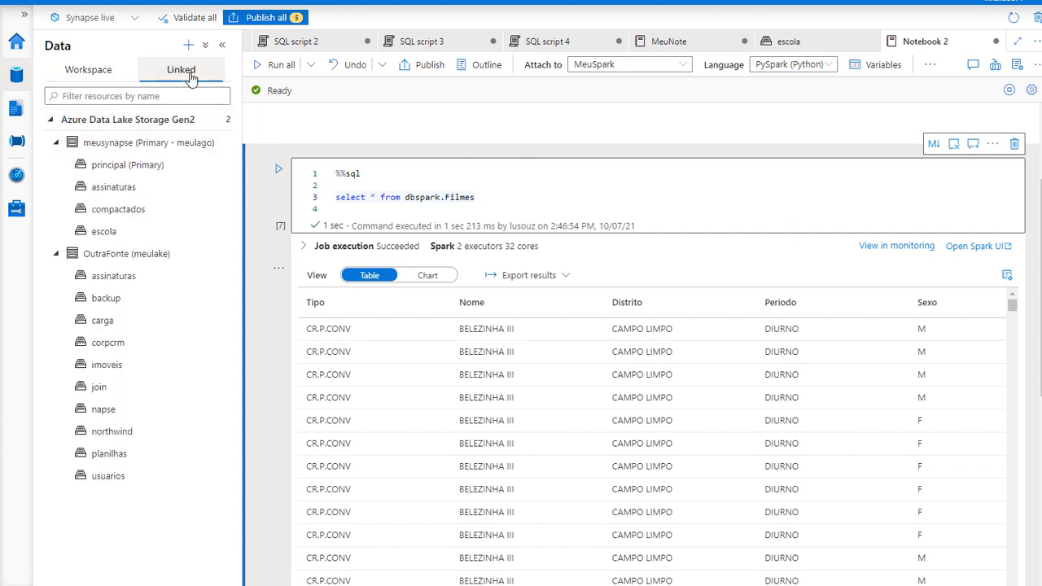
click(90, 70)
click(221, 122)
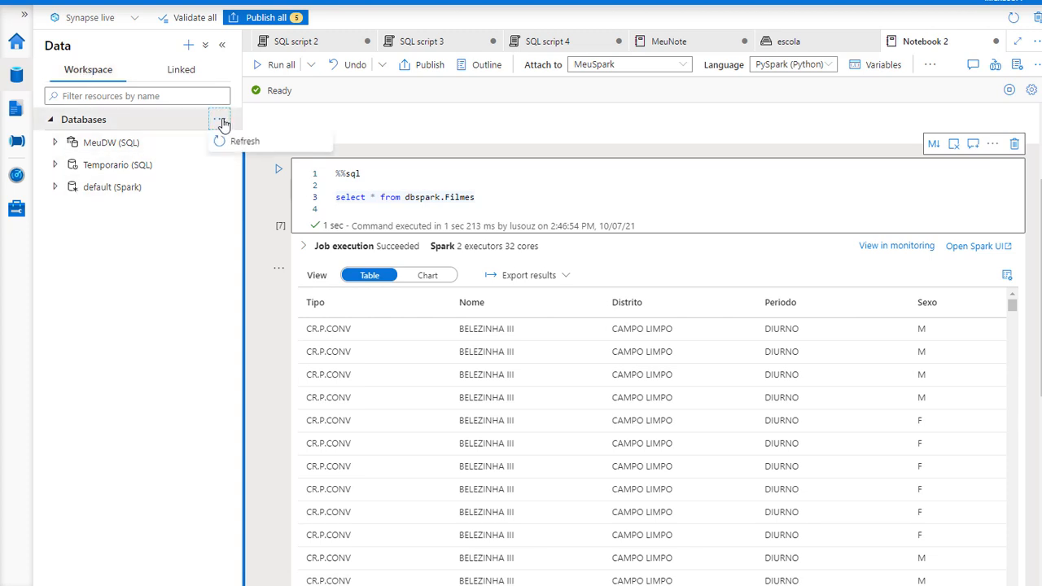
click(259, 145)
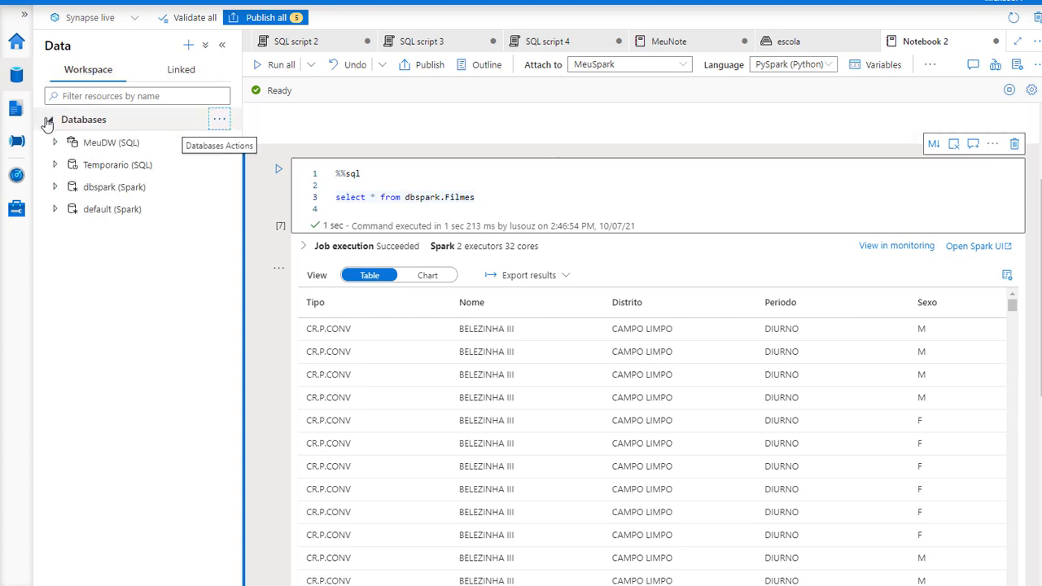
- Expand dbspark > Tables > filmes and glance at the table's Actions menu without choosing anything
click(56, 186)
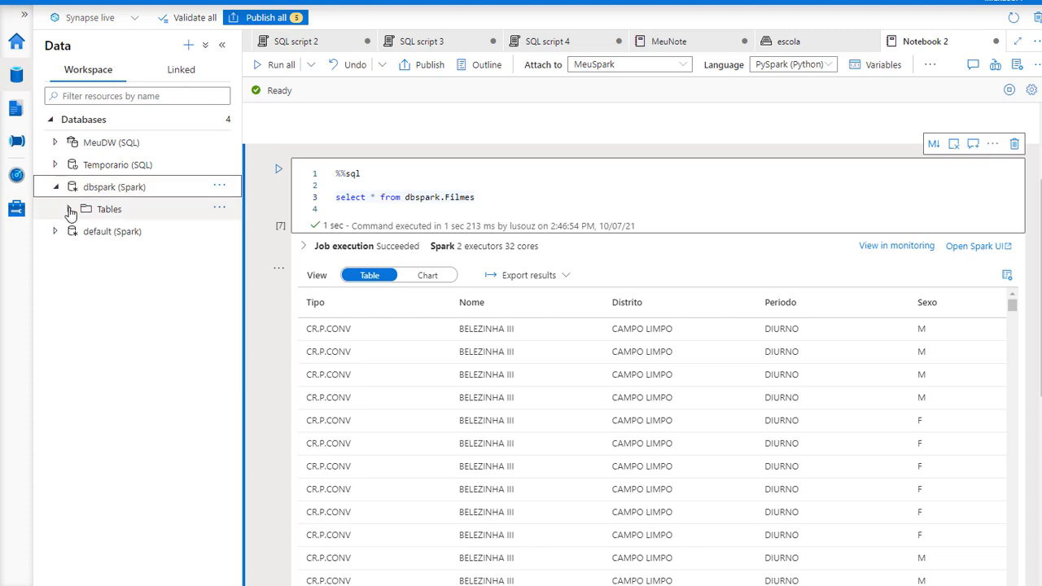
click(71, 209)
click(83, 231)
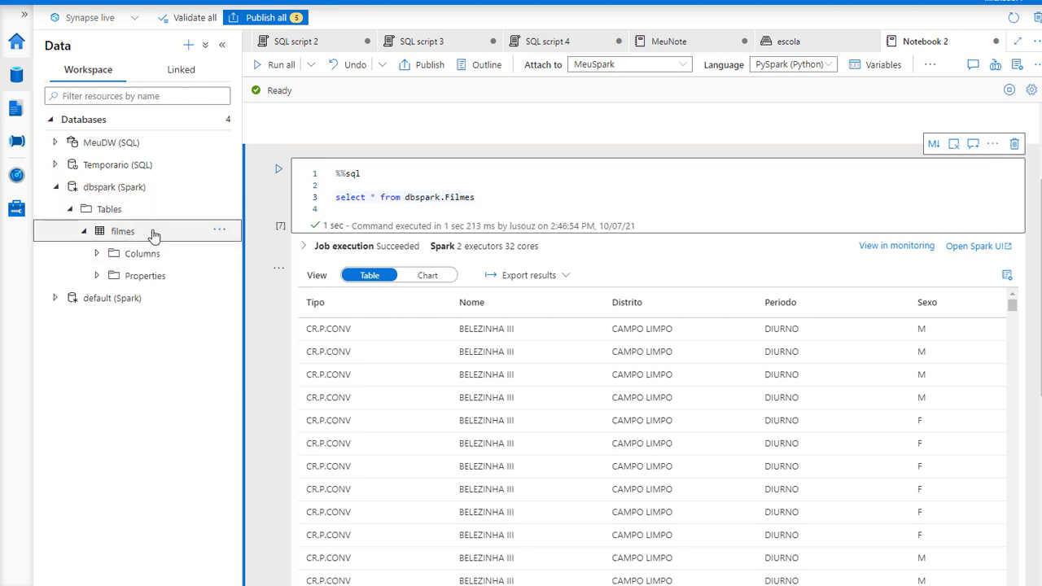
click(218, 233)
mouse_move(281, 275)
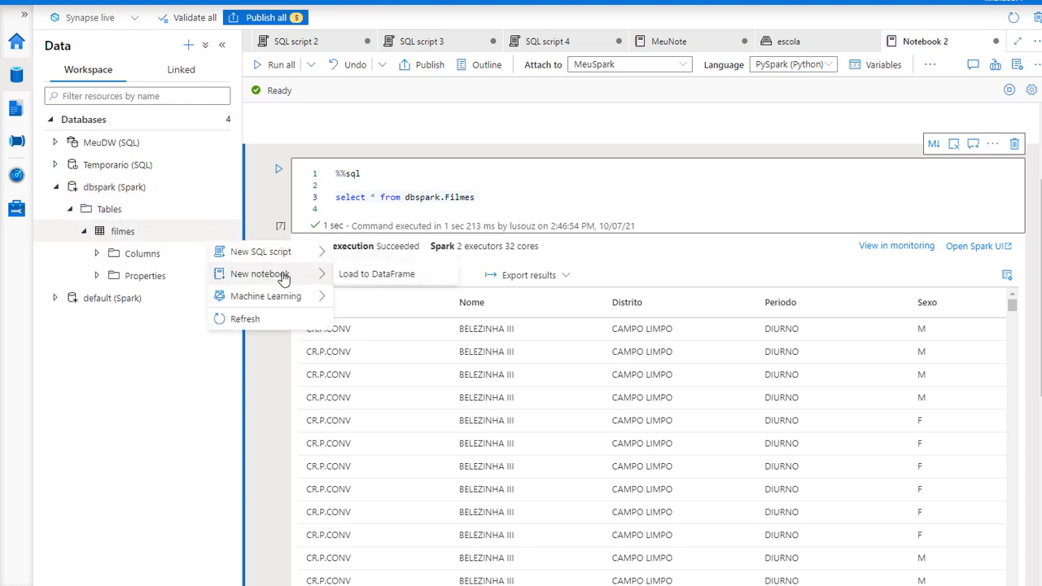
click(172, 229)
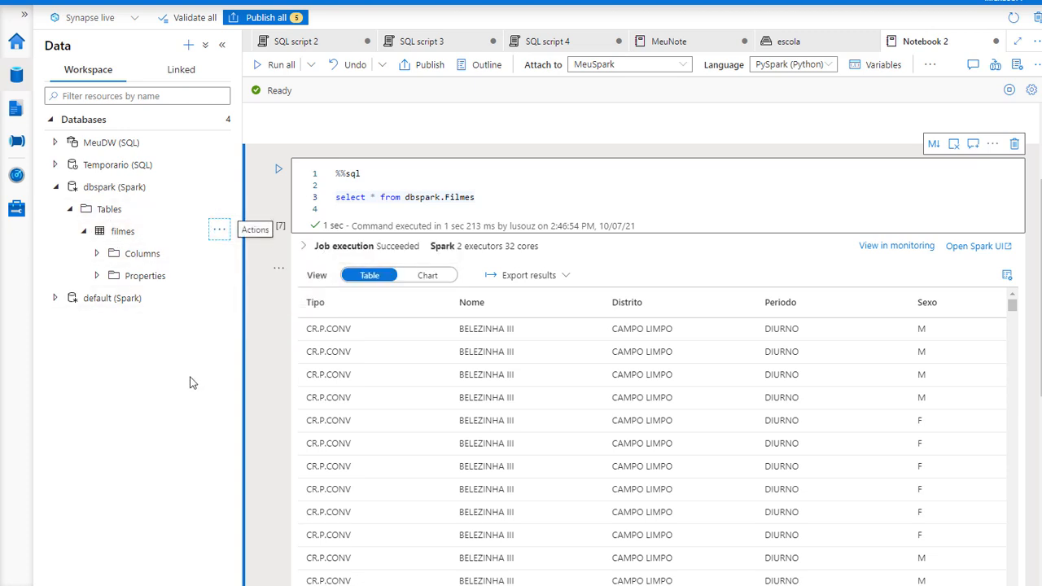